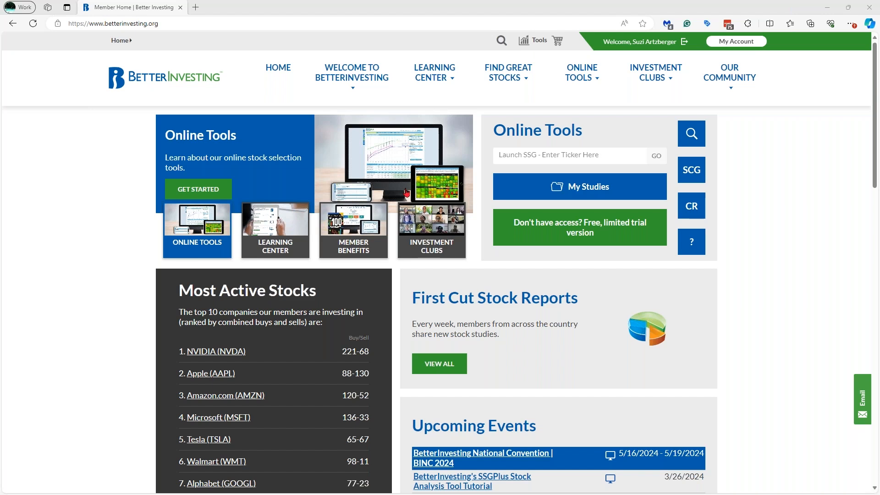
# Launch a Stock Selection Guide study for V - Visa Inc
pyautogui.click(605, 158)
pyautogui.write('vis')
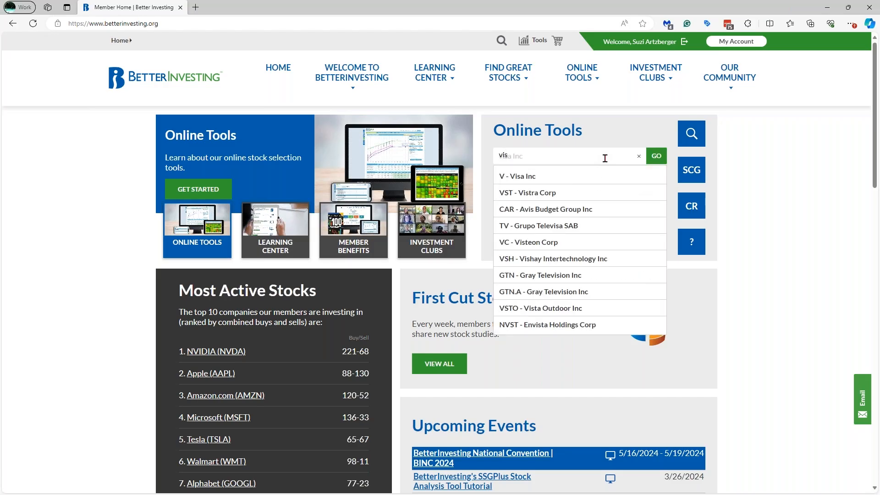
pyautogui.write('a')
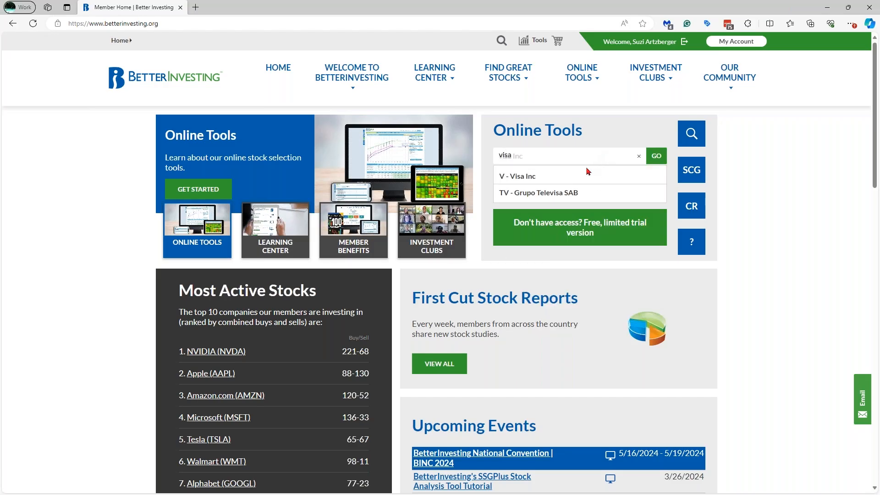
pyautogui.click(519, 179)
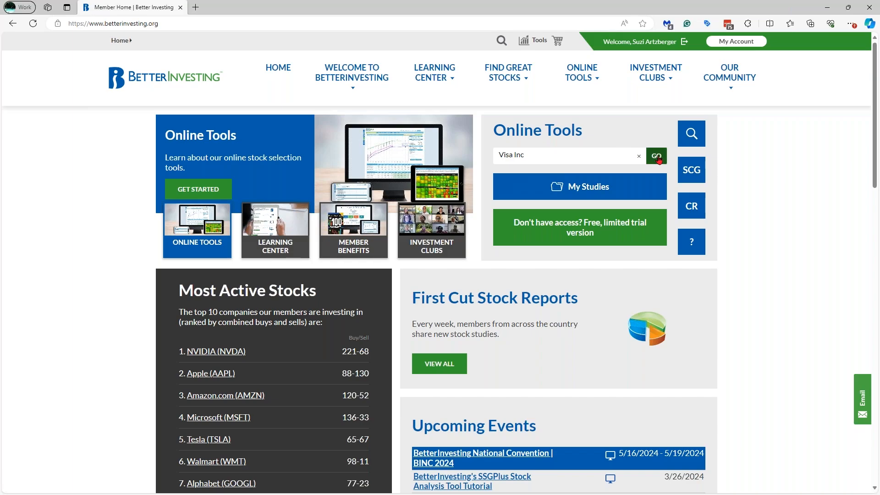
pyautogui.click(656, 156)
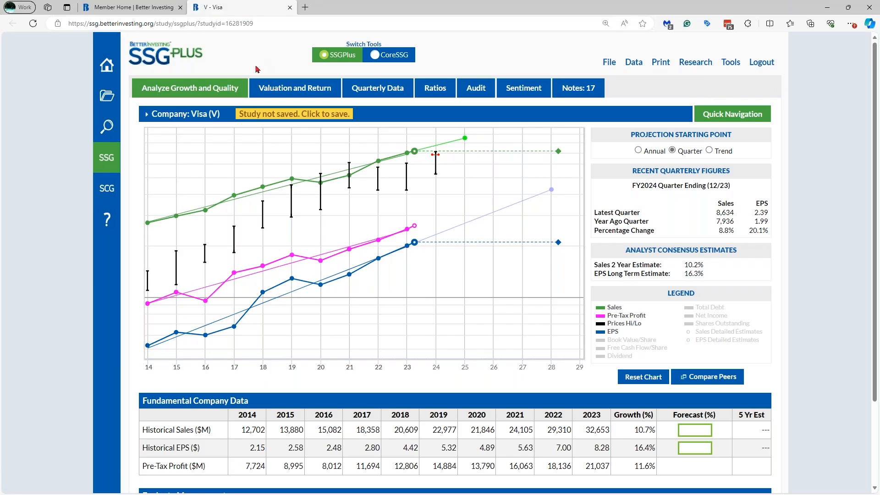
# Show and hide the Book Value/Share line and the Shares Outstanding line on the growth chart
pyautogui.moveTo(193, 117)
pyautogui.click(648, 343)
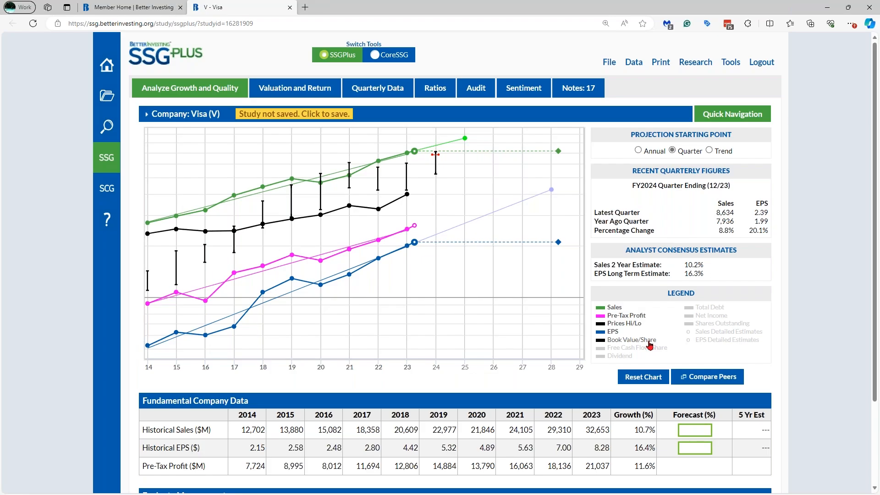
pyautogui.click(647, 341)
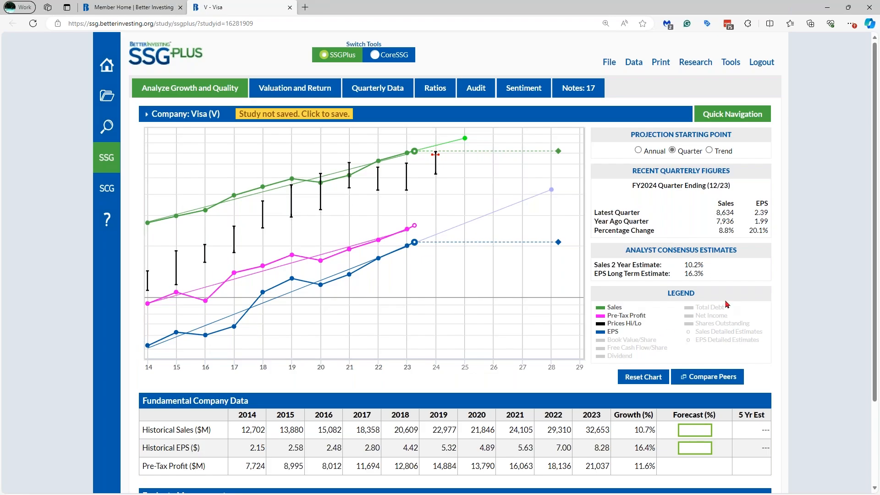
pyautogui.click(719, 323)
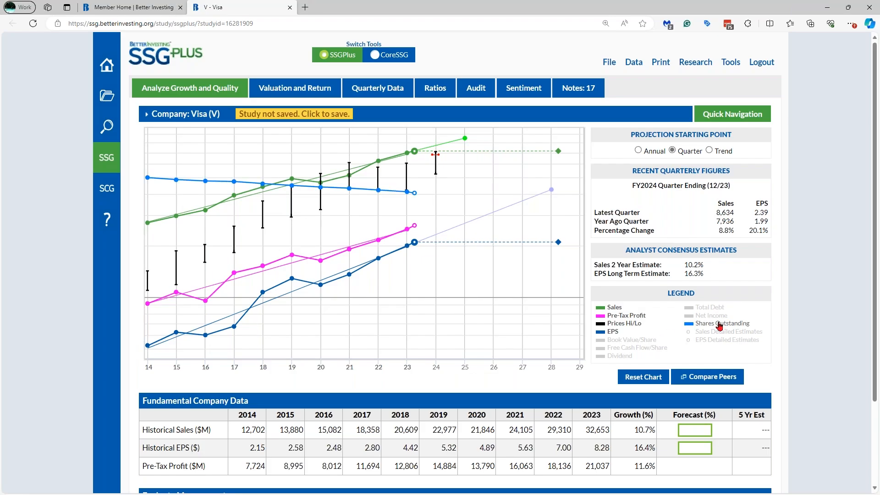
pyautogui.click(719, 324)
# Examine the chart's sales and EPS projections, closing price, and the analyst consensus long-term EPS estimate
pyautogui.moveTo(558, 242)
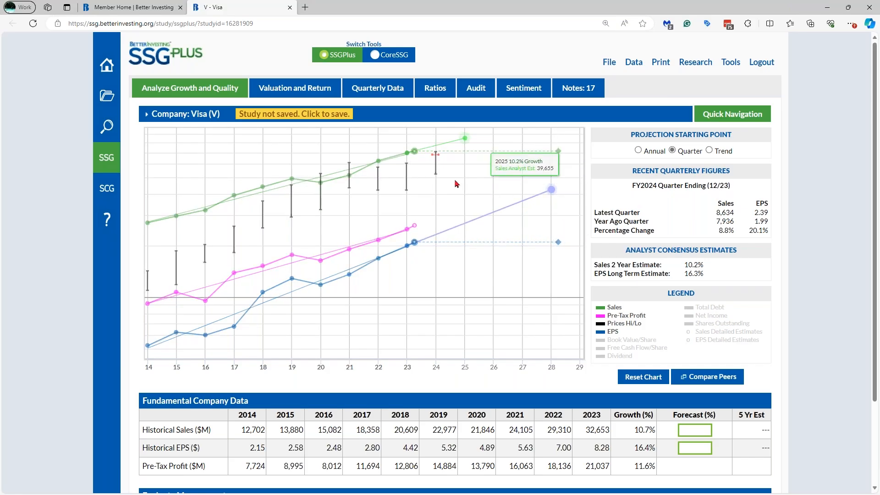
pyautogui.moveTo(442, 177)
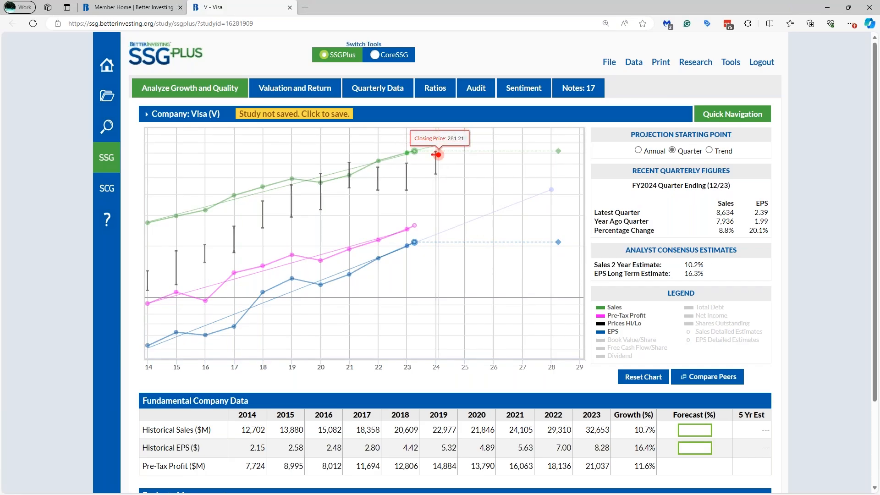
pyautogui.moveTo(409, 181)
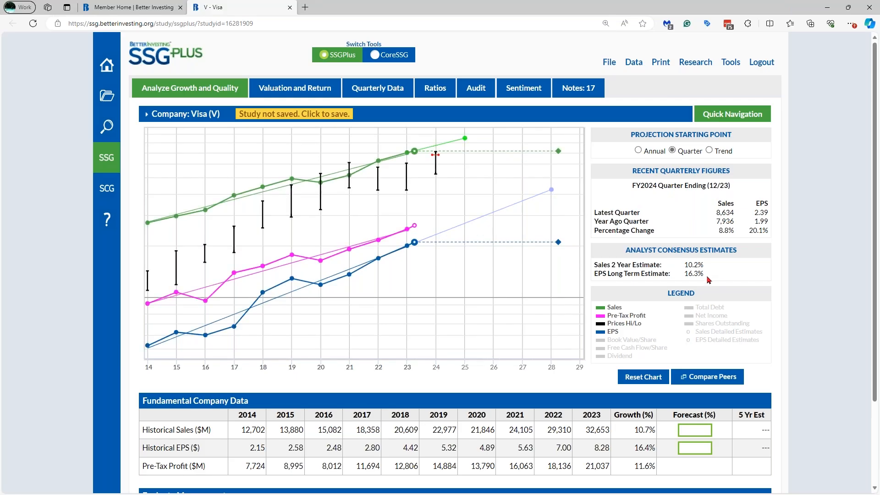
pyautogui.moveTo(709, 278); pyautogui.dragTo(684, 283)
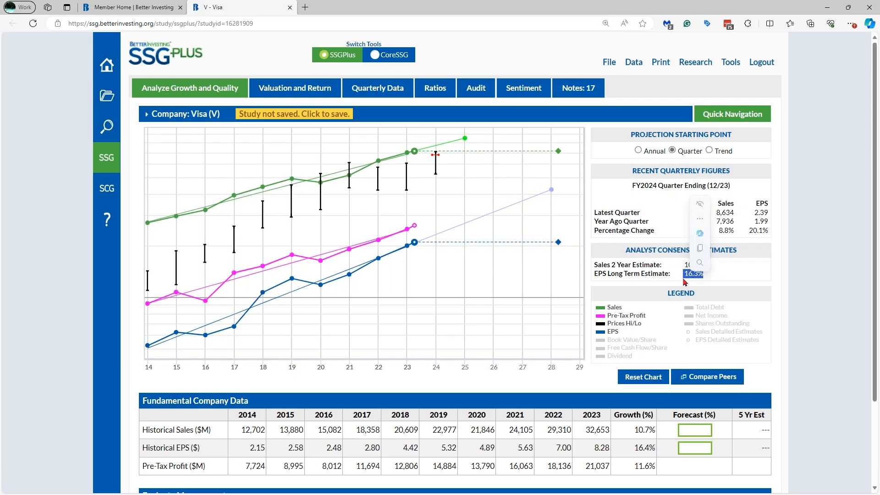
pyautogui.click(750, 253)
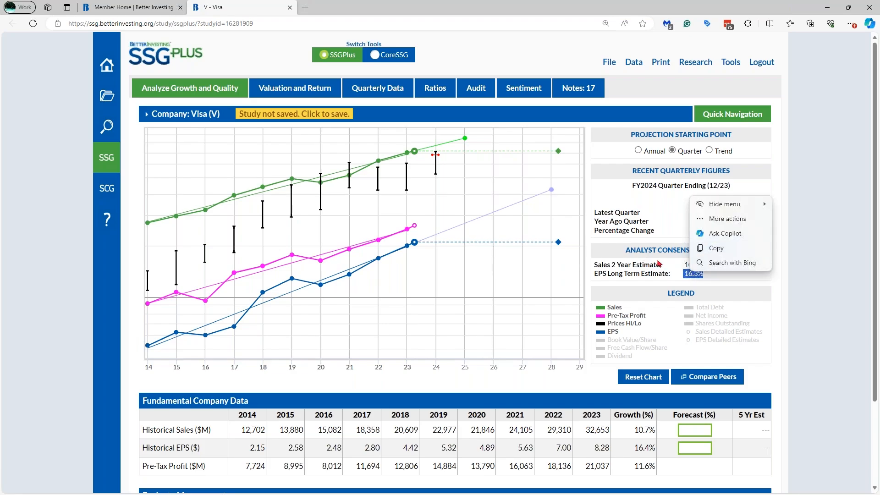
pyautogui.click(610, 256)
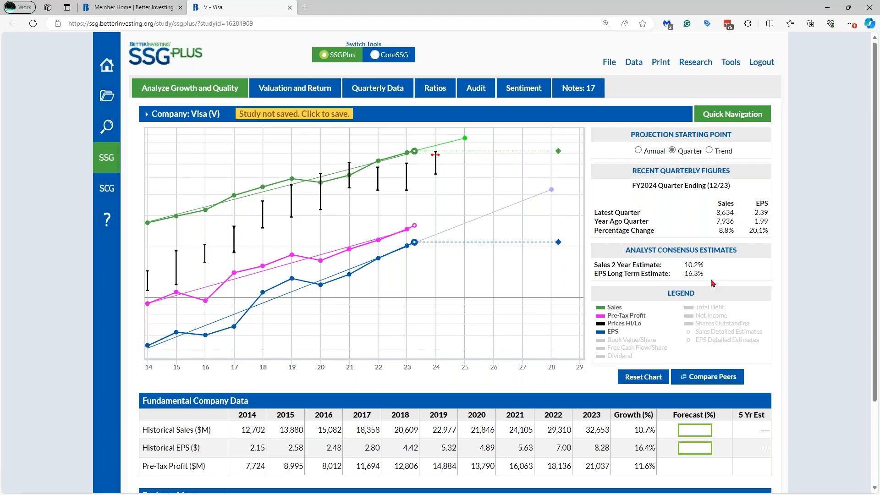
pyautogui.moveTo(550, 193)
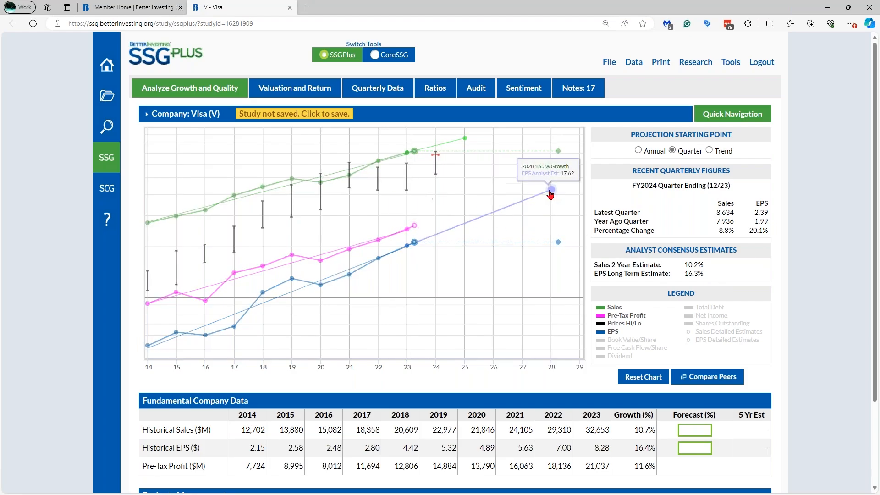
pyautogui.moveTo(433, 154)
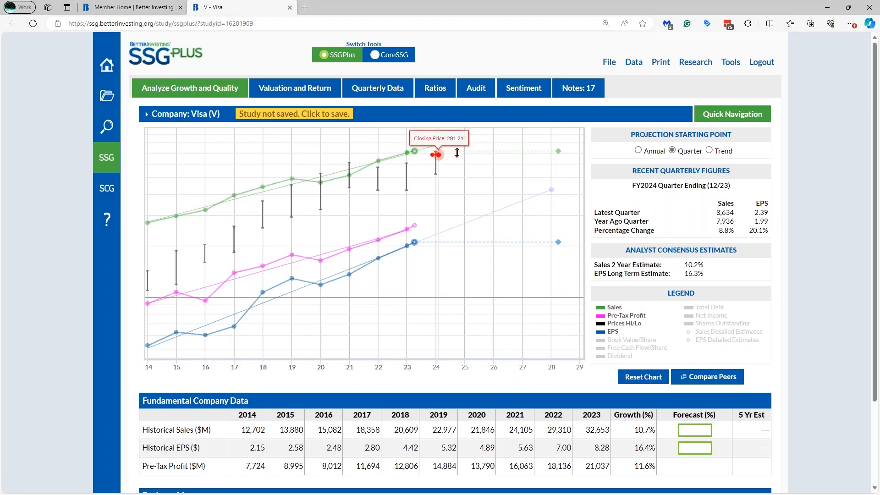
pyautogui.moveTo(555, 149)
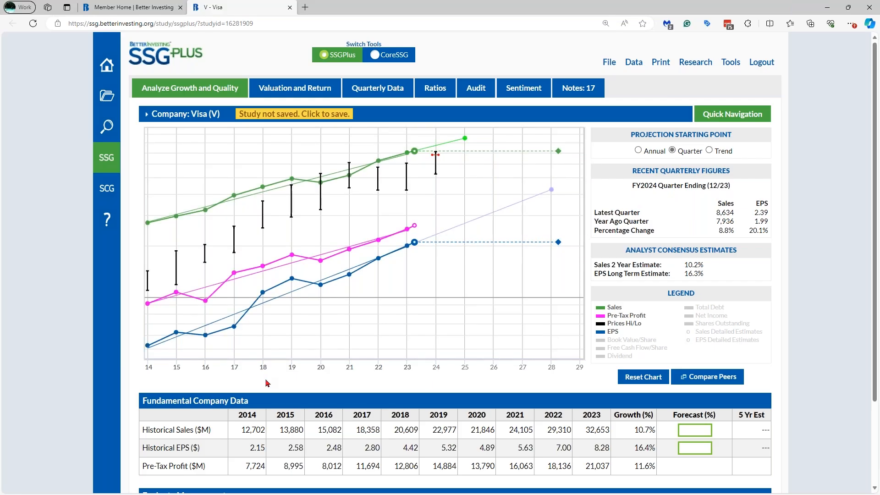
# Exclude the 2016 data from the growth chart and company data, and restore it
pyautogui.click(206, 368)
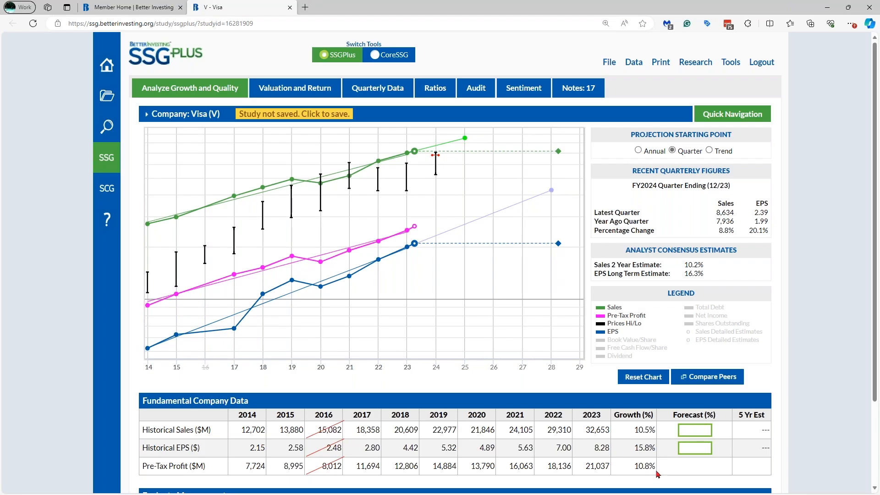
pyautogui.click(204, 371)
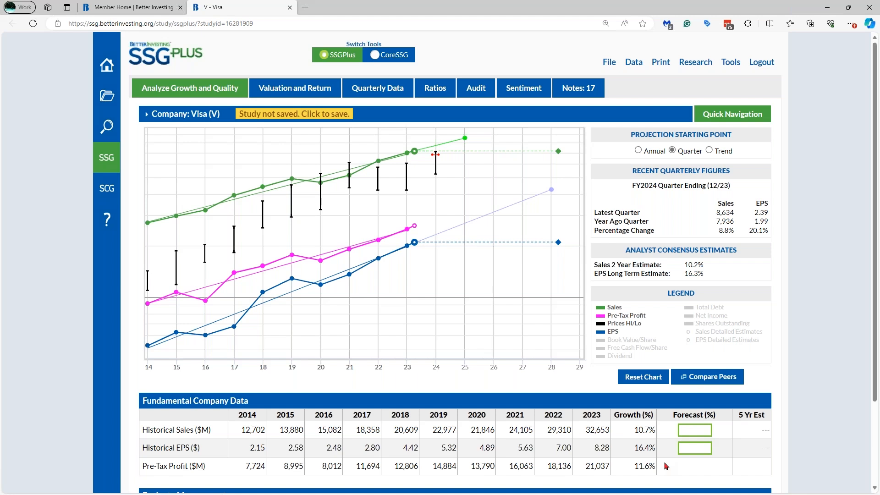
pyautogui.click(331, 451)
# Review the latest quarter's sales figure and compare the sales analyst estimate with the projection points on the chart
pyautogui.moveTo(736, 213); pyautogui.dragTo(715, 219)
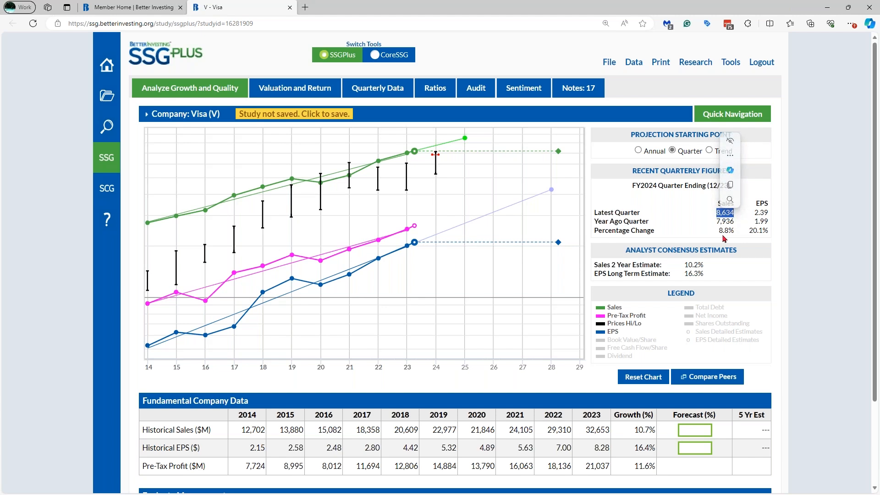
pyautogui.click(748, 252)
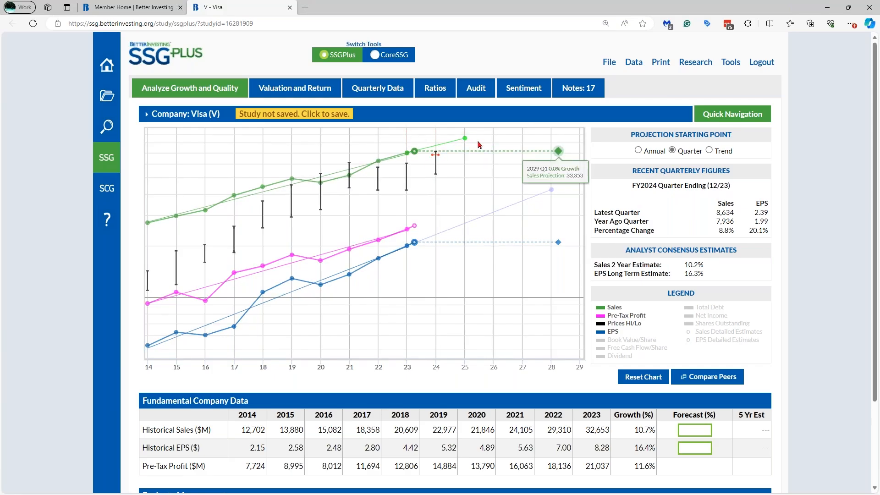
pyautogui.moveTo(467, 142)
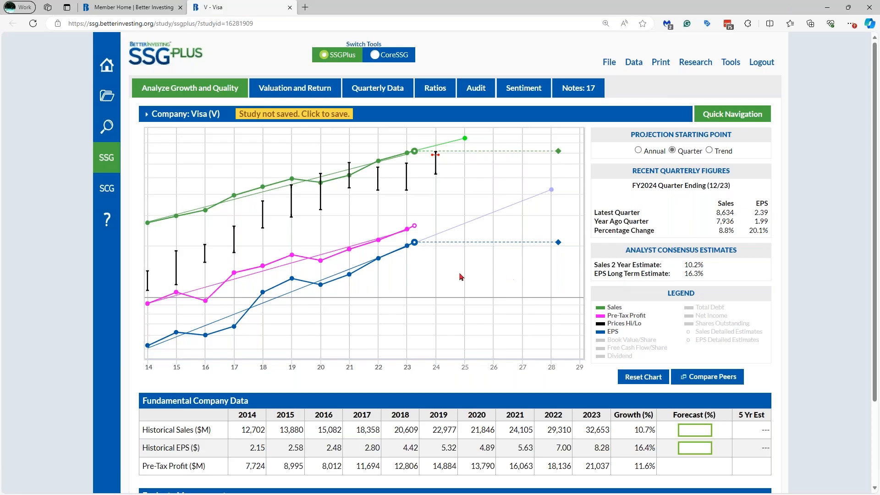
pyautogui.moveTo(550, 236)
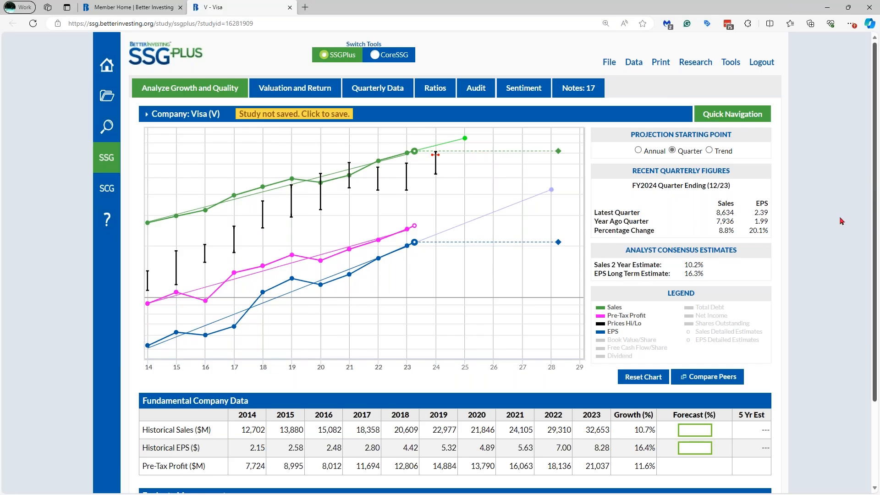
pyautogui.moveTo(446, 155)
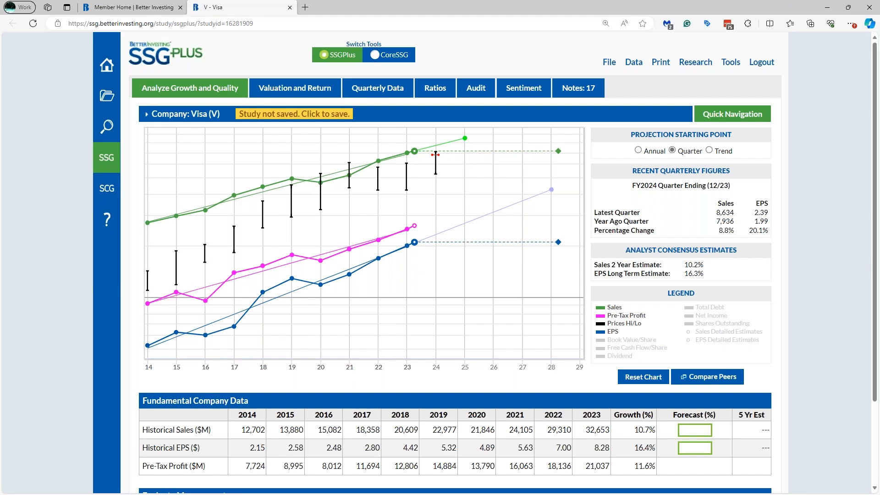
# Examine the Evaluate Management trends for pre-tax profit on sales, return on equity and debt to capital
pyautogui.scroll(-3, 876, 475)
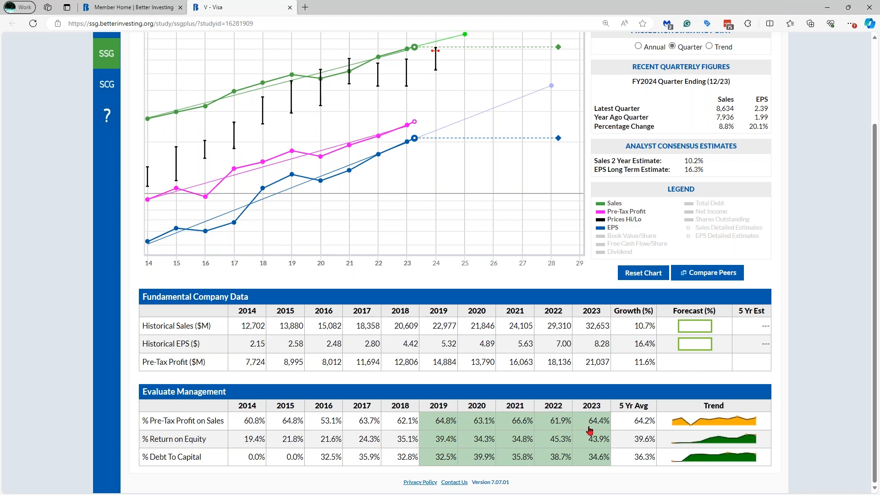
pyautogui.moveTo(709, 425)
pyautogui.moveTo(717, 445)
pyautogui.moveTo(700, 461)
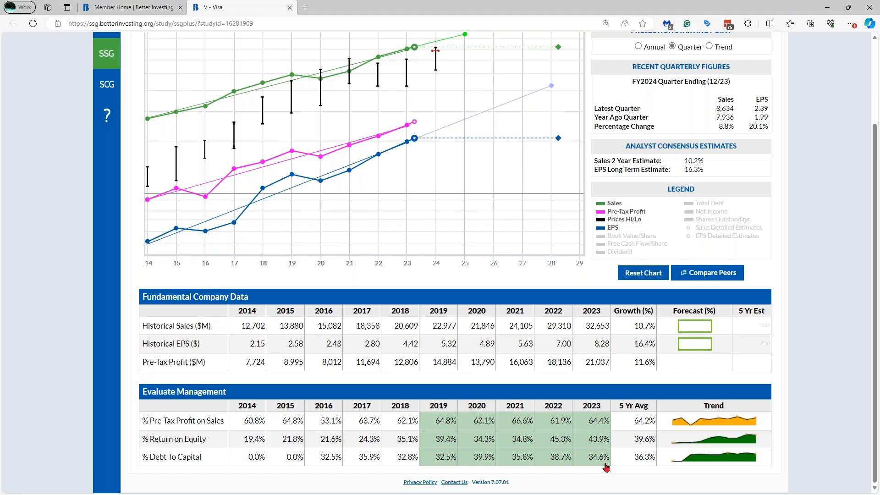
# Open the peer comparison, view Historical EPS, and return to Historical Sales
pyautogui.click(703, 274)
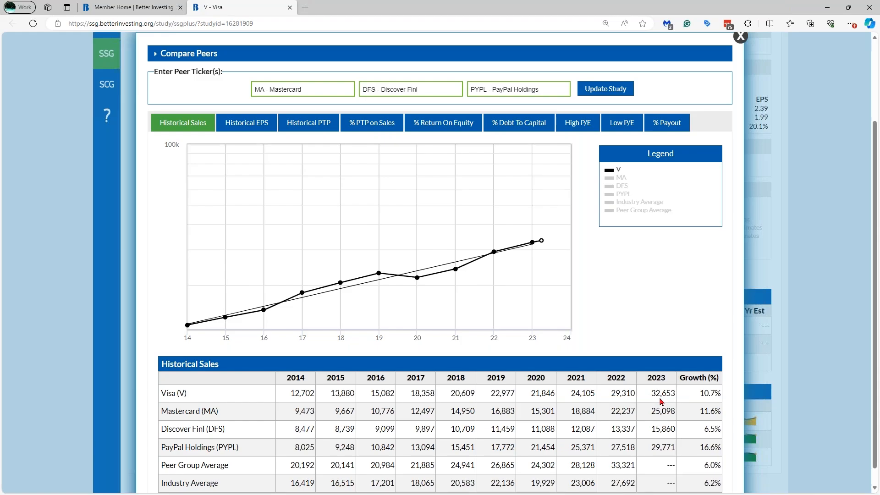
pyautogui.click(256, 126)
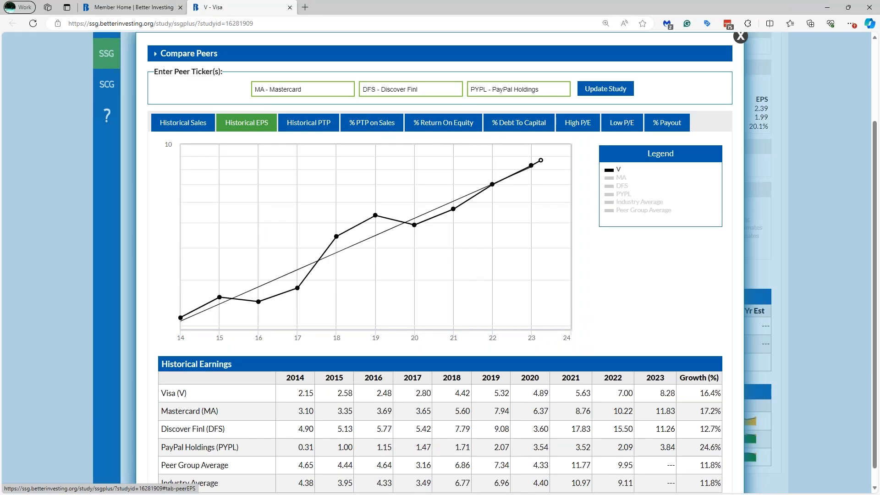
pyautogui.click(186, 128)
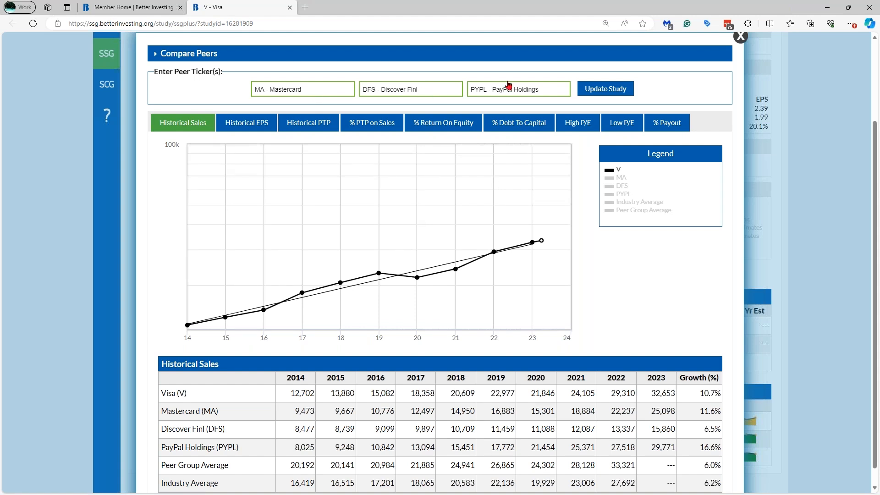
# Replace the PayPal Holdings peer ticker with AXP - American Express Co
pyautogui.click(552, 90)
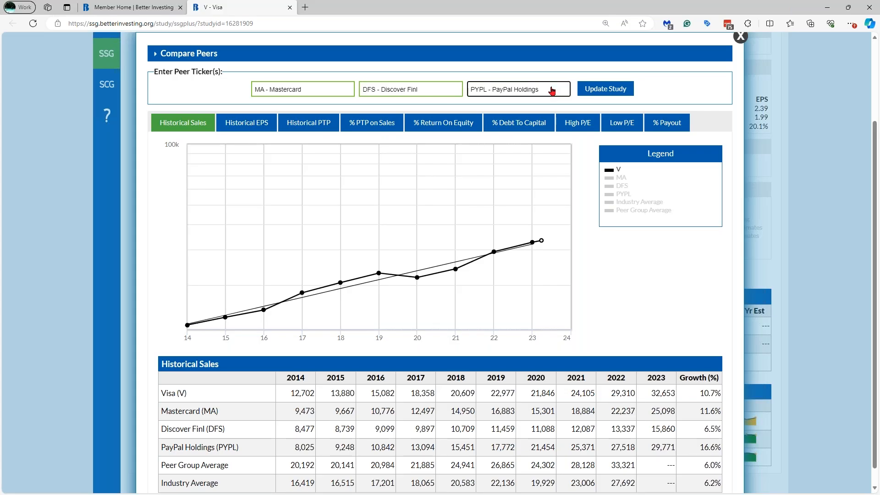
pyautogui.moveTo(552, 89); pyautogui.dragTo(470, 93)
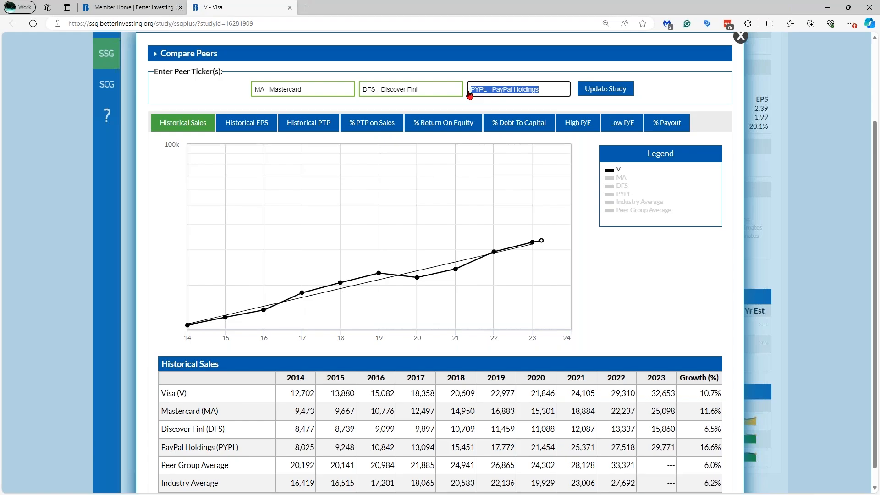
pyautogui.write('a')
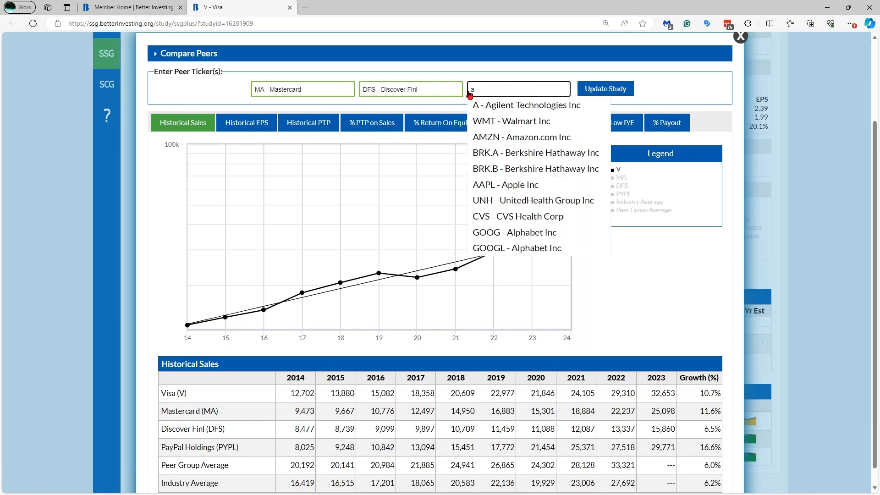
pyautogui.write('mer')
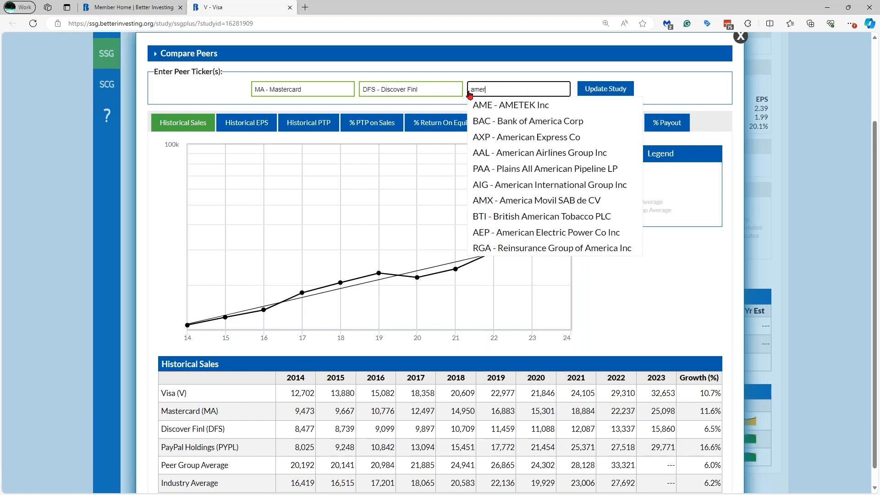
pyautogui.write('ica')
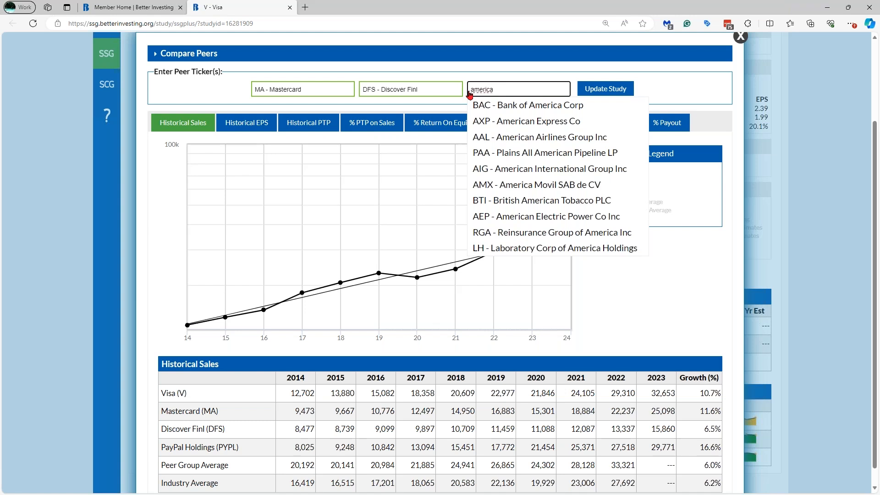
pyautogui.write('n')
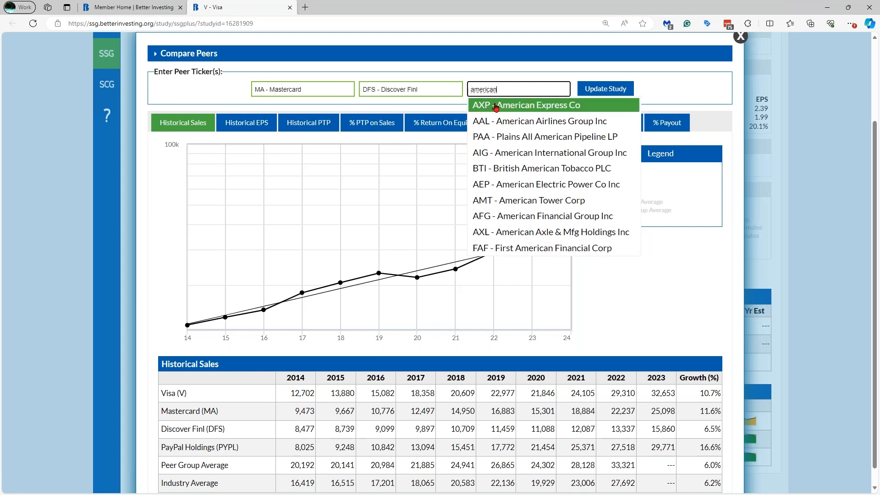
pyautogui.click(495, 107)
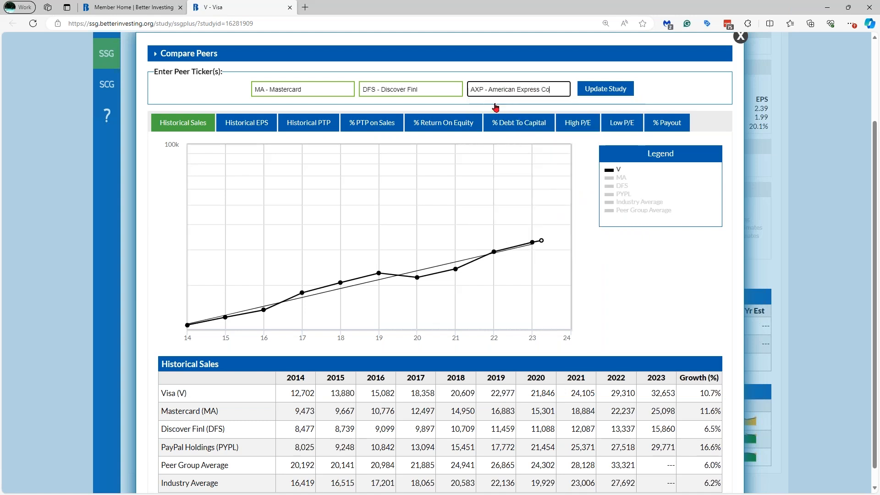
# Update the study with the new peer tickers, then show and hide the AXP line on the Historical Sales chart
pyautogui.click(611, 90)
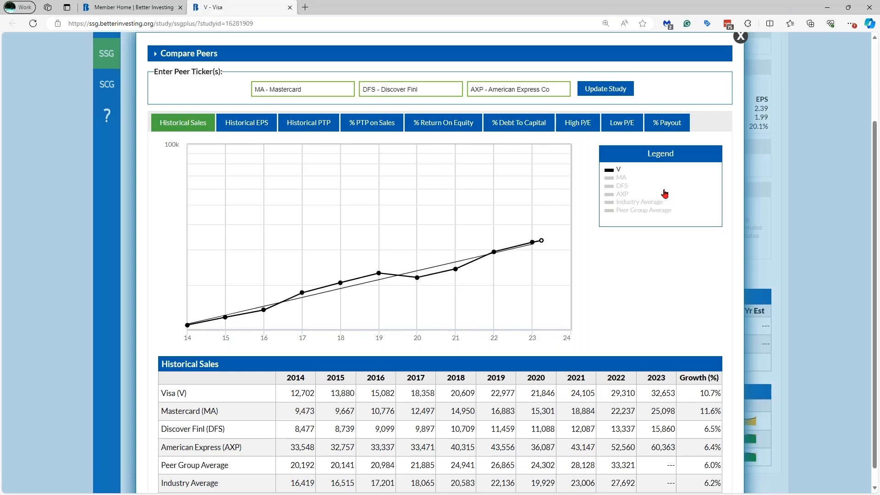
pyautogui.click(622, 195)
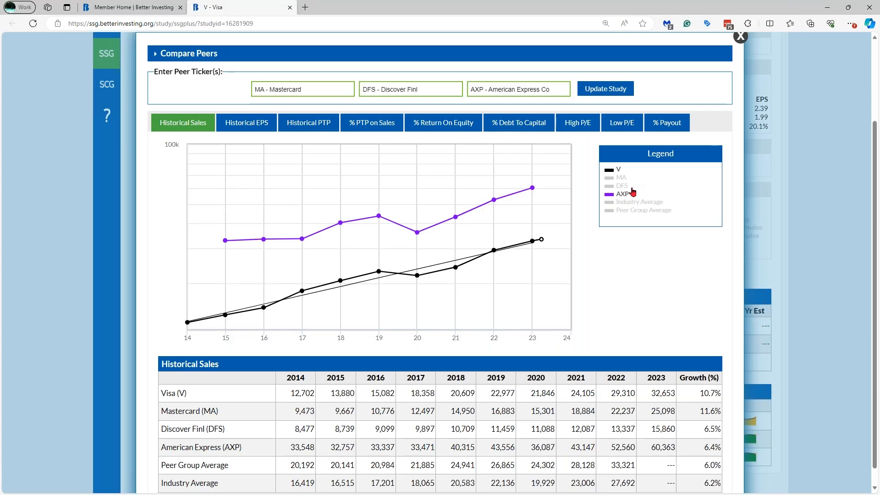
pyautogui.click(625, 195)
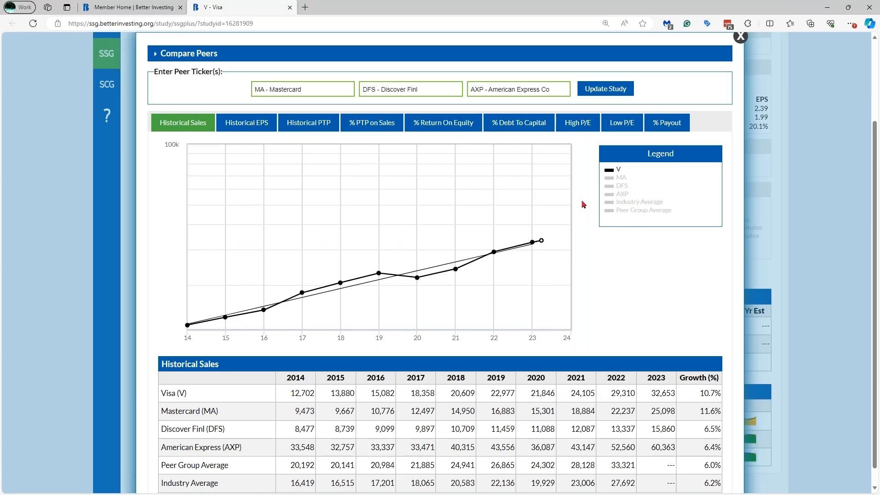
# Compare Visa's % PTP on Sales with the Industry Average, MA, DFS and AXP by adding their lines to the chart
pyautogui.click(361, 128)
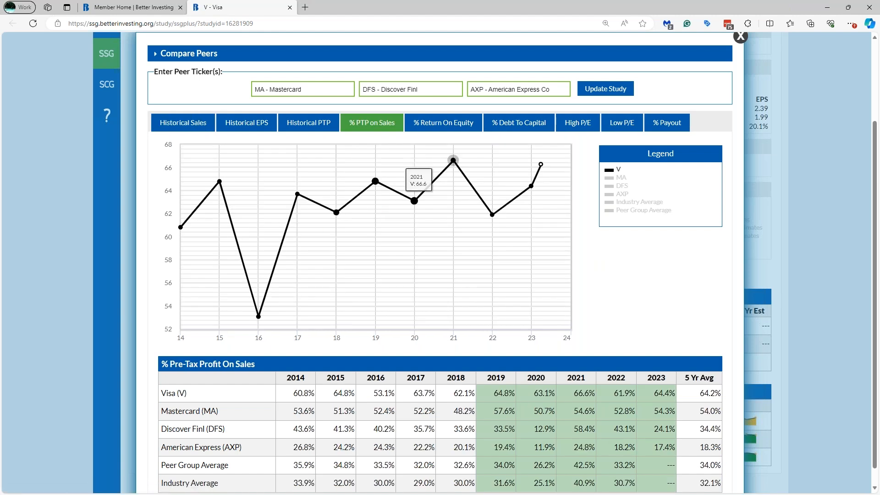
pyautogui.click(650, 204)
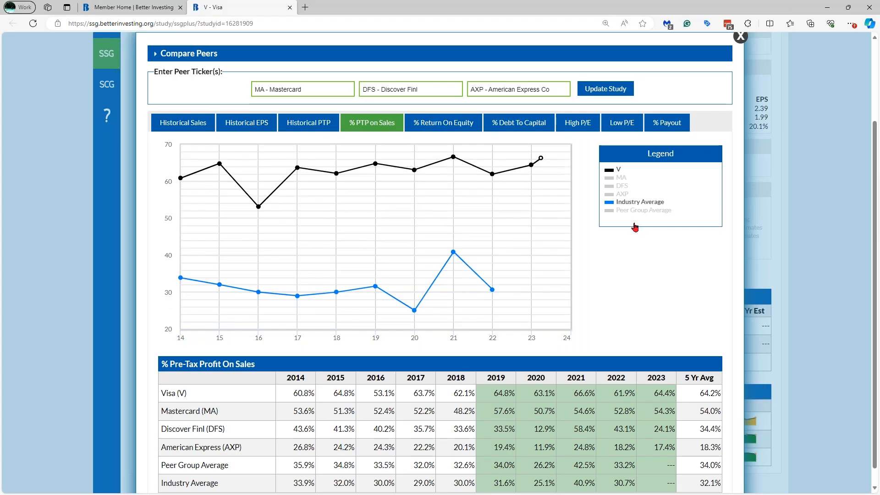
pyautogui.moveTo(541, 161)
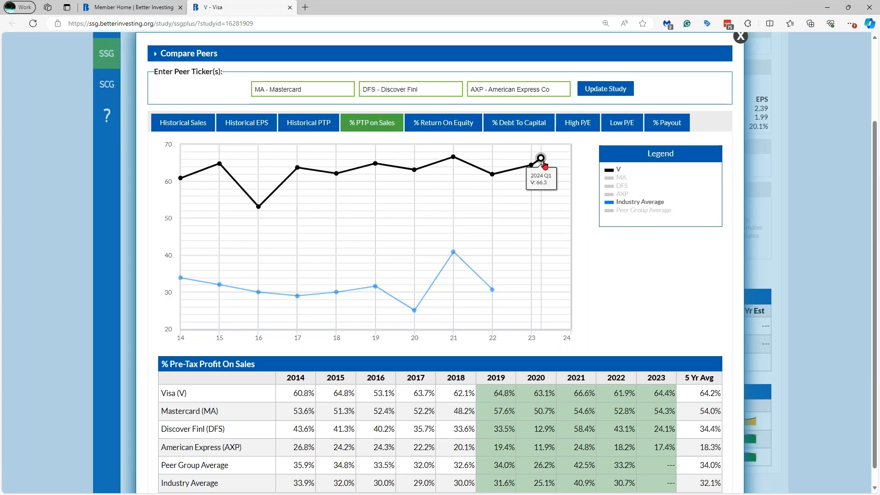
pyautogui.moveTo(450, 259)
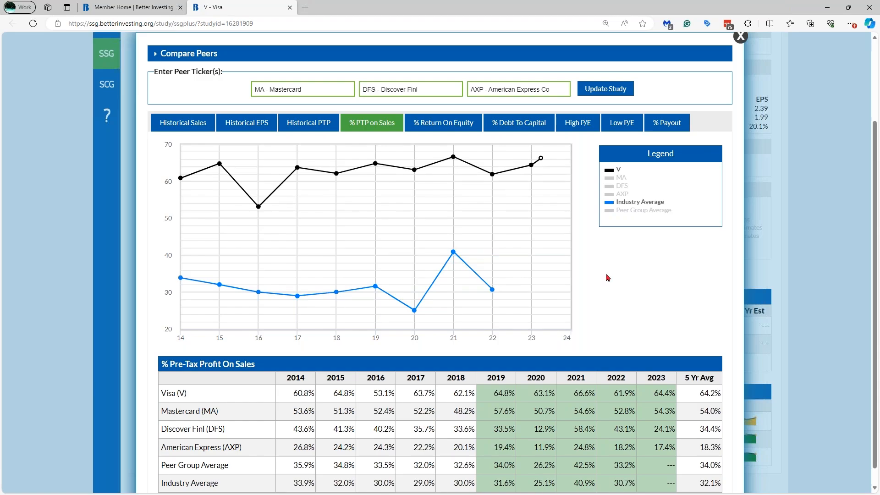
pyautogui.click(620, 177)
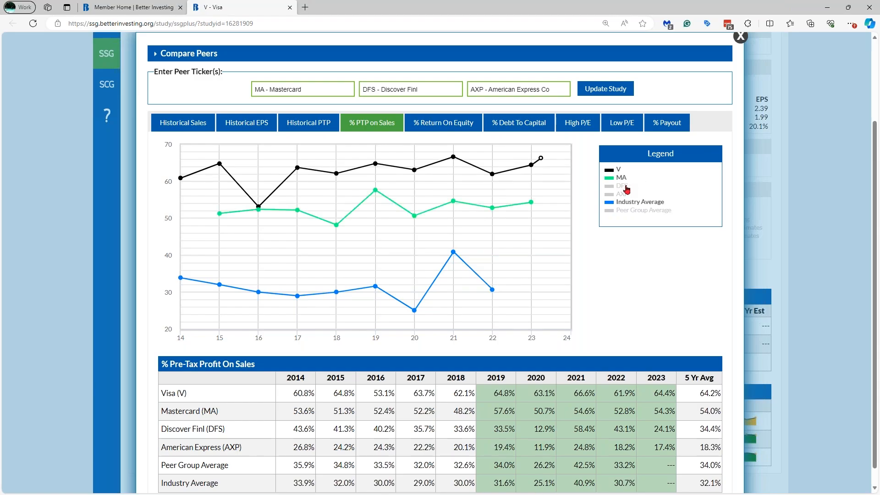
pyautogui.click(623, 186)
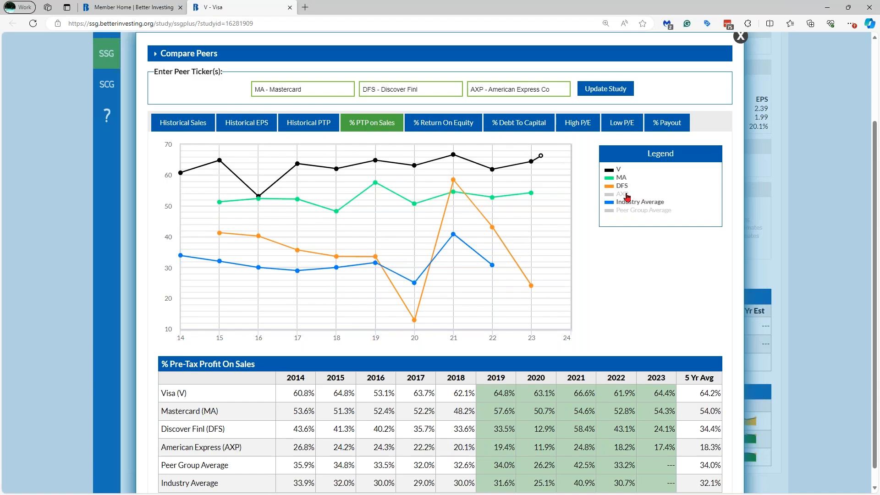
pyautogui.click(624, 194)
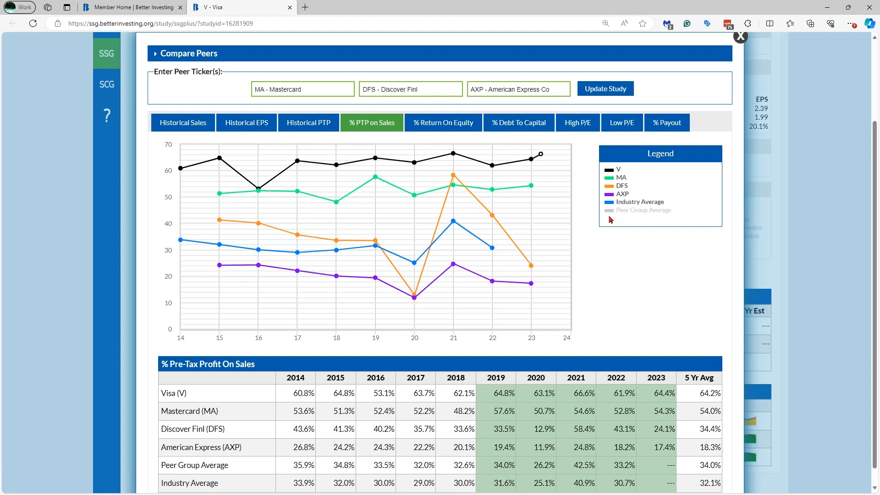
# Compare Visa's % Debt To Capital with all peers, reduce the chart to the industry and peer group averages, and close the comparison
pyautogui.click(528, 128)
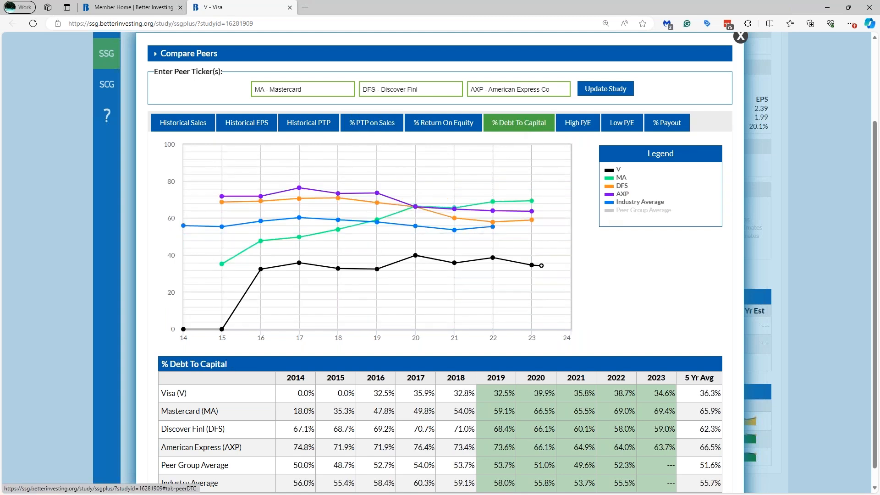
pyautogui.moveTo(540, 268)
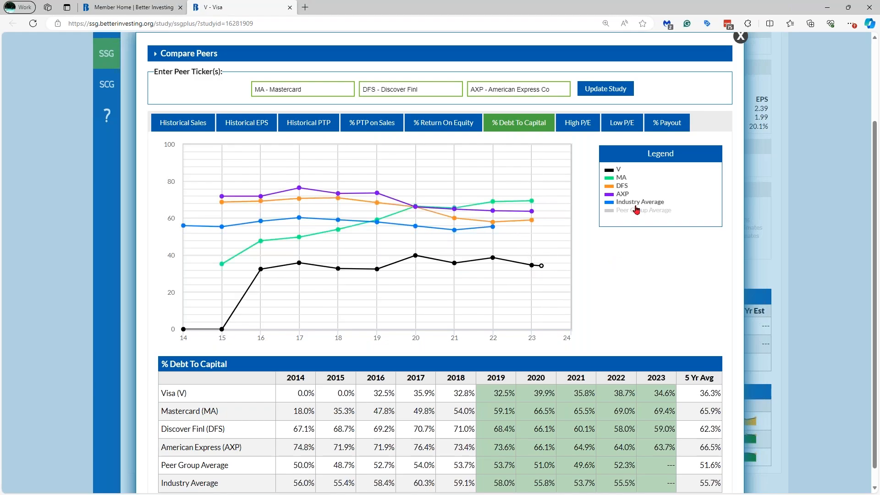
pyautogui.click(622, 195)
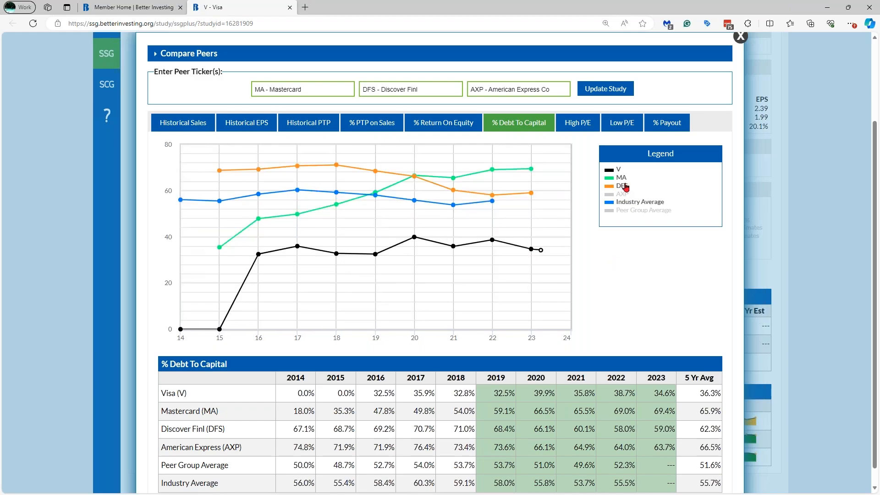
pyautogui.click(623, 186)
pyautogui.click(622, 178)
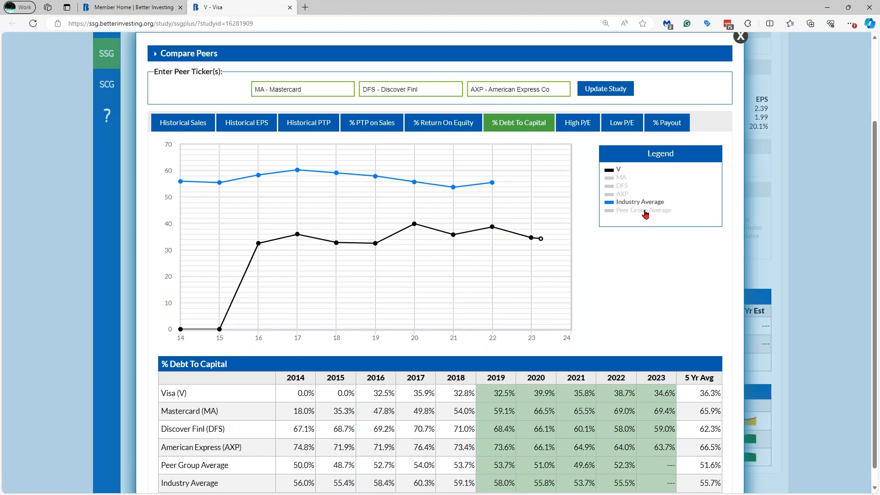
pyautogui.click(644, 211)
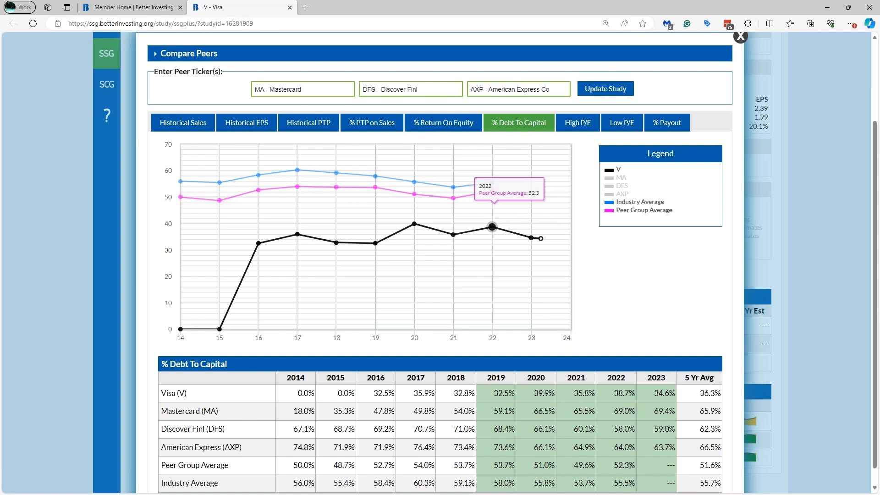
pyautogui.moveTo(457, 203)
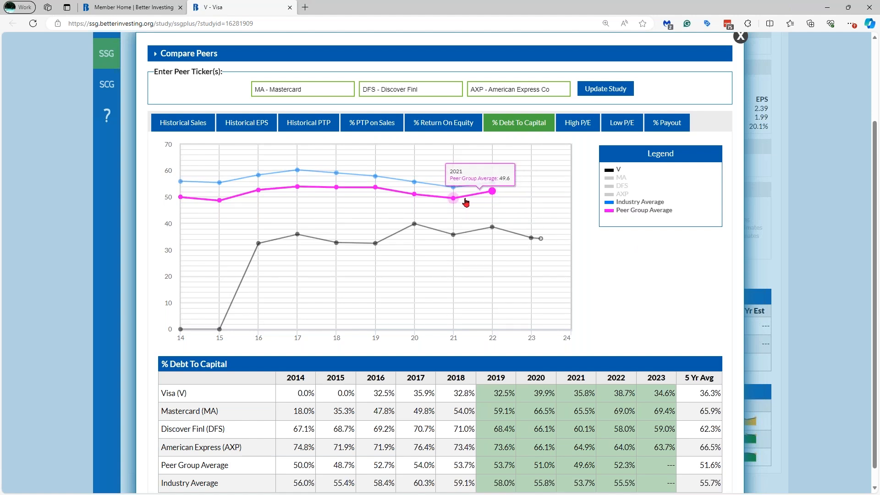
pyautogui.moveTo(407, 199)
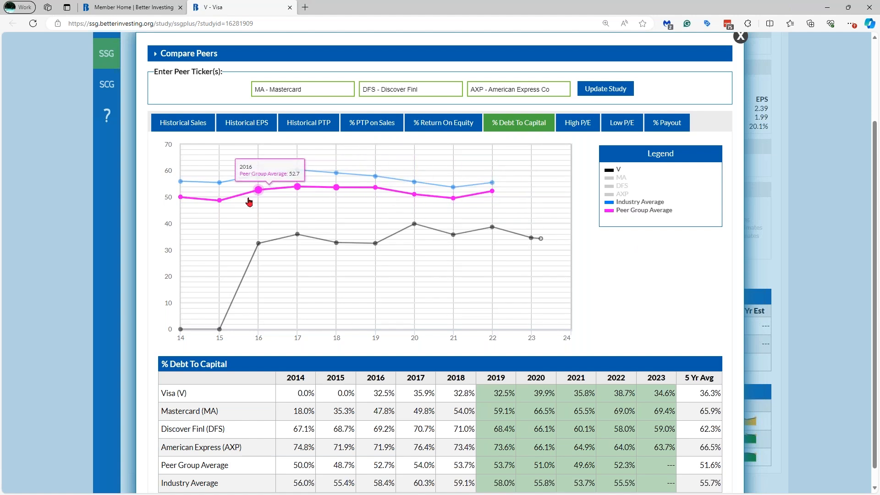
pyautogui.moveTo(191, 205)
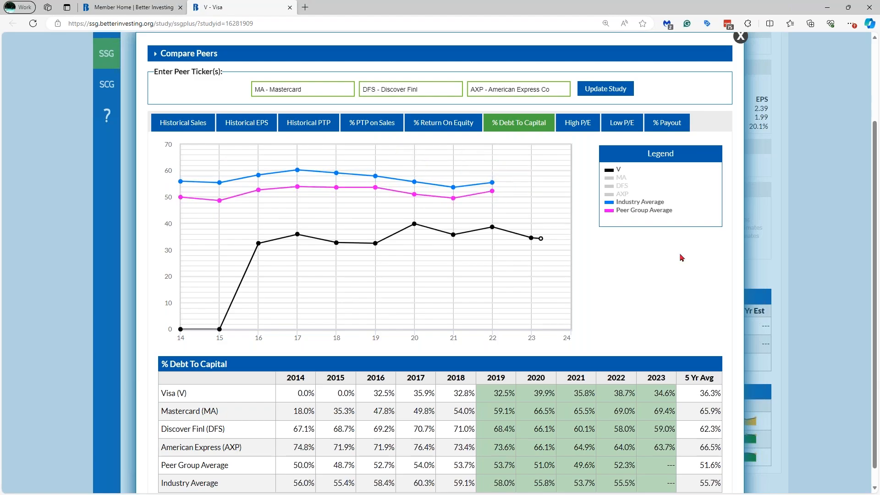
pyautogui.click(740, 37)
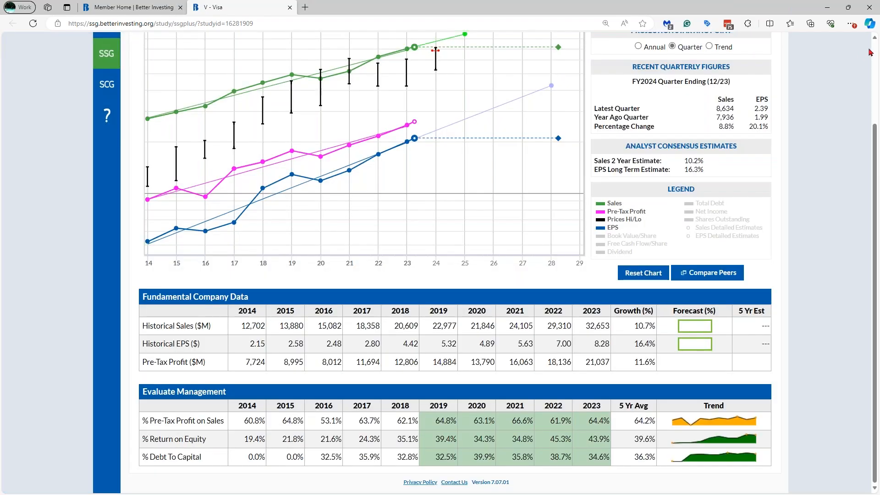
# Open the Morningstar company summary for Visa from the research links and view its Competitors list
pyautogui.scroll(3, 869, 52)
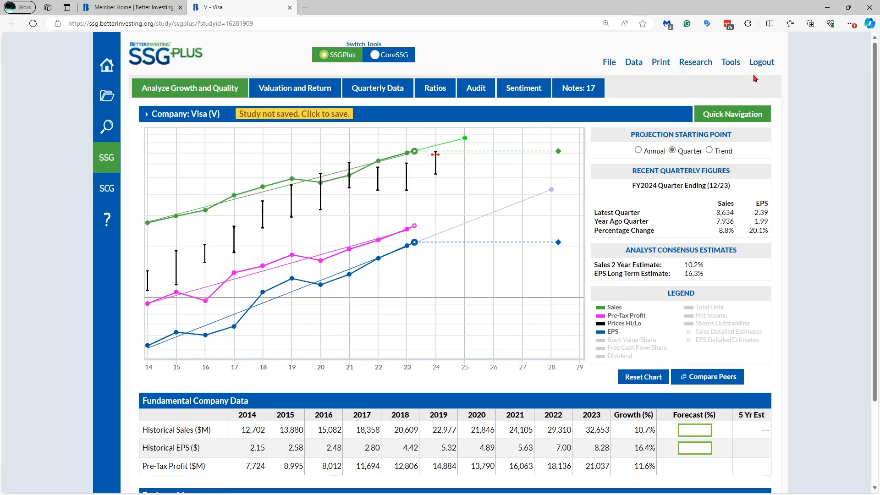
pyautogui.moveTo(687, 67)
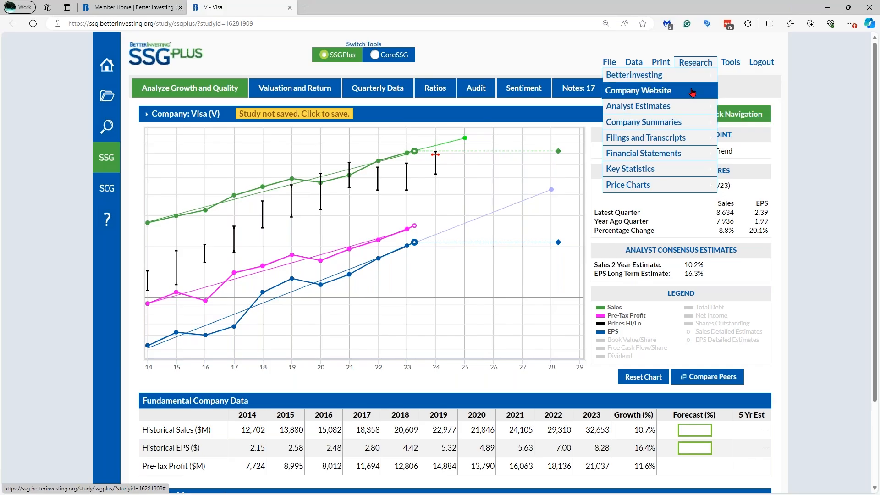
pyautogui.moveTo(677, 124)
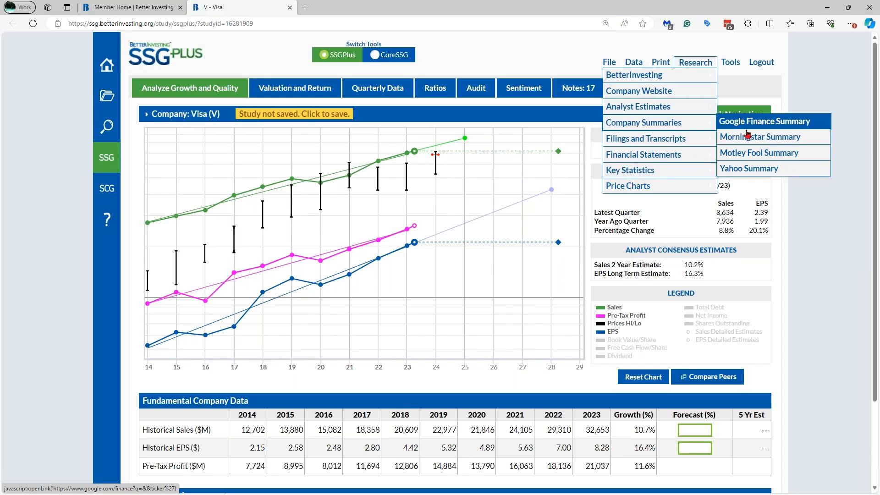
pyautogui.click(753, 141)
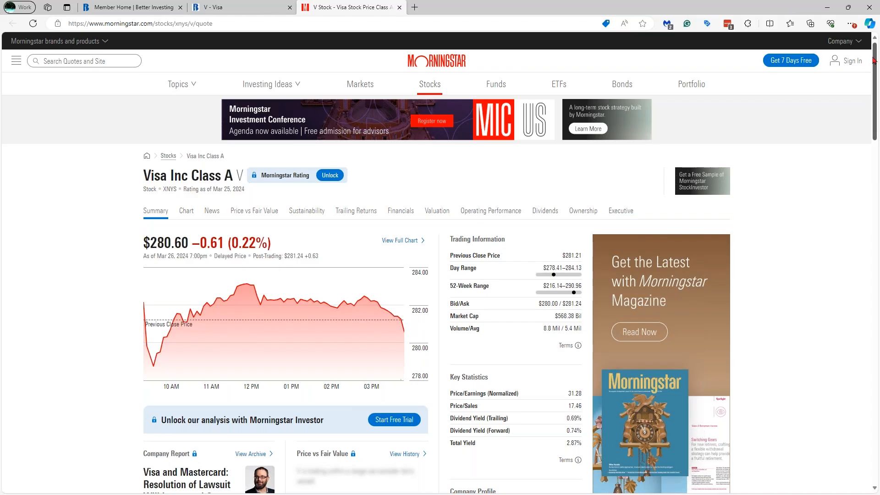
pyautogui.moveTo(874, 60); pyautogui.dragTo(873, 176)
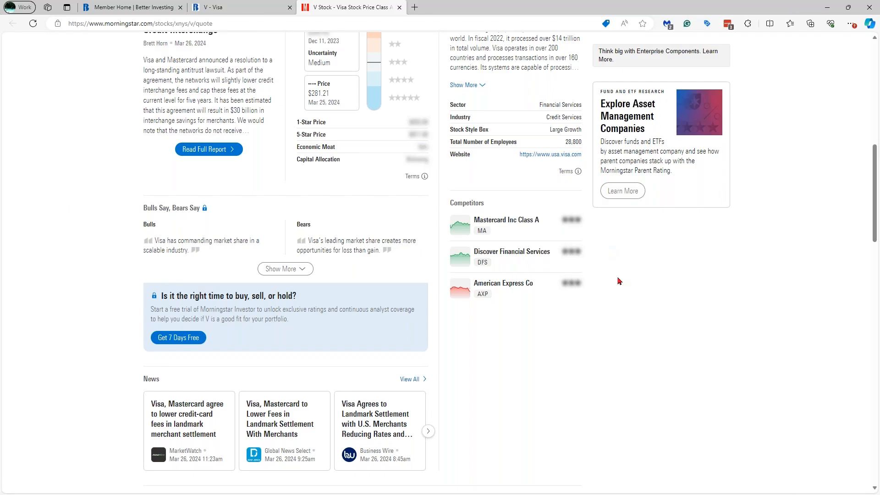
# Return to the SSGPlus study, open Visa's Yahoo company summary, and review the People Also Watch and Similar to V lists
pyautogui.click(241, 10)
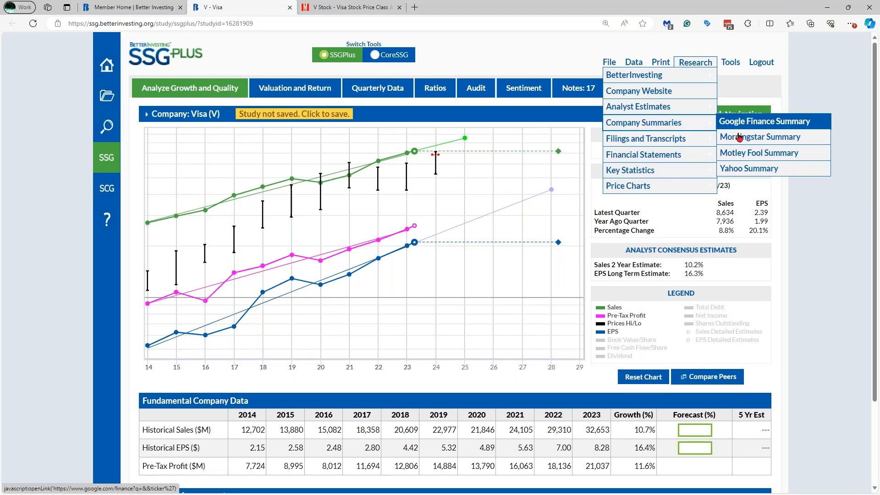
pyautogui.click(752, 170)
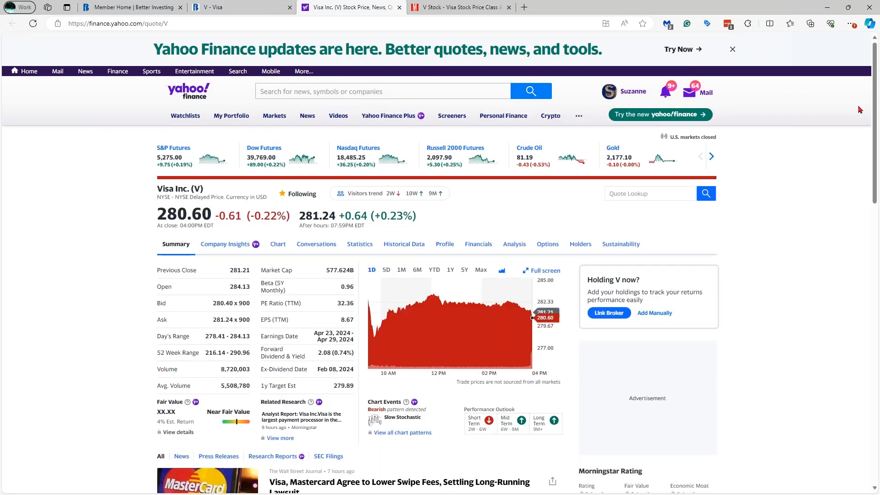
pyautogui.scroll(-3, 875, 94)
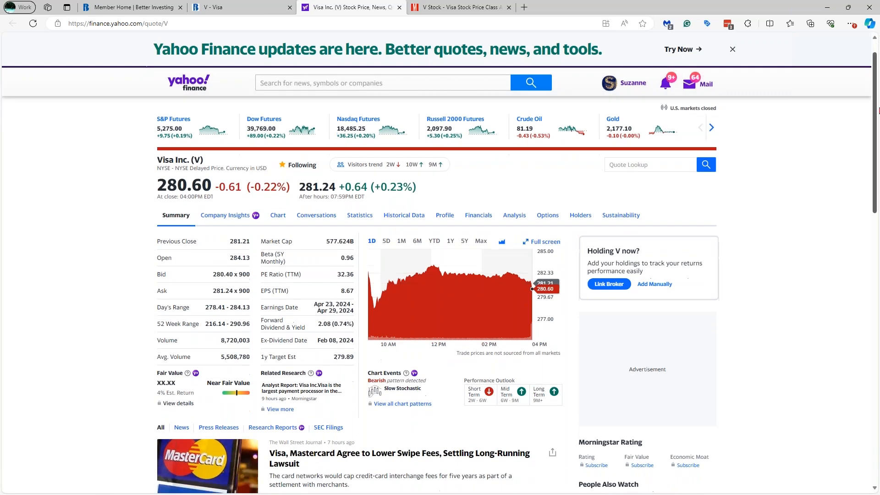
pyautogui.scroll(-3, 440, 275)
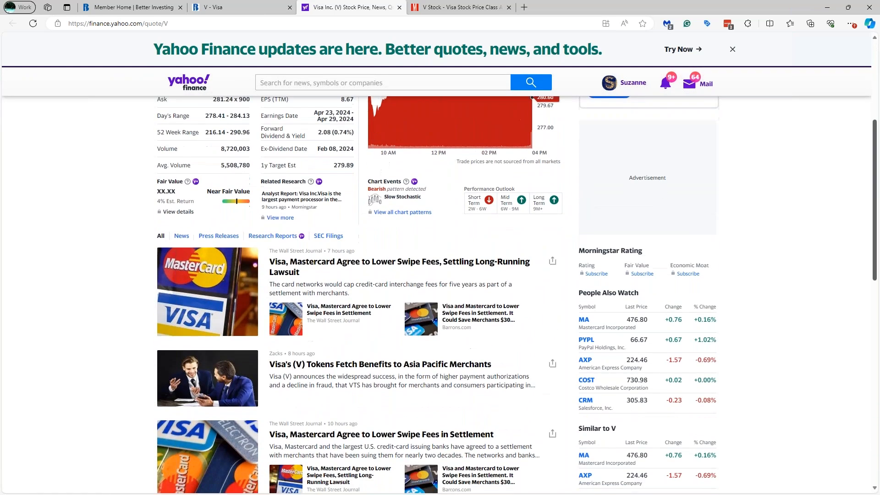
pyautogui.scroll(-2, 588, 173)
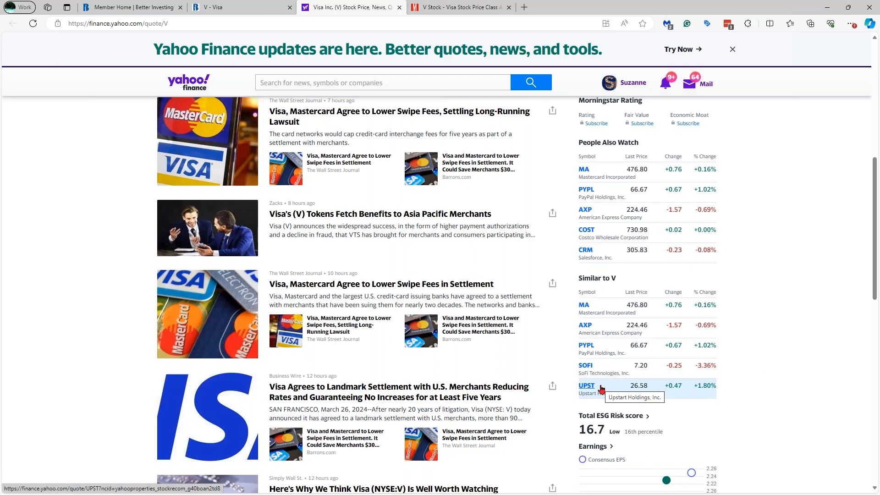
# Return to the SSGPlus study, reopen the peer comparison to review its ticker entries, and close it
pyautogui.click(241, 10)
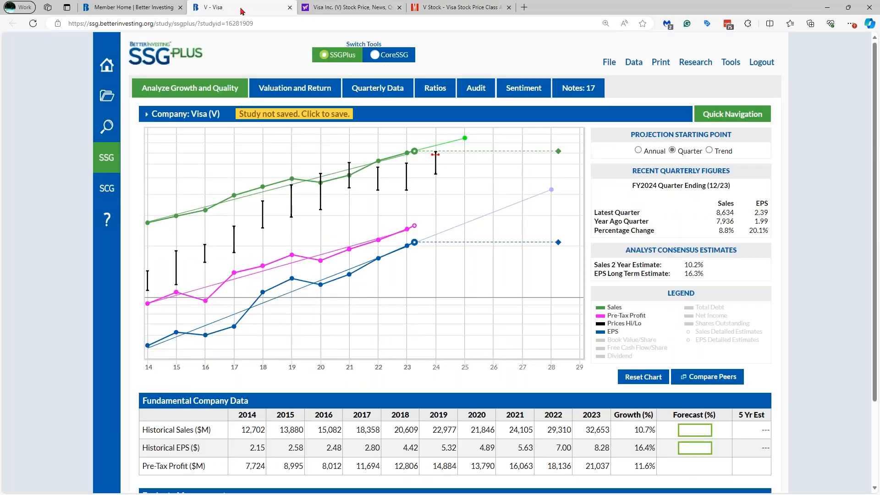
pyautogui.click(732, 380)
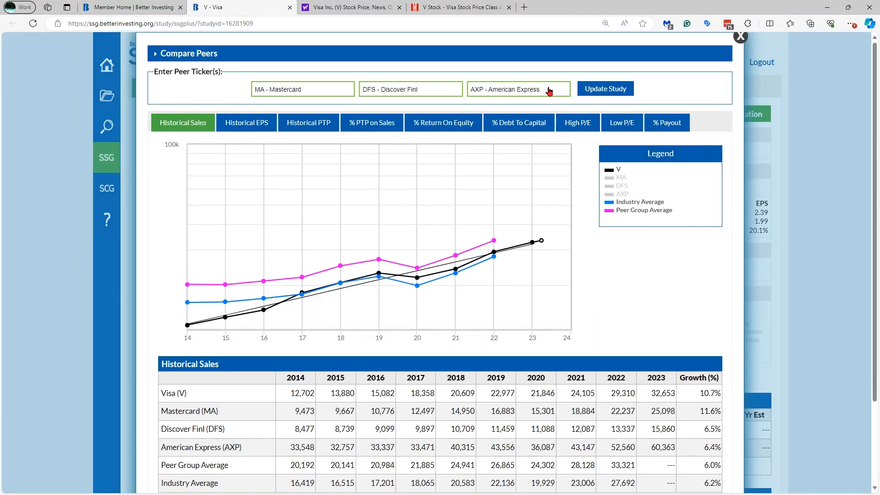
pyautogui.click(740, 36)
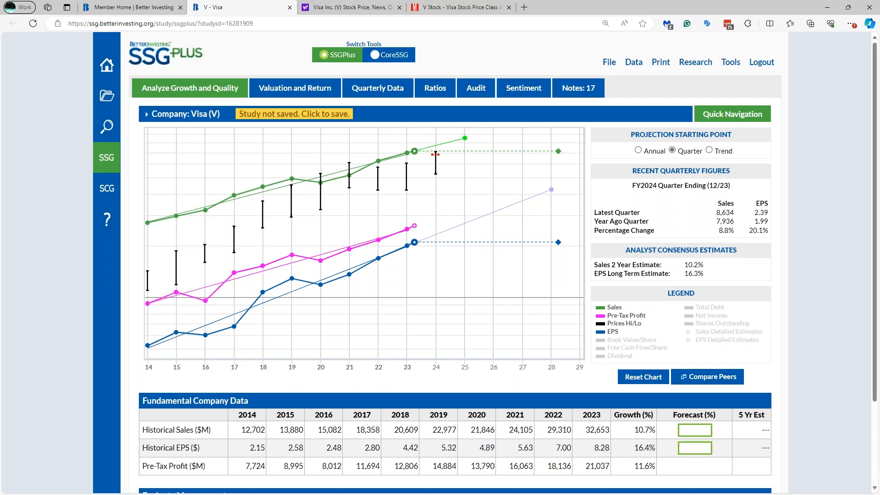
# Start saving the Visa study, appending the presenter's first name and "webinar" to the study name "V 3/26/24"
pyautogui.click(290, 115)
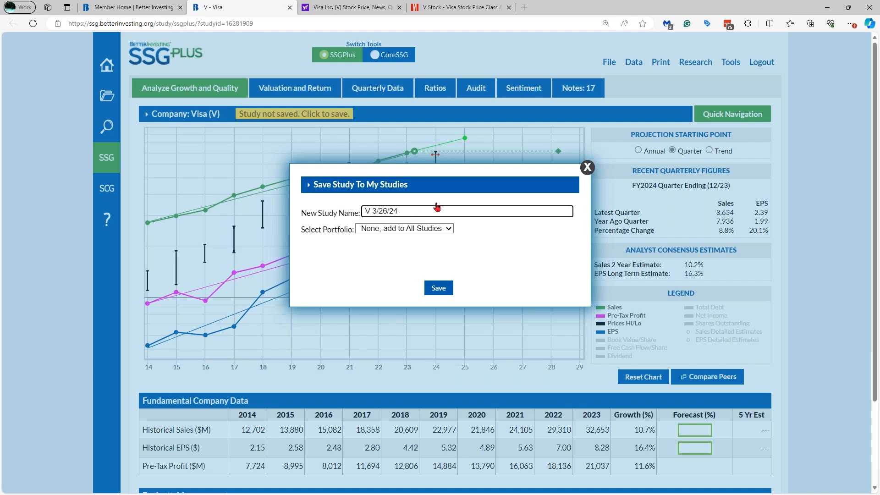
pyautogui.write('suzi')
pyautogui.write('webinar')
# Assign the study to the presenter's Test portfolio with "No Replace, Add to Portfolio" and 1 share, and save it
pyautogui.click(387, 230)
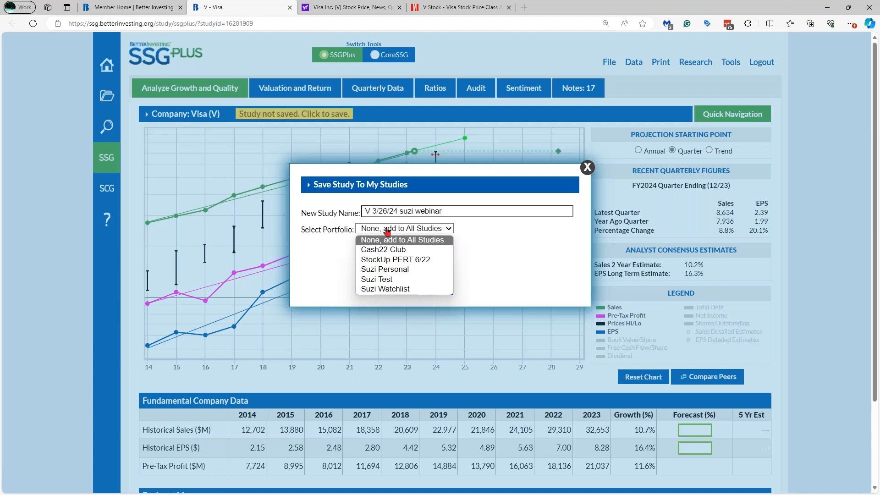
pyautogui.click(402, 279)
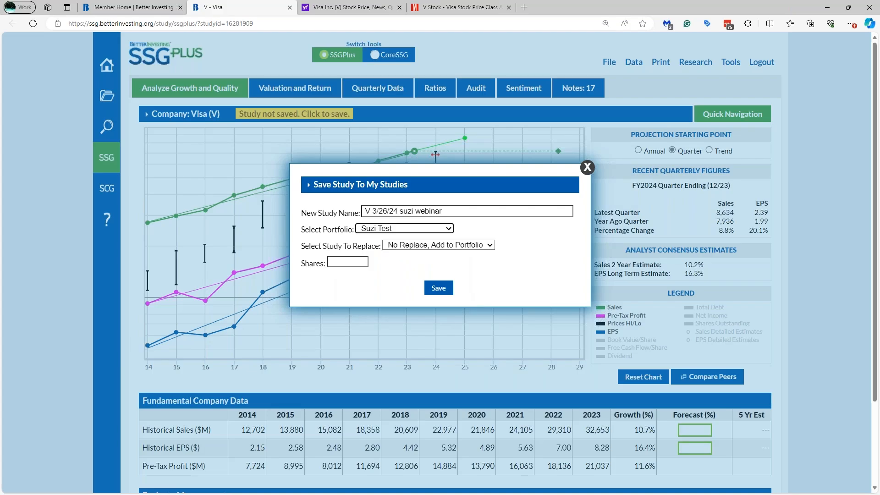
pyautogui.click(418, 247)
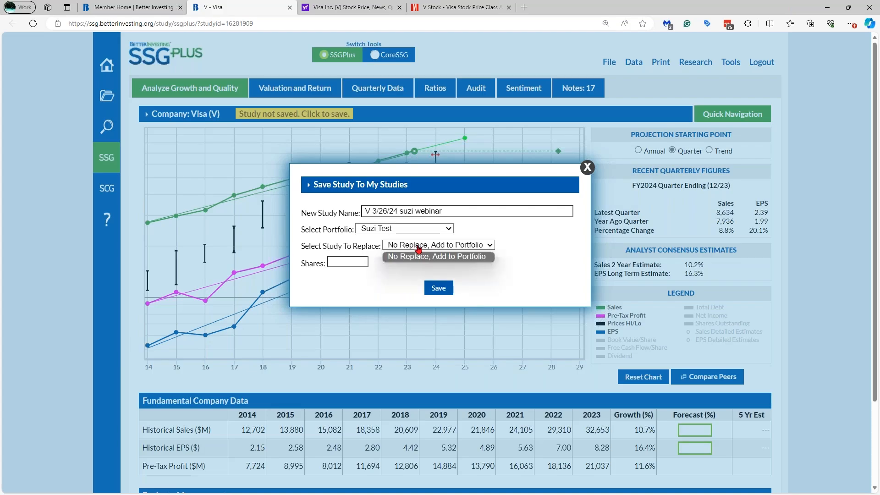
pyautogui.click(419, 248)
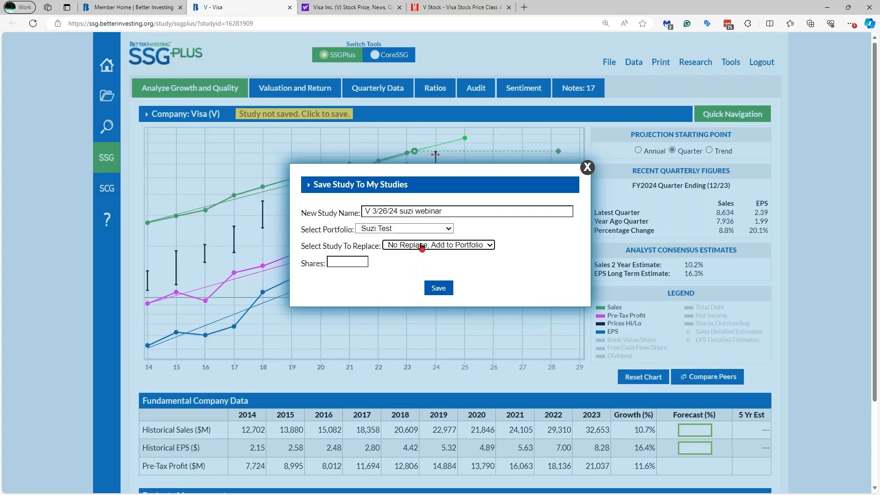
pyautogui.click(351, 264)
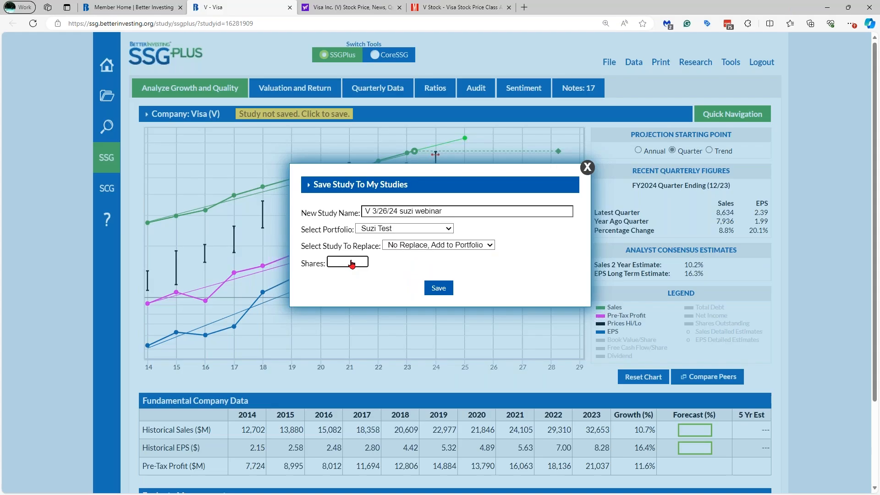
pyautogui.write('1')
pyautogui.click(440, 290)
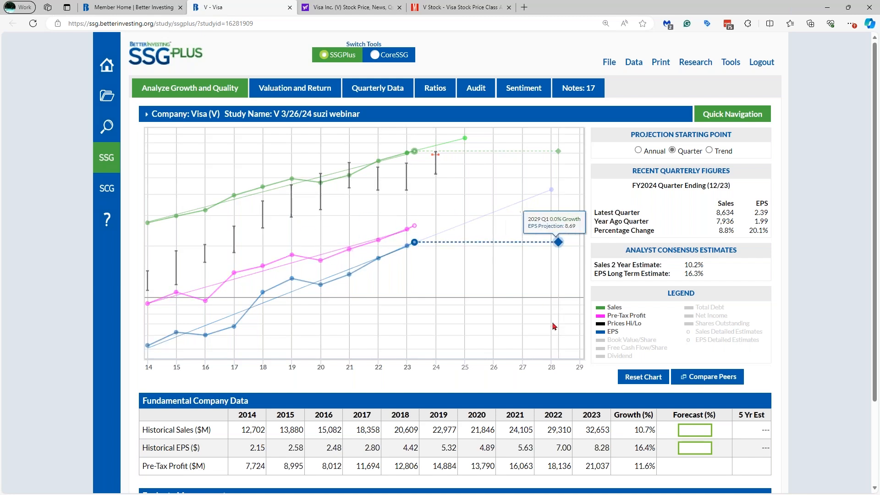
# View the Historical Sales peer comparison and the 5-year sales forecast entry, closing each without changes
pyautogui.click(688, 381)
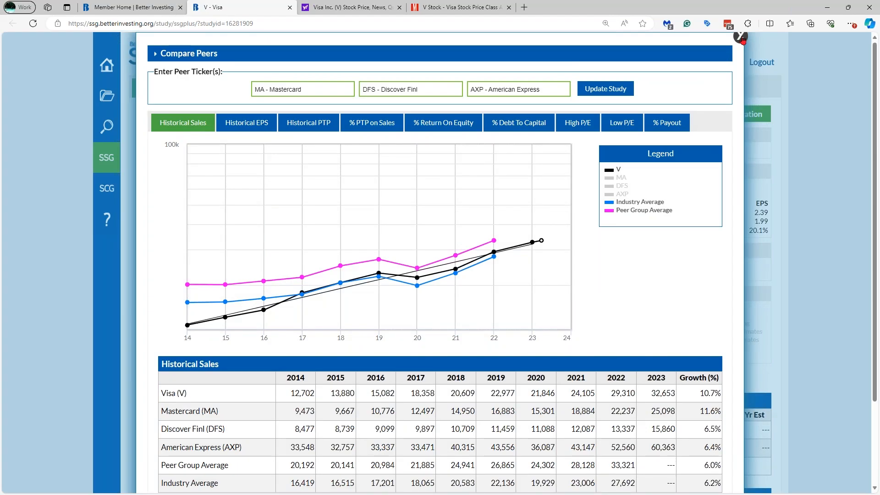
pyautogui.click(741, 37)
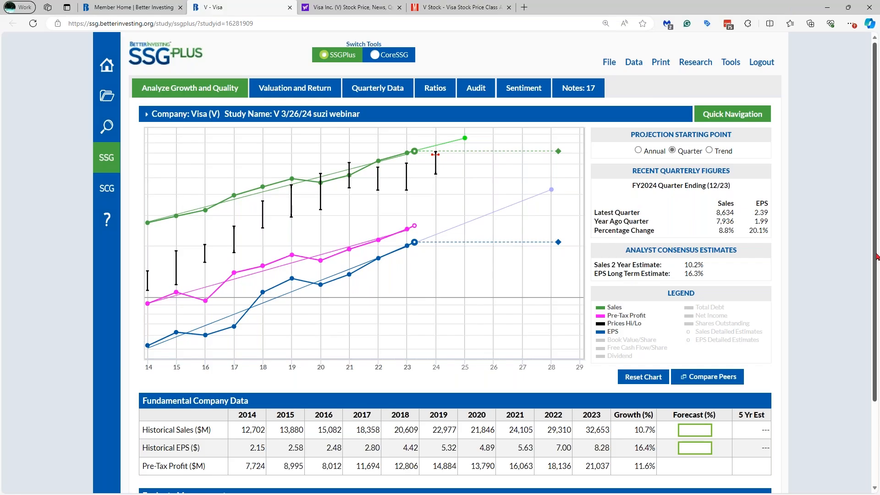
pyautogui.moveTo(876, 257); pyautogui.dragTo(877, 345)
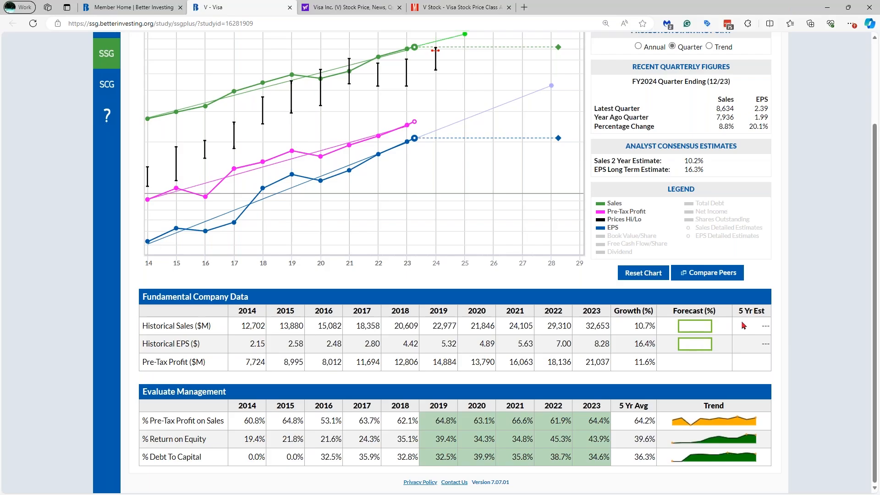
pyautogui.click(704, 325)
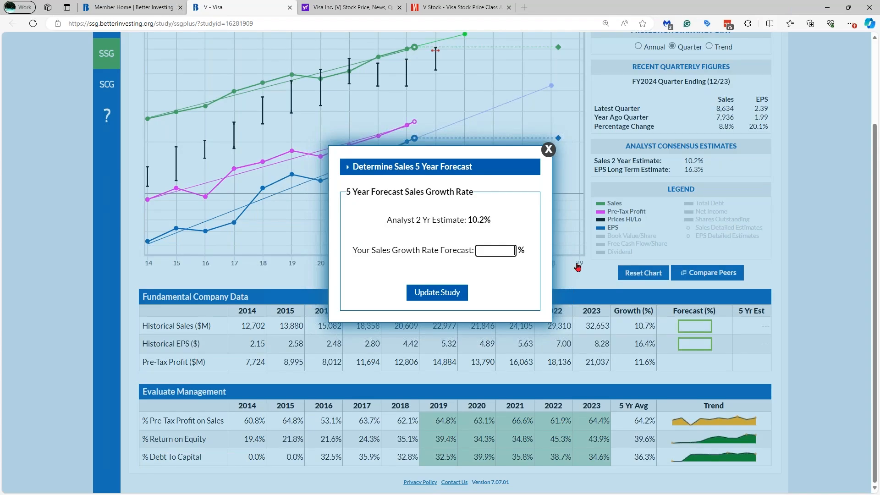
pyautogui.click(548, 150)
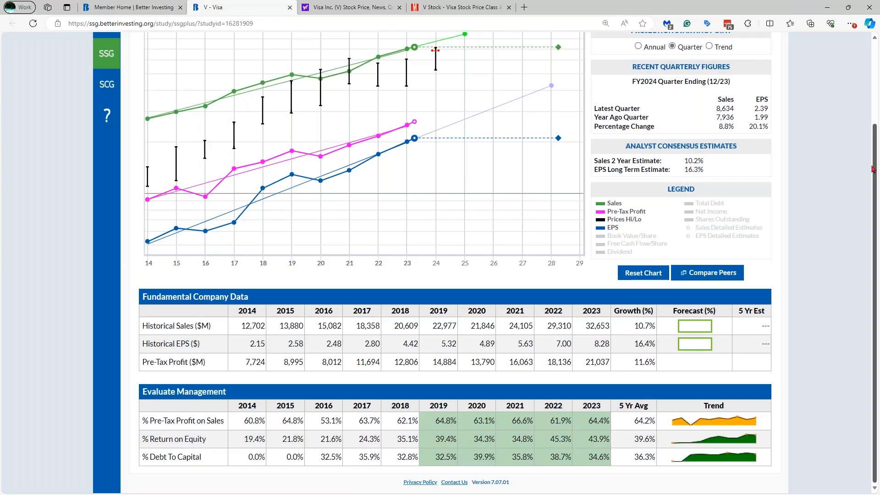
# Examine Visa's latest quarterly sales percentage change and the analysts' 2-year sales growth estimate
pyautogui.moveTo(873, 170); pyautogui.dragTo(876, 145)
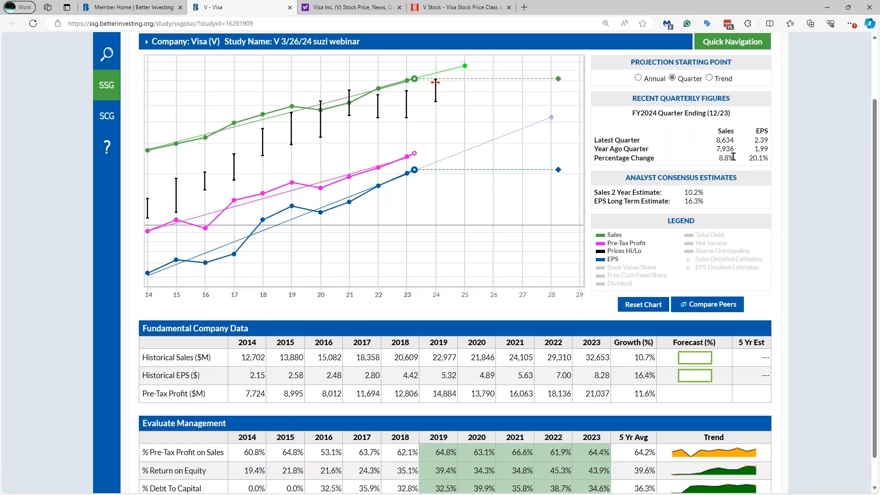
pyautogui.moveTo(734, 158); pyautogui.dragTo(717, 163)
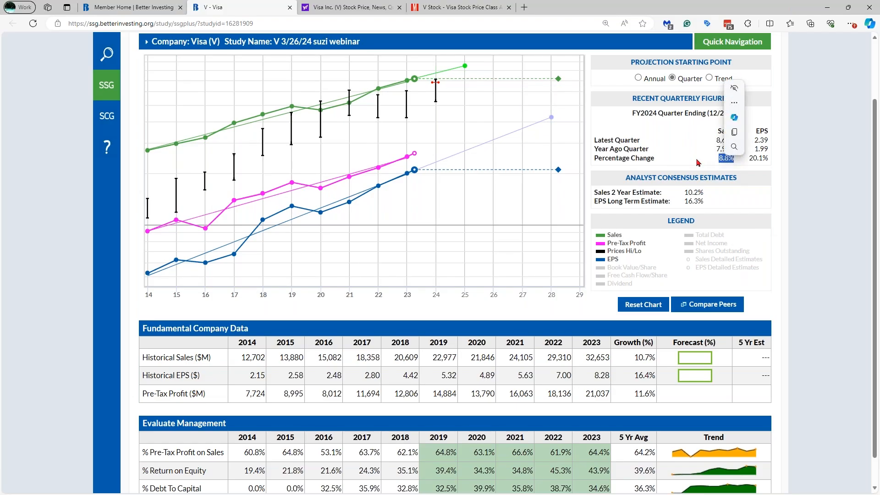
pyautogui.click(700, 163)
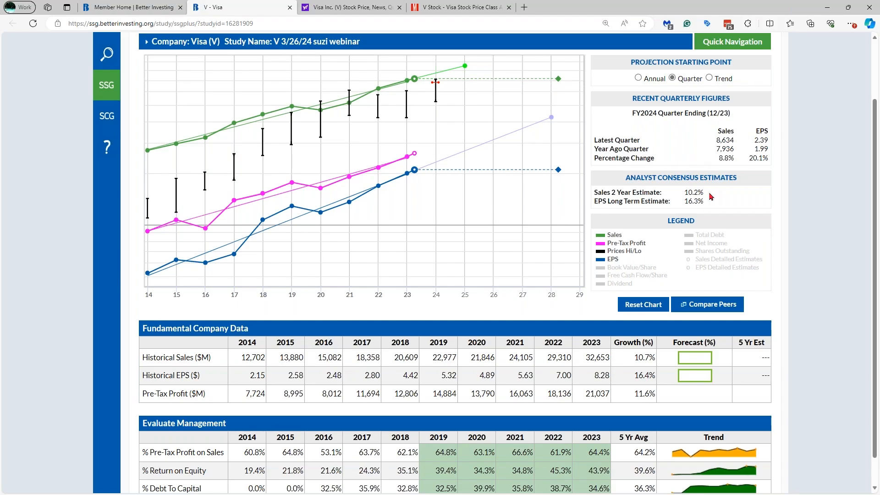
pyautogui.moveTo(710, 196); pyautogui.dragTo(686, 195)
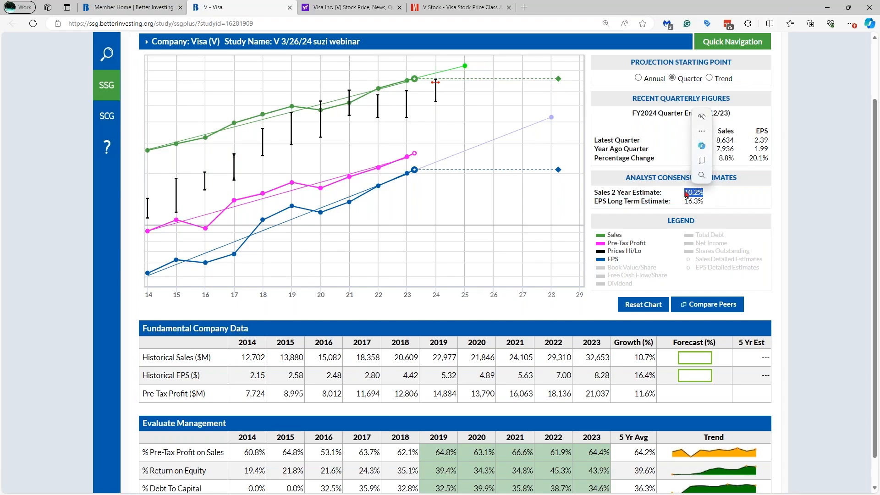
pyautogui.click(718, 196)
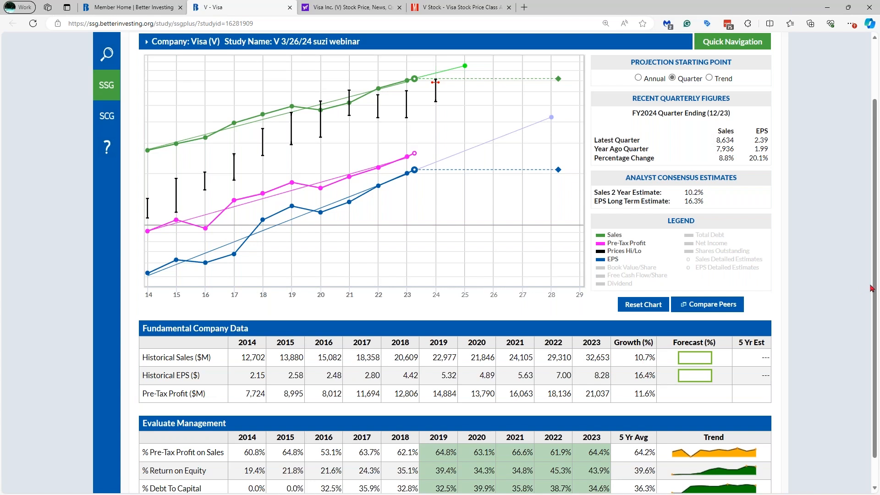
pyautogui.scroll(2, 876, 257)
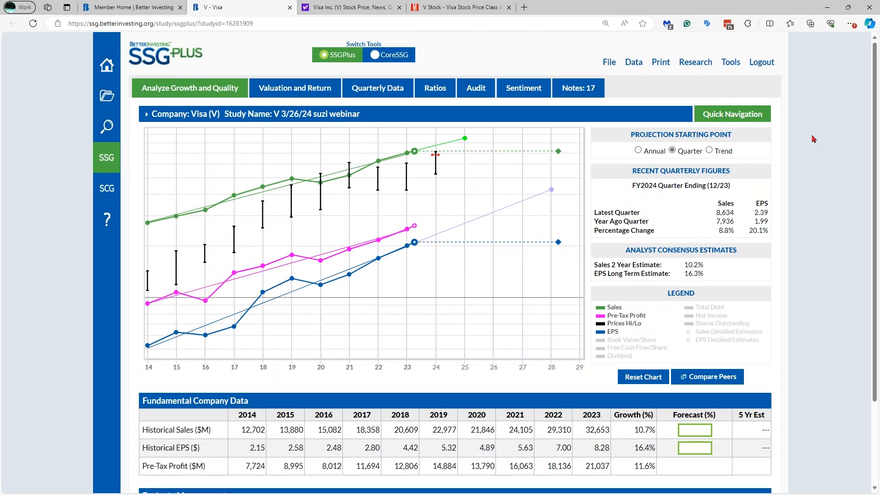
pyautogui.click(699, 63)
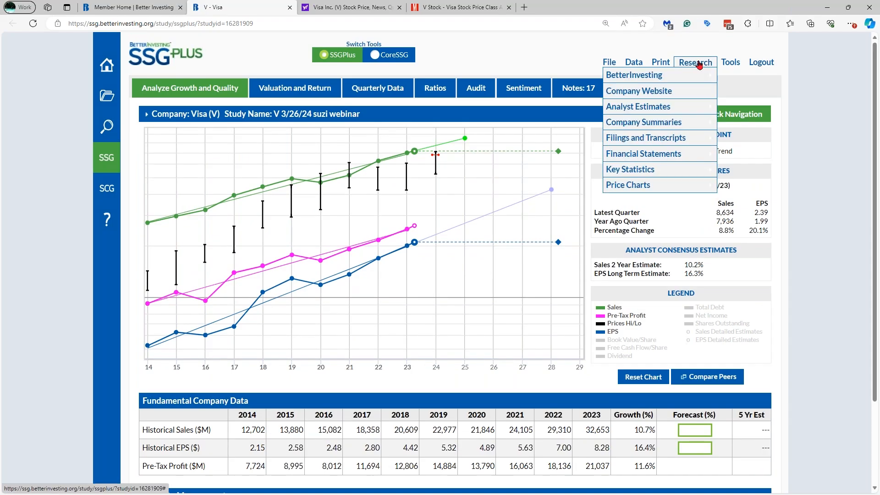
pyautogui.moveTo(691, 107)
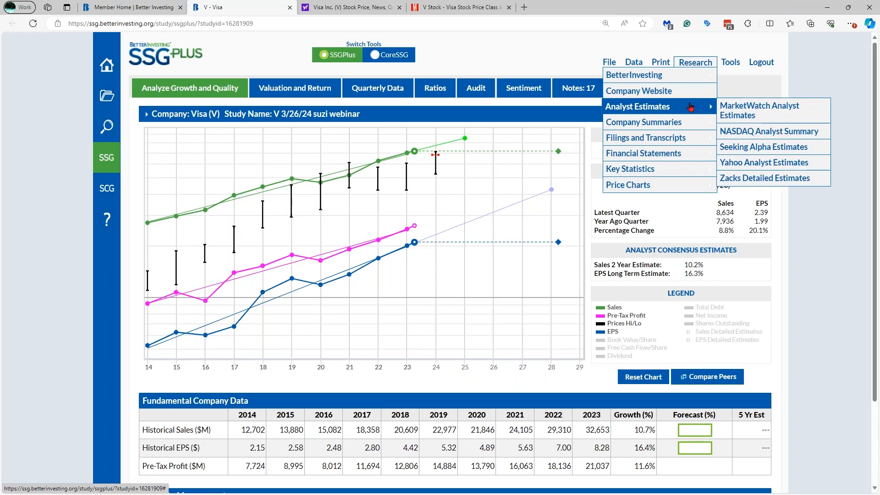
pyautogui.click(773, 163)
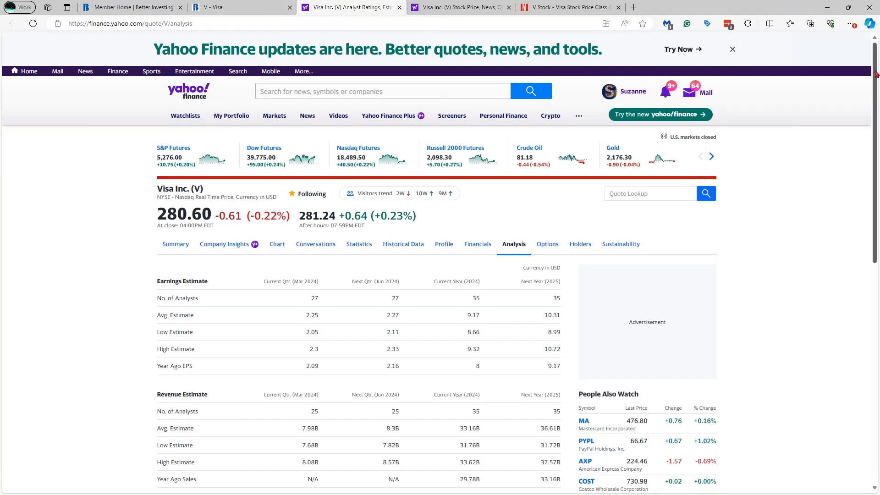
pyautogui.click(186, 40)
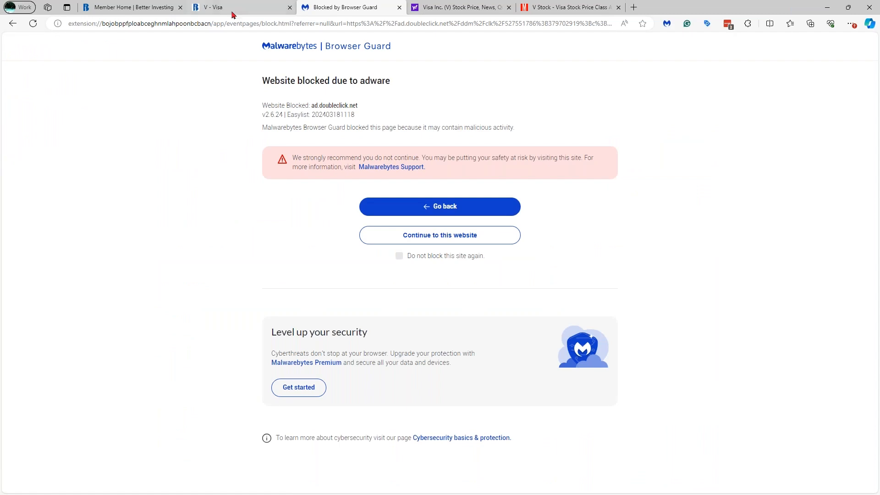
pyautogui.click(229, 7)
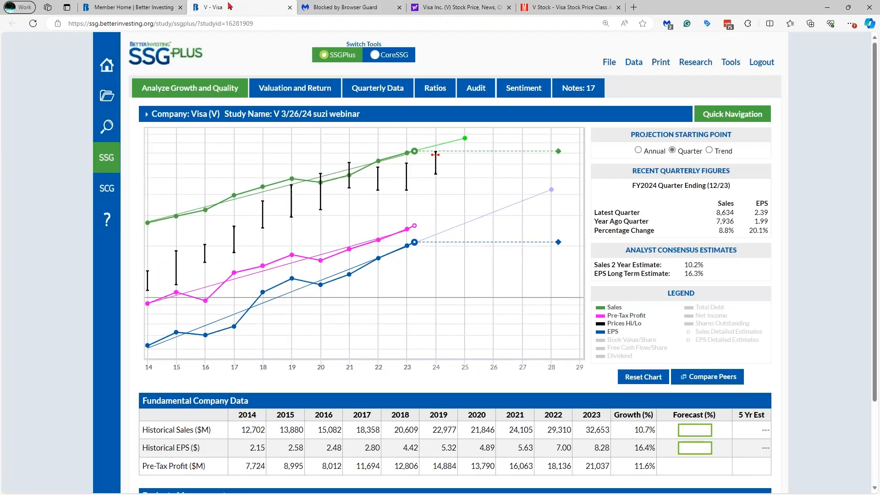
# Open the Yahoo Analyst Estimates for Visa, close the blocked ad page, and review the Revenue Estimate and sales growth rows
pyautogui.click(683, 62)
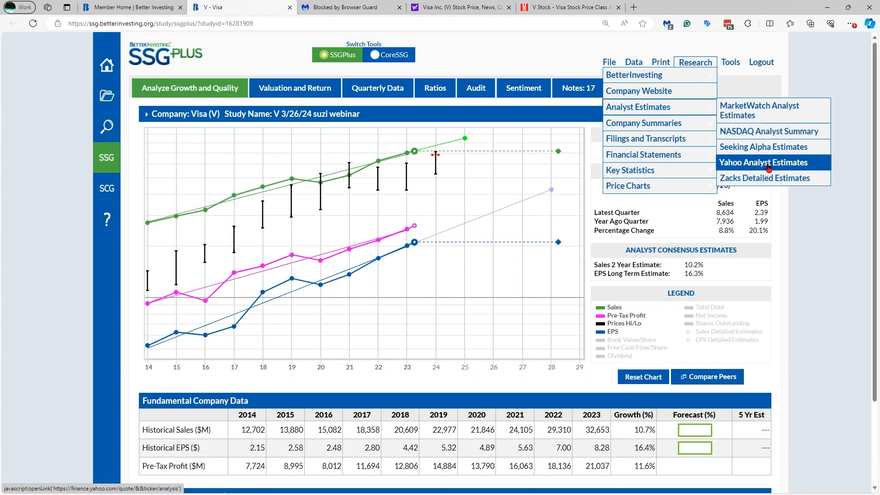
pyautogui.click(768, 164)
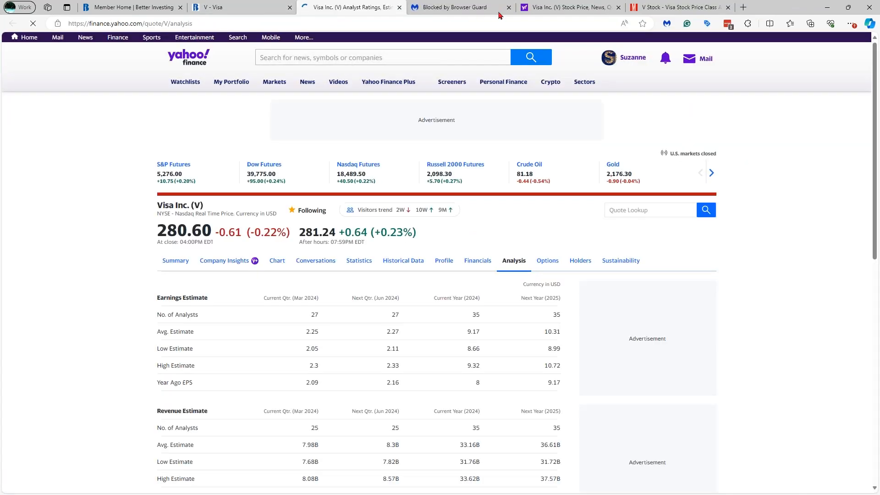
pyautogui.click(509, 7)
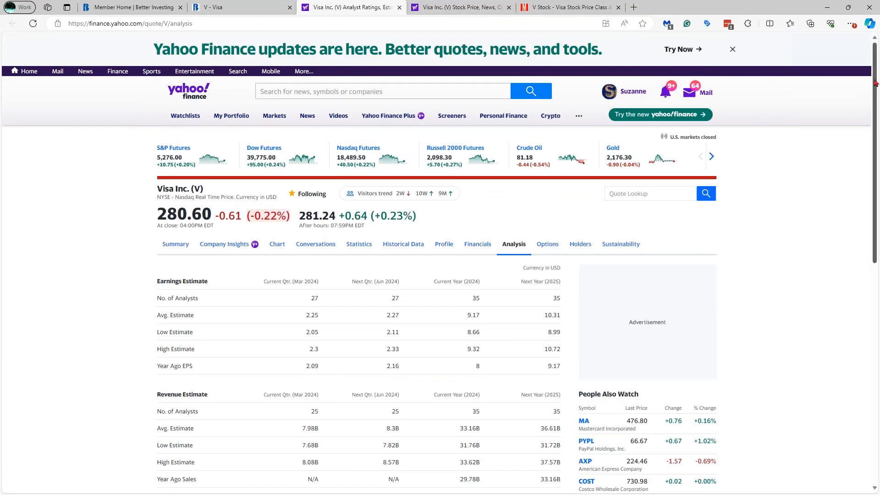
pyautogui.scroll(-5, 875, 82)
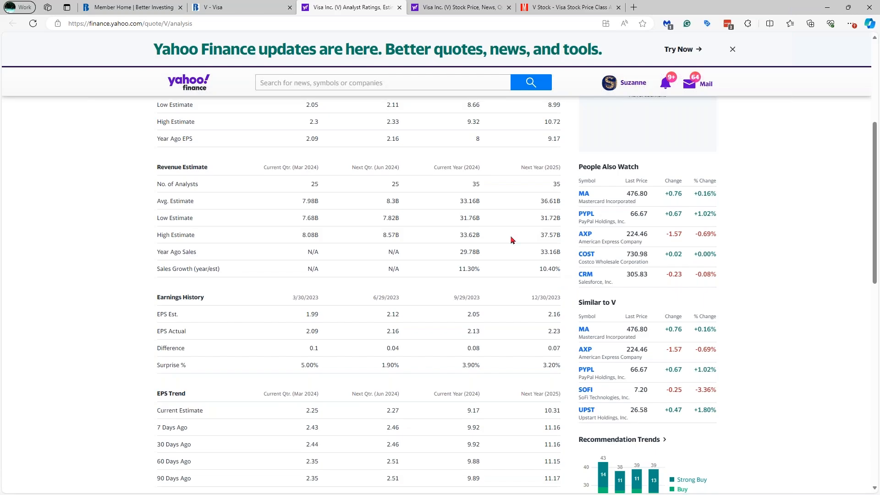
# Return to the SSGPlus study and set Visa's 5-year sales growth rate forecast to 9%
pyautogui.click(239, 11)
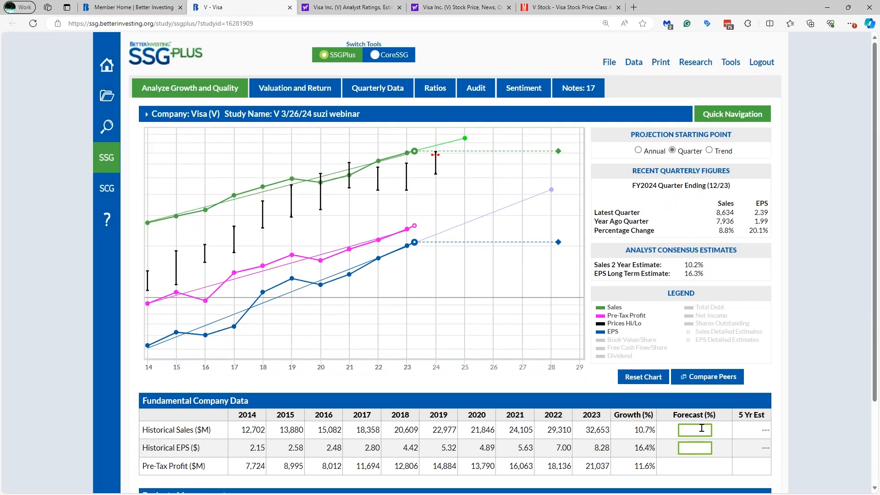
pyautogui.click(699, 428)
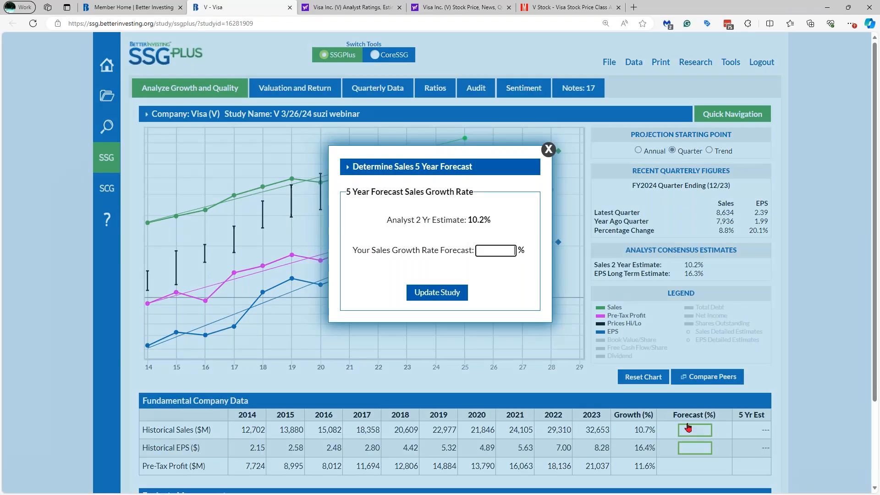
pyautogui.write('9')
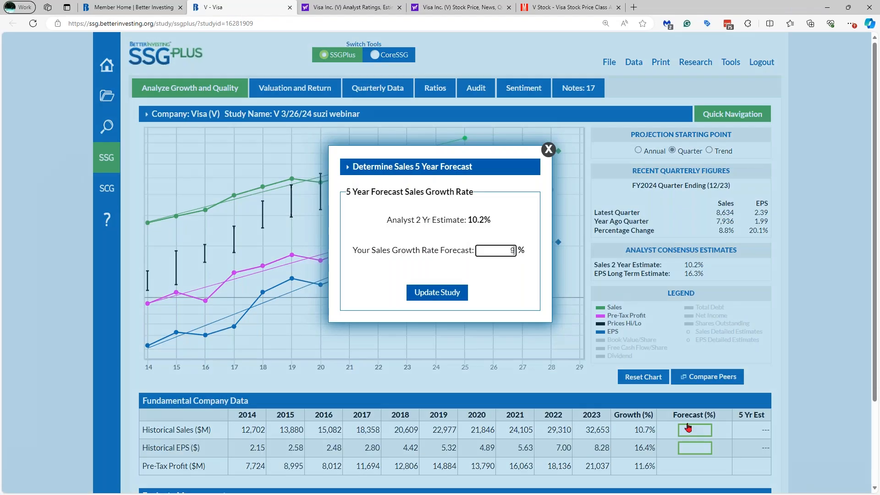
pyautogui.click(437, 294)
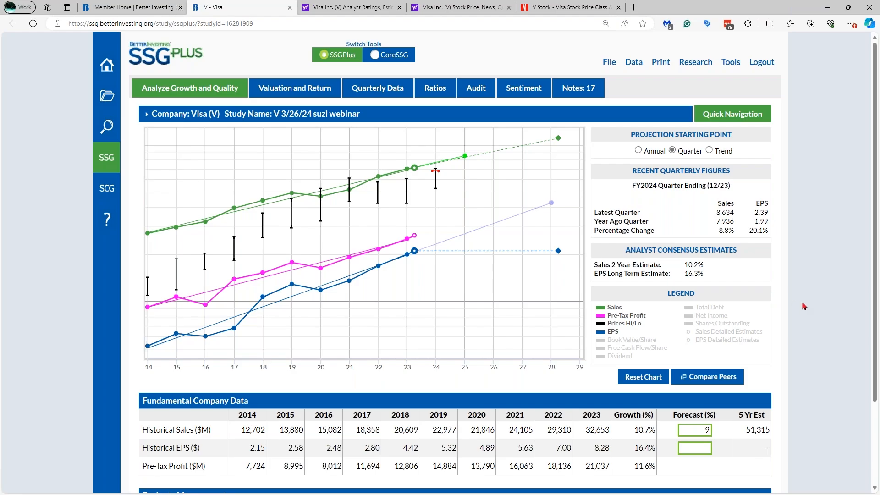
# Show only Sales in the Quarterly Growth Trend Graph, with the Sales Growth reference line and the Quarterly data type
pyautogui.click(381, 93)
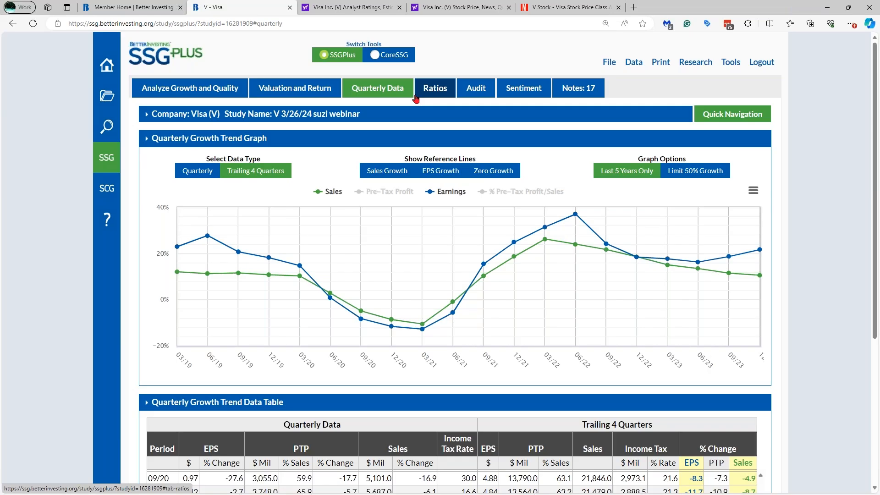
pyautogui.click(455, 194)
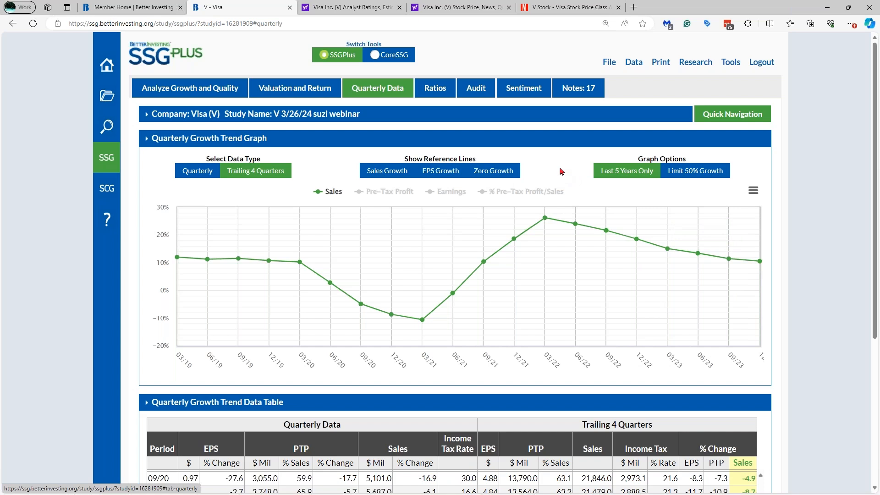
pyautogui.click(381, 174)
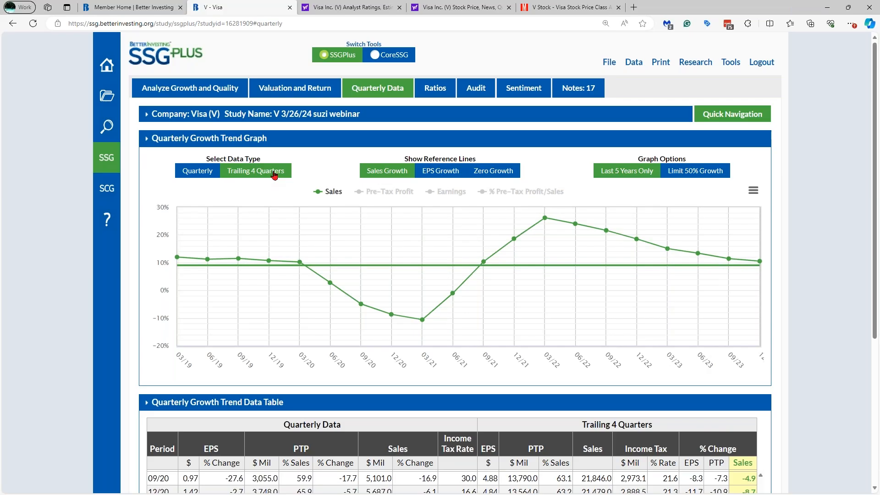
pyautogui.click(197, 173)
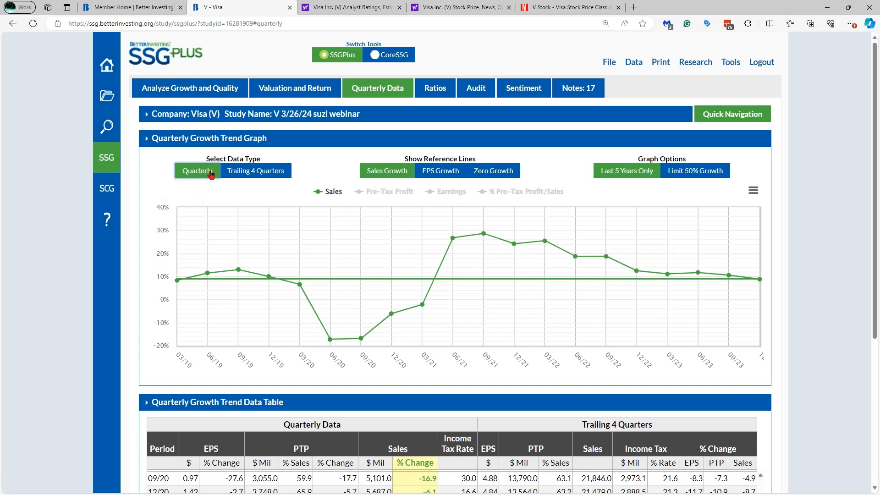
# Hide the Sales Growth reference line in the Quarterly Growth Trend Graph and inspect the sales growth point for quarter 12/23
pyautogui.moveTo(449, 231)
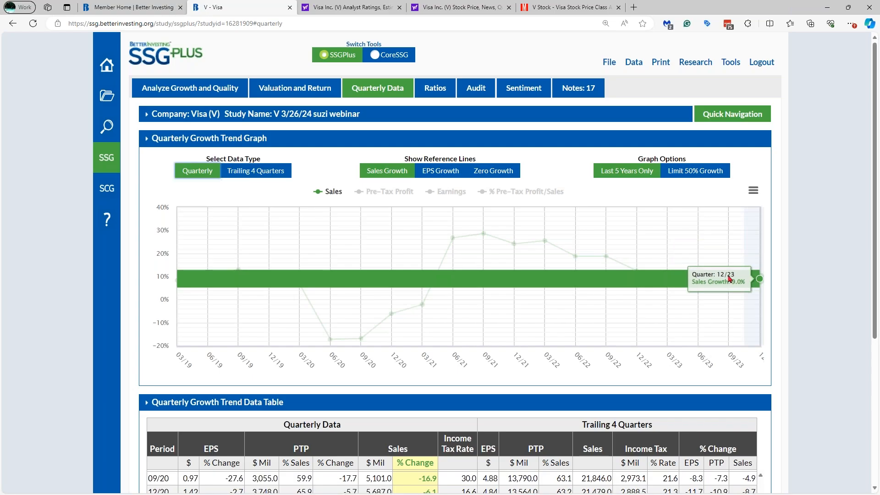
pyautogui.click(392, 175)
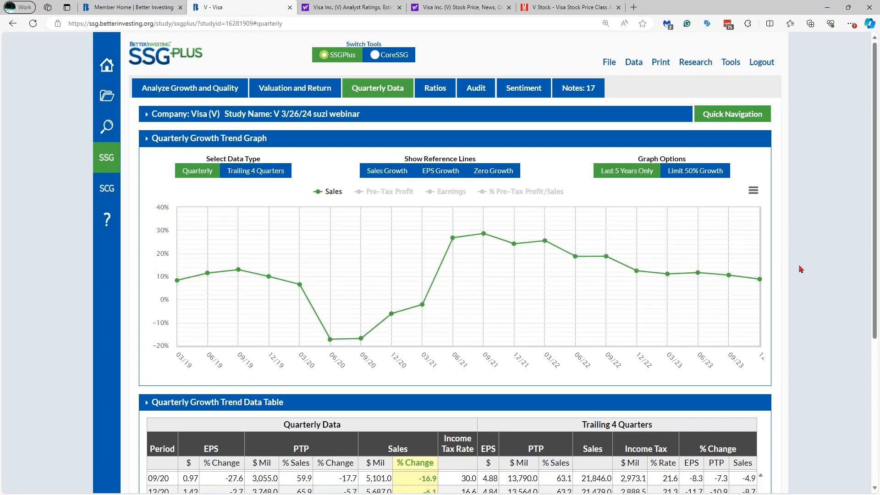
pyautogui.moveTo(761, 285)
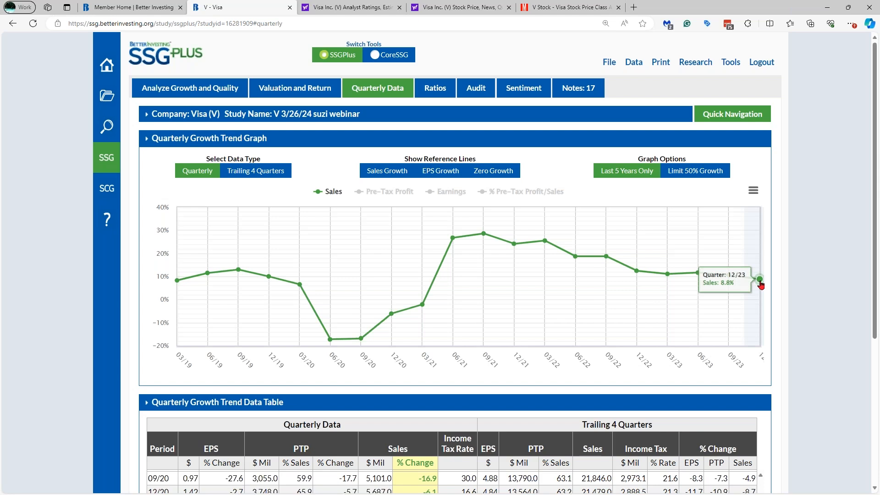
# Return to the Analyze Growth and Quality view and examine the latest quarter's percentage changes for sales and EPS
pyautogui.click(216, 90)
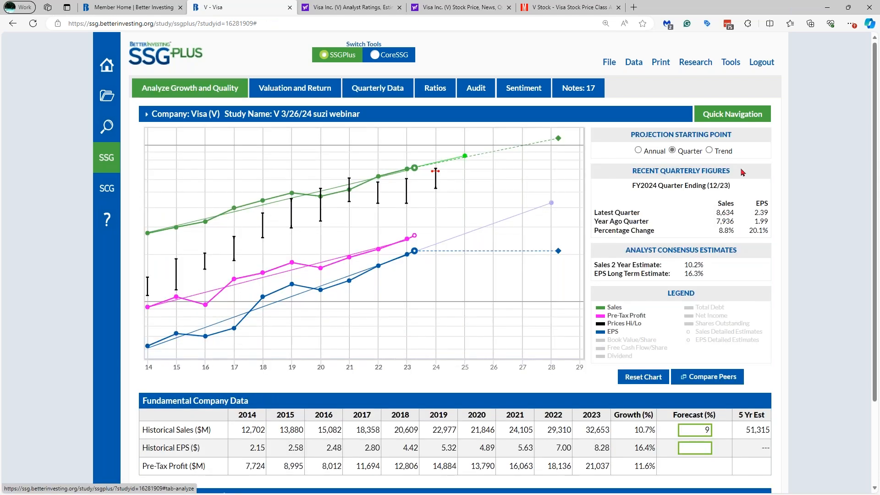
pyautogui.doubleClick(732, 230)
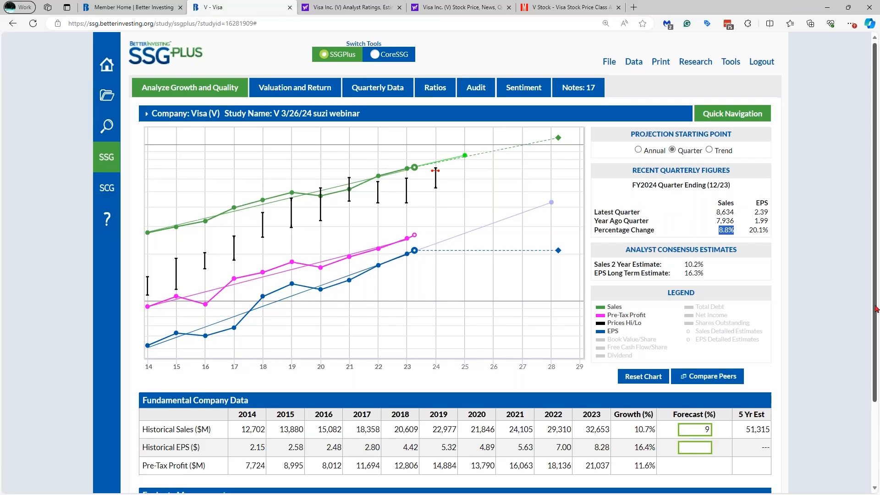
pyautogui.moveTo(875, 300); pyautogui.dragTo(875, 335)
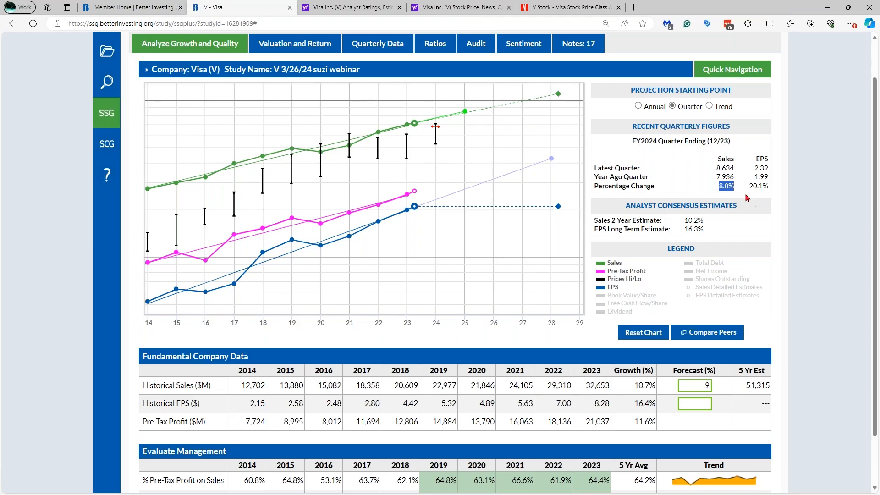
pyautogui.moveTo(774, 188); pyautogui.dragTo(749, 186)
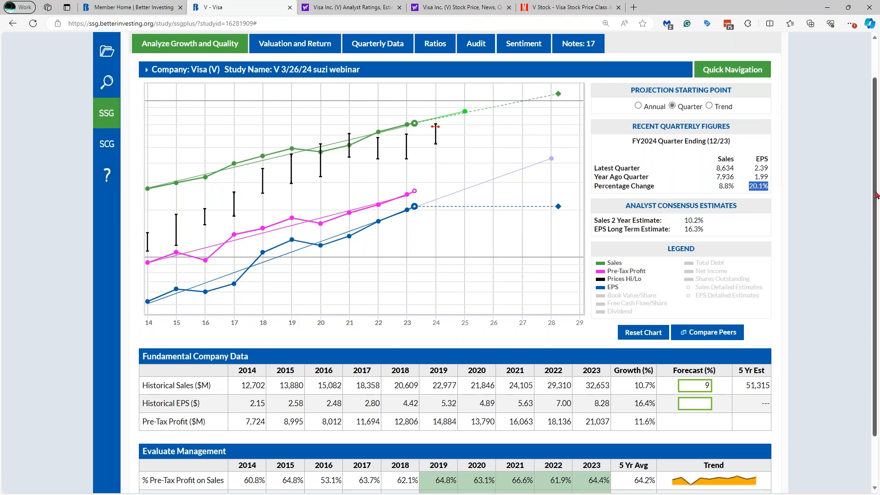
# Open the Yahoo Analyst Estimates for Visa from the study's research links
pyautogui.scroll(1, 876, 194)
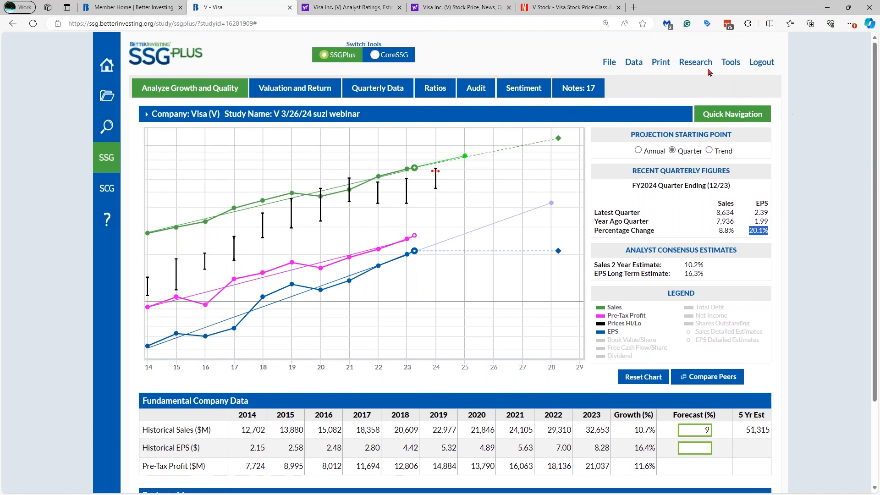
pyautogui.click(697, 64)
pyautogui.moveTo(692, 107)
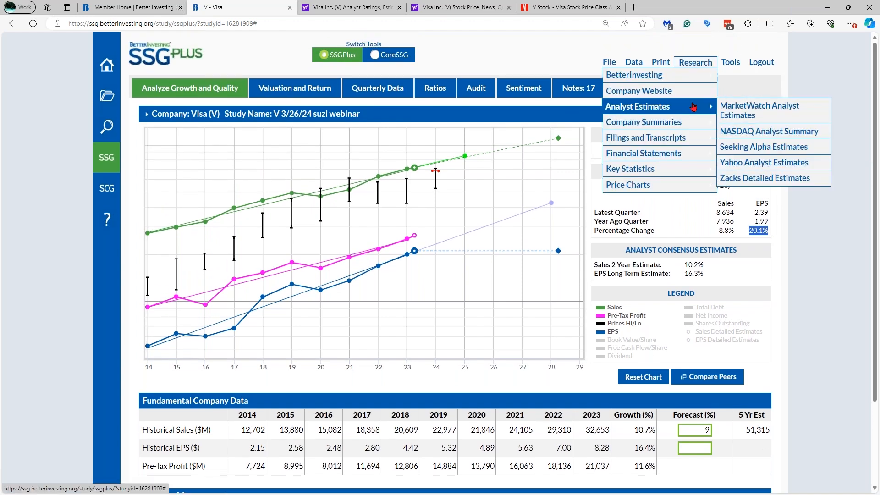
pyautogui.click(763, 162)
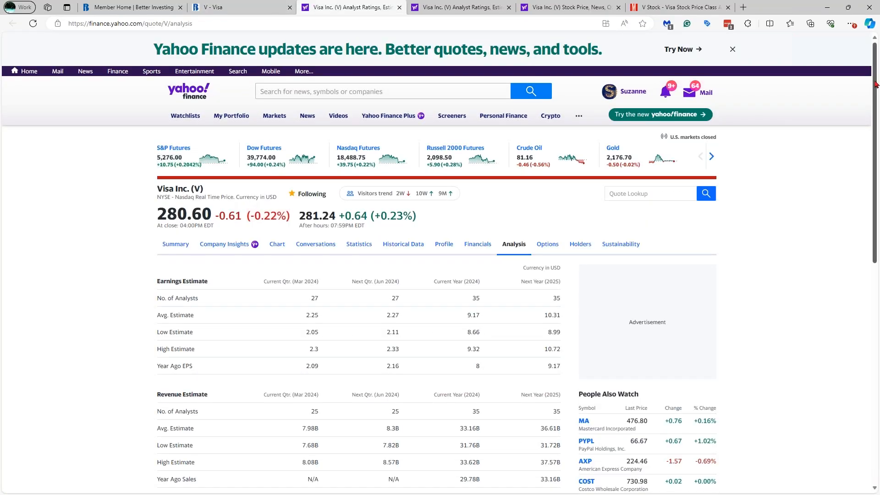
# Find the Growth Estimates table on the Yahoo analysis page and examine Visa's Next 5 Years (per annum) figure
pyautogui.scroll(-3, 875, 85)
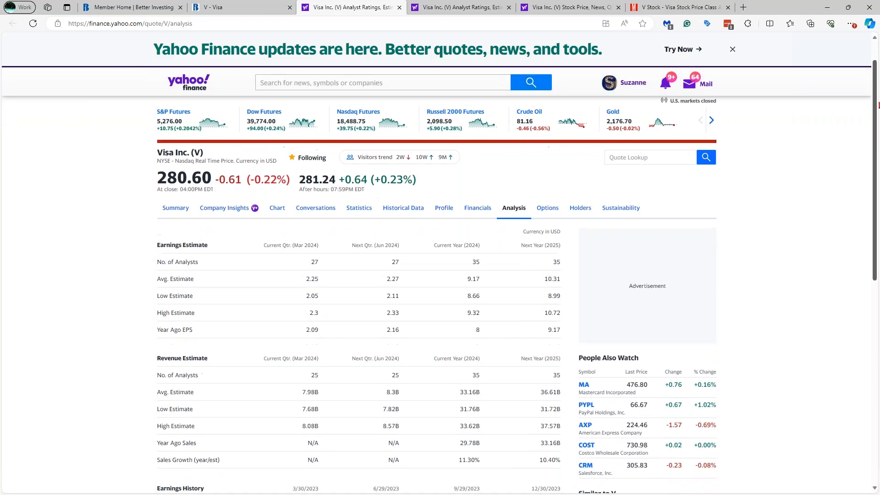
pyautogui.scroll(-7, 436, 275)
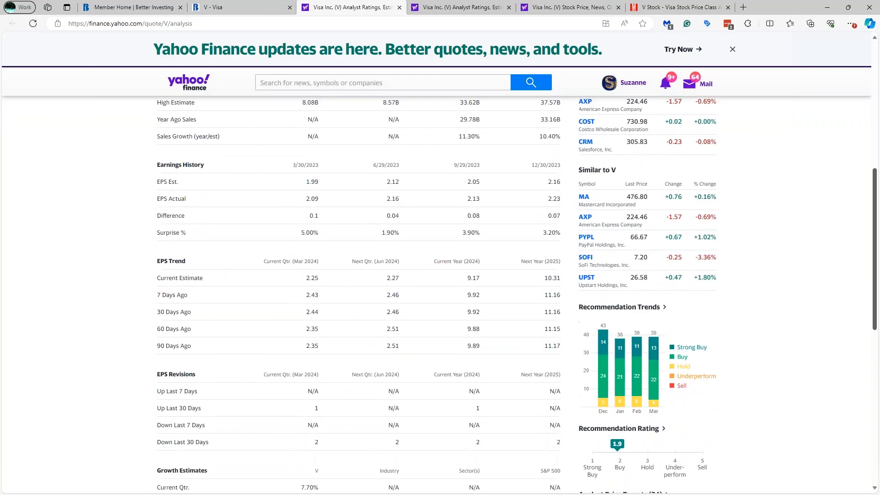
pyautogui.scroll(10, 437, 275)
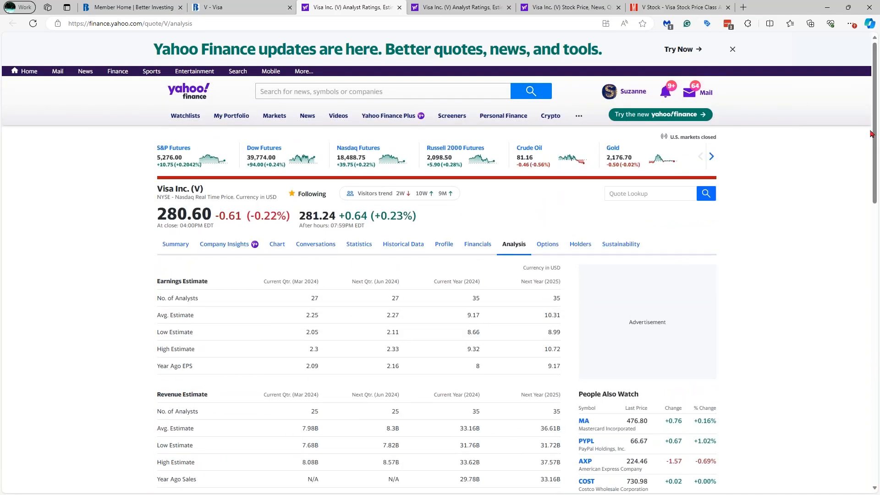
pyautogui.scroll(-2, 875, 137)
pyautogui.scroll(-12, 436, 294)
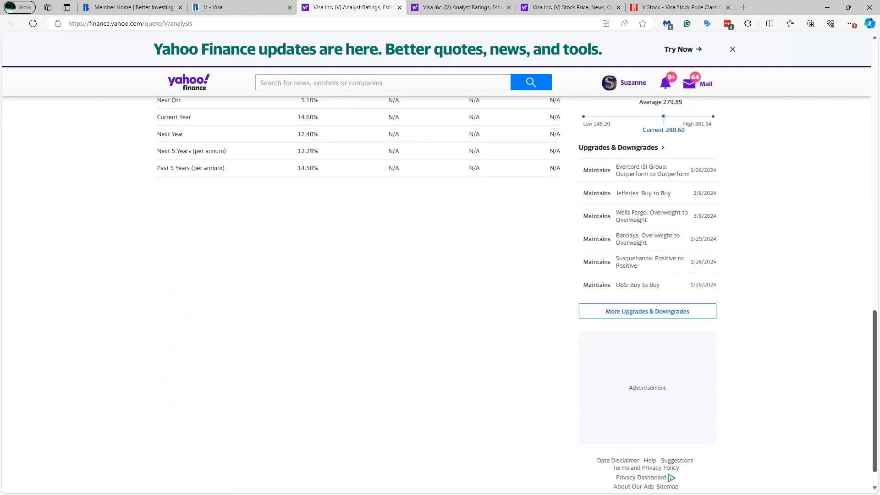
pyautogui.scroll(2, 436, 293)
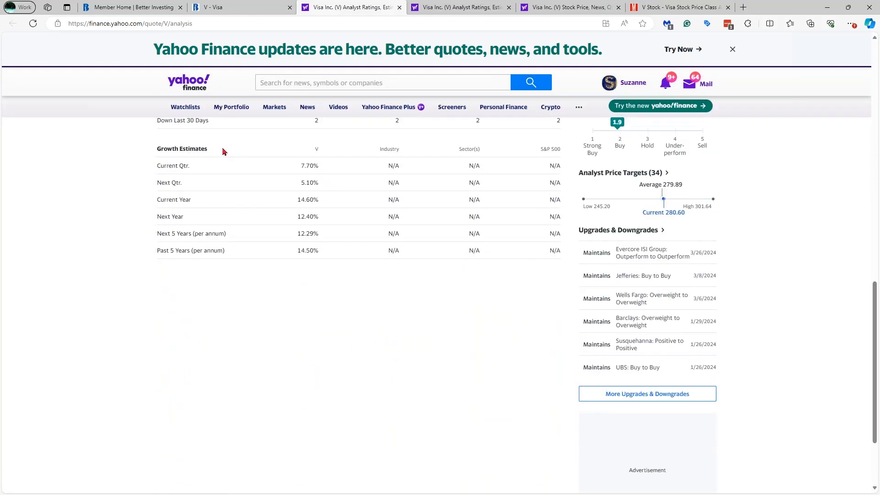
pyautogui.moveTo(221, 150); pyautogui.dragTo(154, 153)
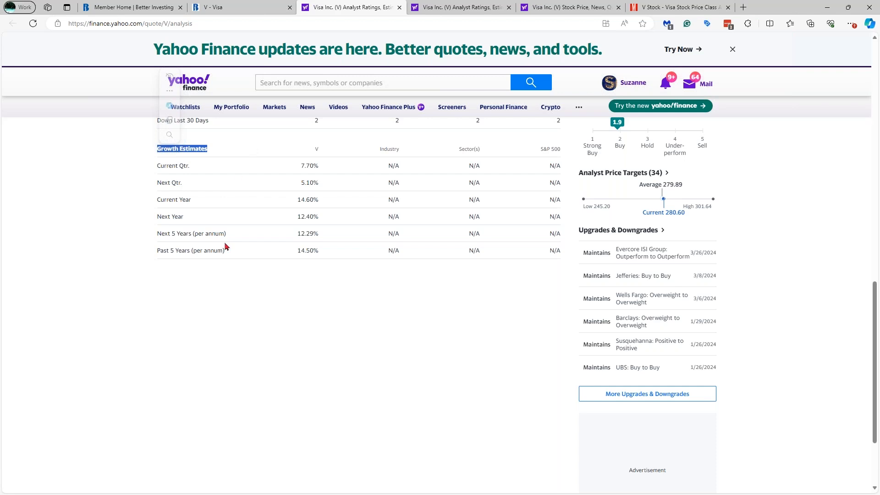
pyautogui.moveTo(230, 235); pyautogui.dragTo(159, 241)
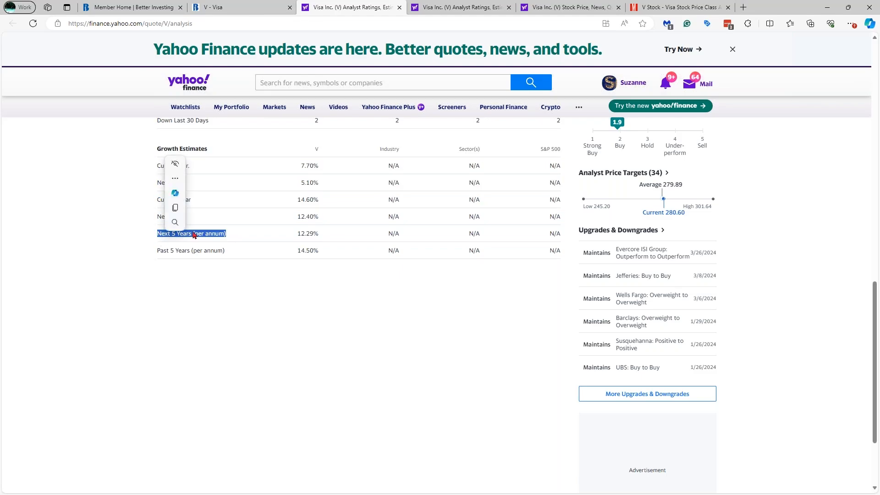
pyautogui.moveTo(322, 237); pyautogui.dragTo(296, 240)
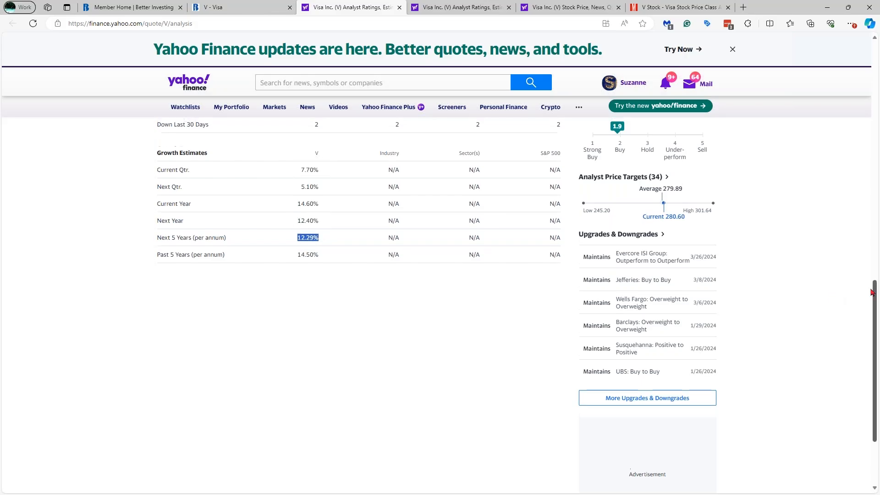
pyautogui.moveTo(877, 308); pyautogui.dragTo(851, 143)
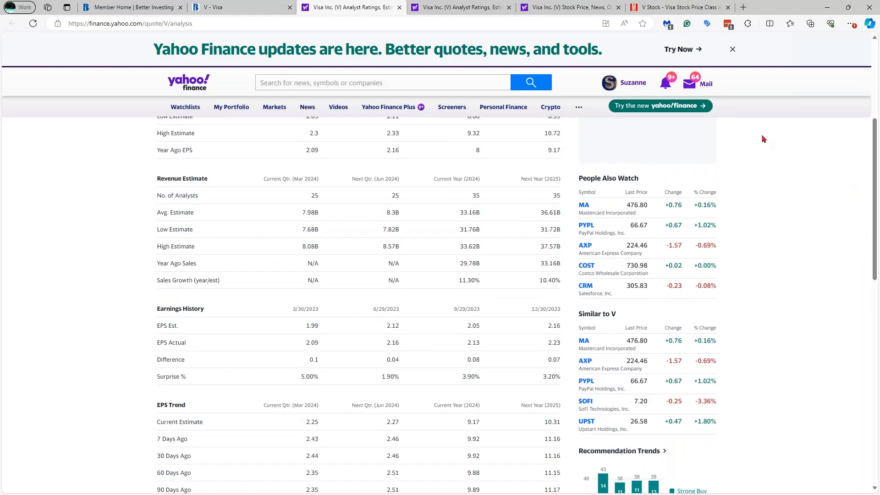
# Return to the study, open the Zacks Detailed Estimates for Visa, and examine the Next 5 Years row of the % EPS Growth Estimates
pyautogui.click(241, 10)
pyautogui.click(692, 62)
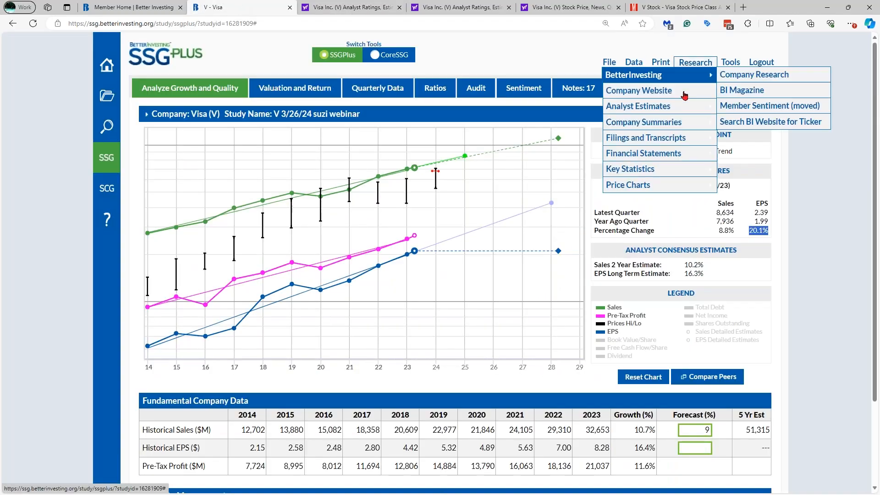
pyautogui.moveTo(685, 112)
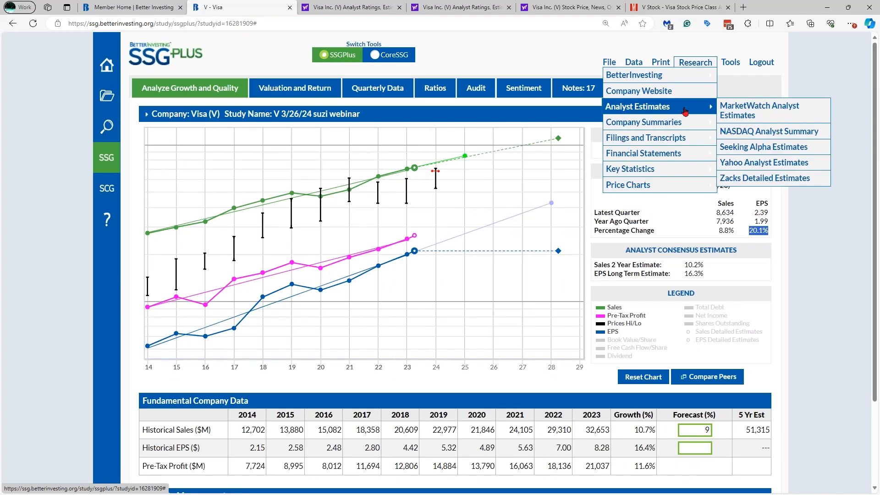
pyautogui.click(768, 180)
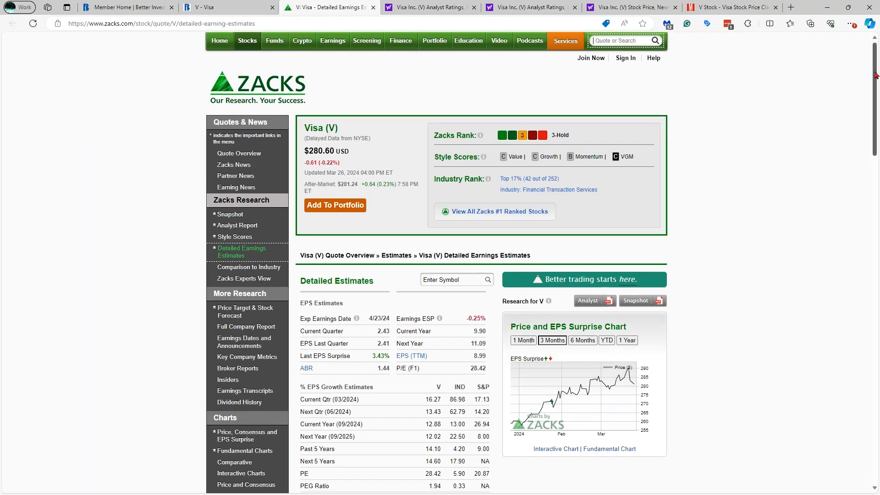
pyautogui.moveTo(875, 82); pyautogui.dragTo(875, 113)
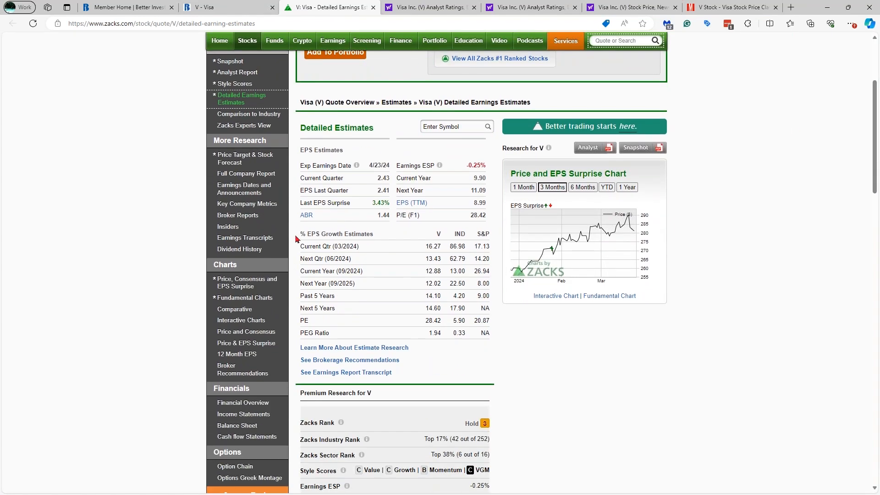
pyautogui.moveTo(374, 234); pyautogui.dragTo(299, 242)
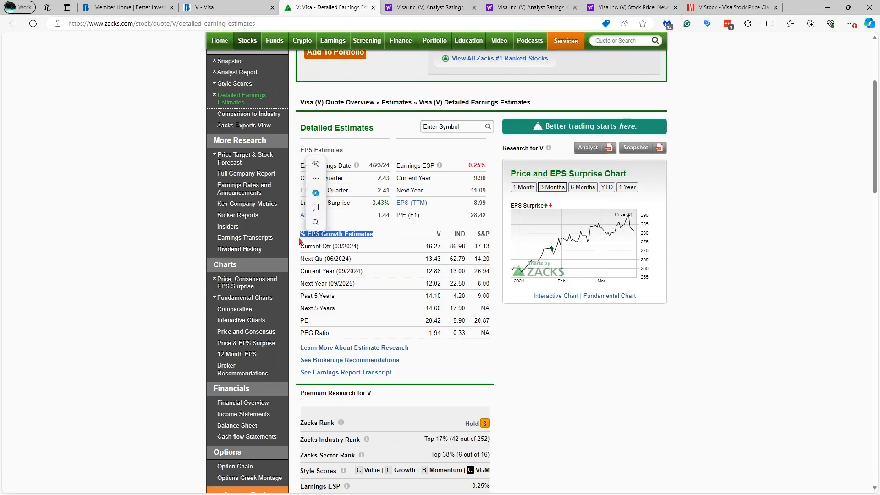
pyautogui.moveTo(344, 308); pyautogui.dragTo(297, 307)
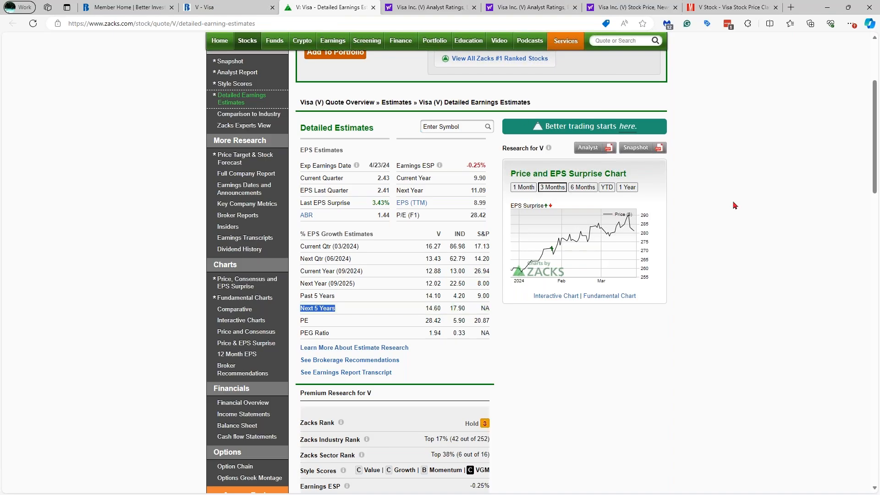
# Return to the SSGPlus study and open the 5-year forecast settings for Historical EPS
pyautogui.click(229, 12)
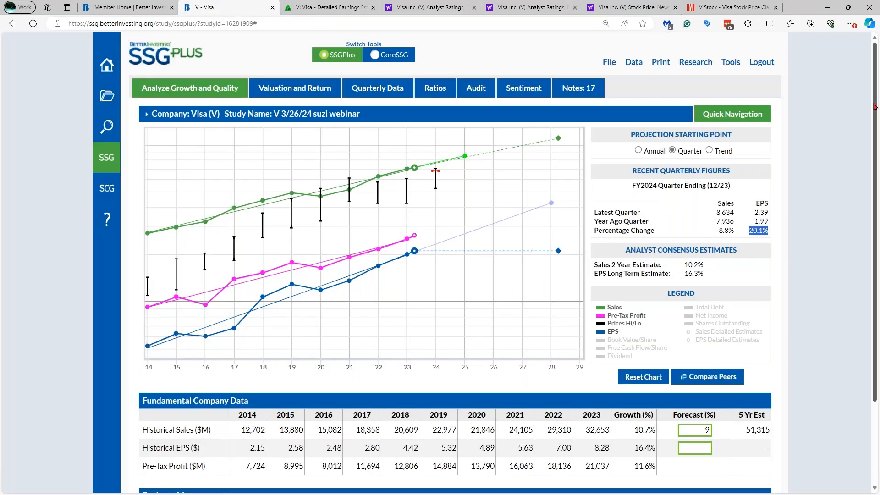
pyautogui.moveTo(874, 106); pyautogui.dragTo(876, 159)
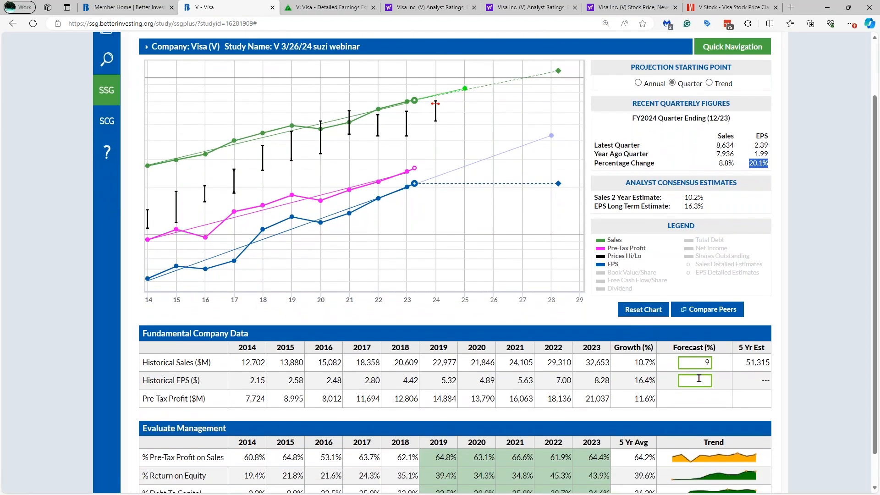
pyautogui.click(700, 379)
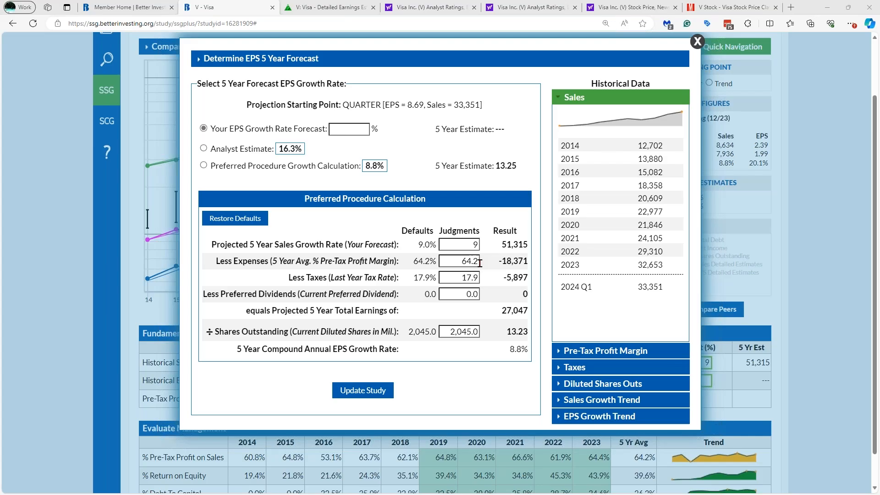
# Review the historical Pre-Tax Profit Margin and set the Less Expenses judgment in the Preferred Procedure Calculation to 65%
pyautogui.click(604, 351)
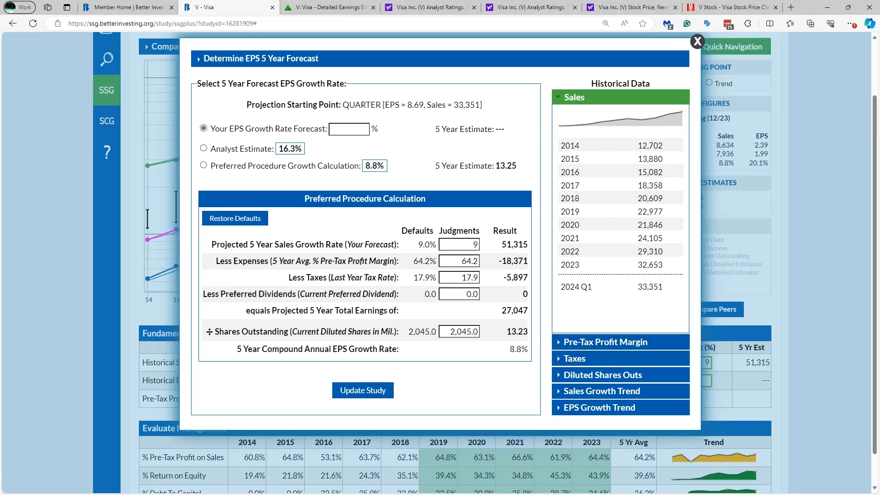
pyautogui.click(604, 343)
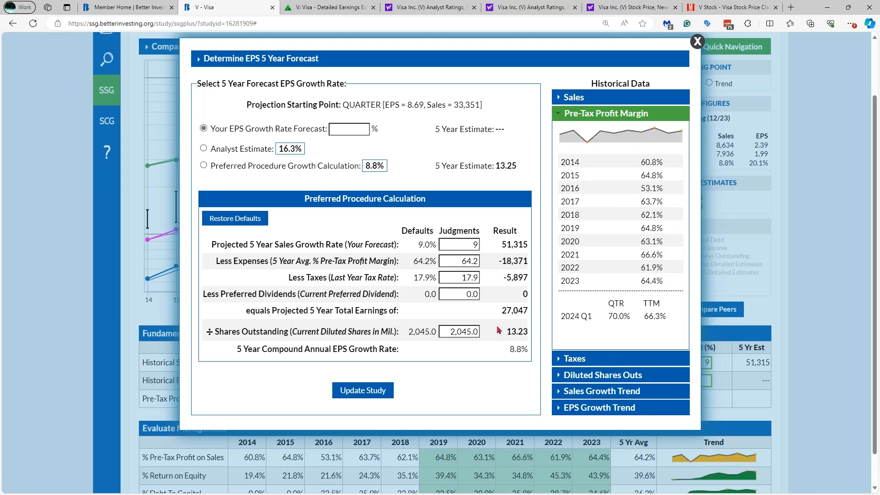
pyautogui.click(466, 260)
pyautogui.moveTo(465, 261); pyautogui.dragTo(478, 260)
pyautogui.write('65')
pyautogui.click(465, 277)
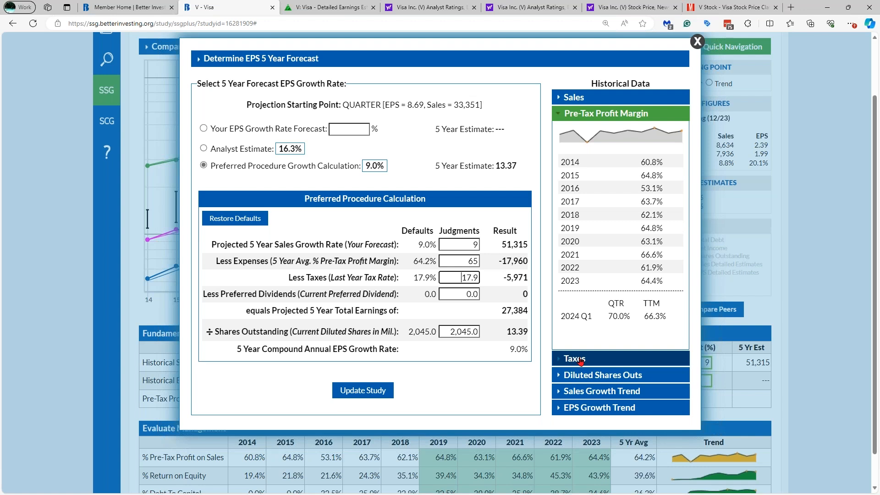
# Review the historical tax rates and set the Less Taxes judgment to 18%
pyautogui.click(580, 359)
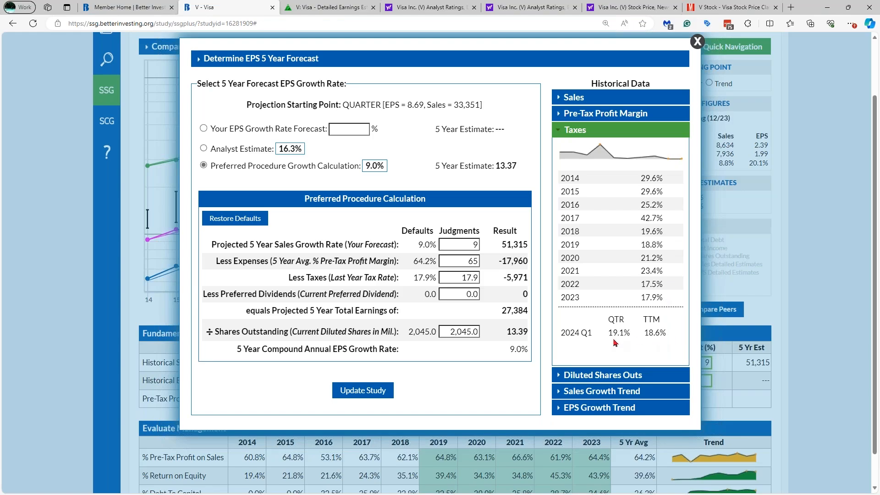
pyautogui.moveTo(456, 278); pyautogui.dragTo(479, 280)
pyautogui.write('18')
pyautogui.click(461, 292)
# Review the historical diluted shares outstanding and set the Shares Outstanding judgment to 1960 million
pyautogui.click(607, 375)
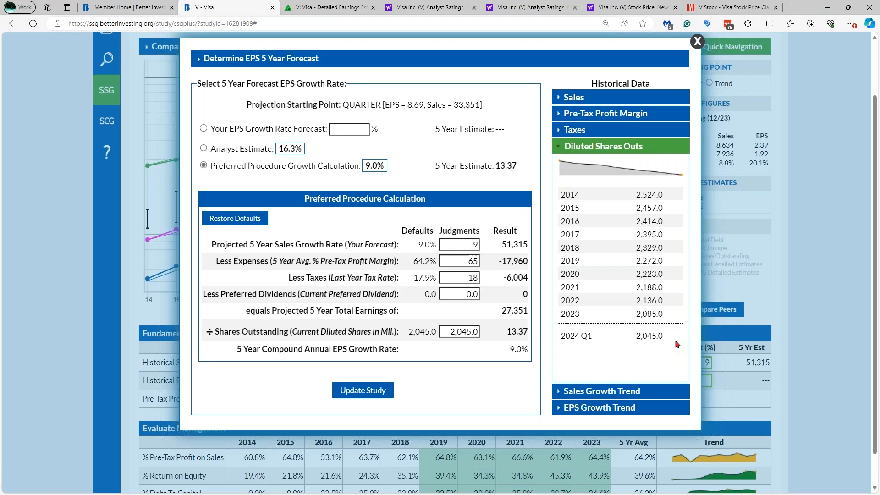
pyautogui.click(447, 331)
pyautogui.moveTo(448, 331); pyautogui.dragTo(486, 332)
pyautogui.write('1960')
pyautogui.click(479, 351)
# Choose your own EPS growth rate forecast, set it to 10%, and update the study
pyautogui.click(203, 129)
pyautogui.click(357, 127)
pyautogui.write('10')
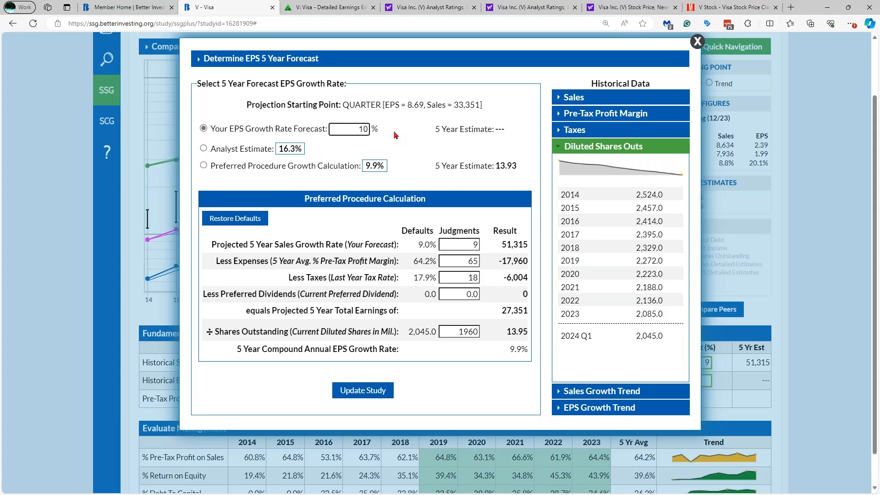
pyautogui.doubleClick(360, 130)
pyautogui.click(416, 140)
pyautogui.click(375, 394)
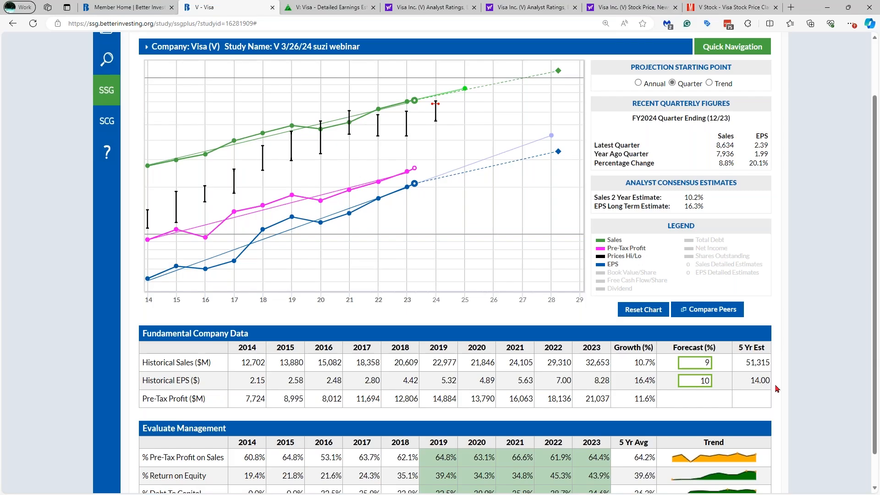
# Compare the 5-year EPS projections from the Annual and Quarter projection starting points, ending on Quarter
pyautogui.moveTo(421, 197)
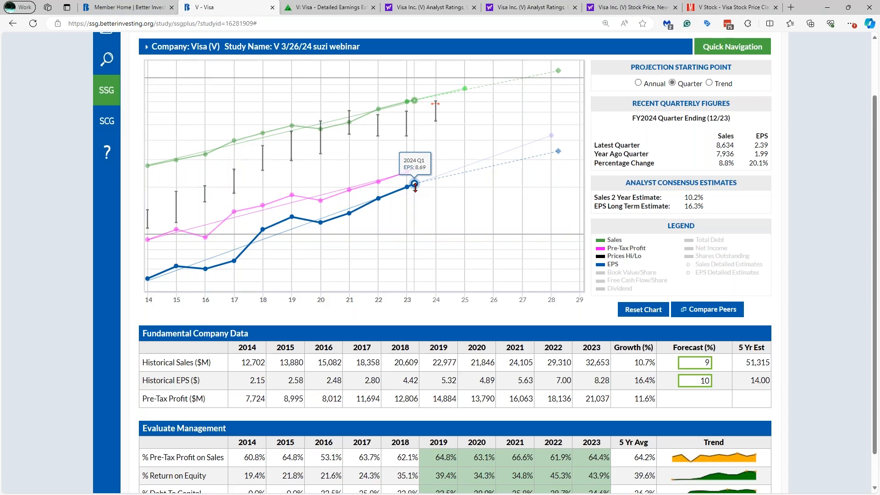
pyautogui.moveTo(414, 168)
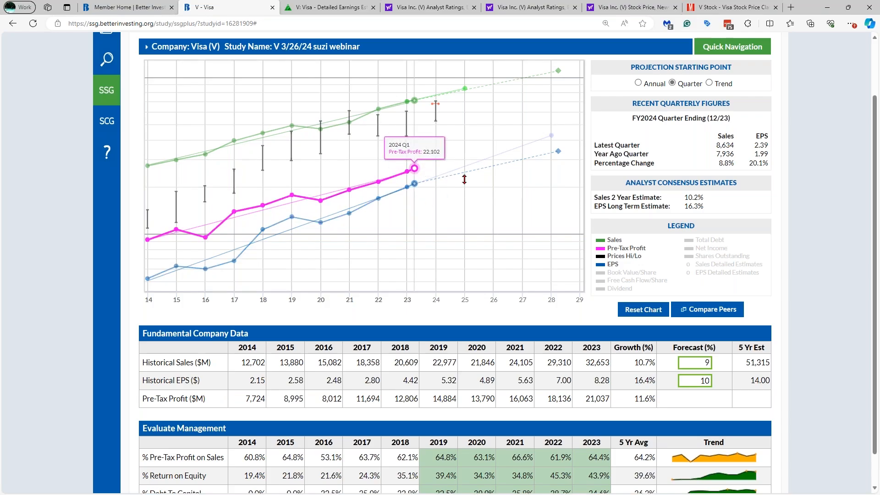
pyautogui.moveTo(551, 136)
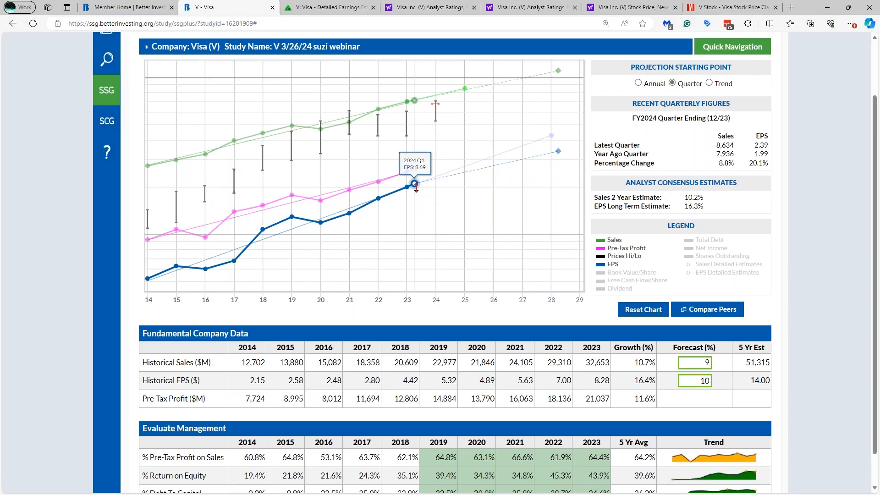
pyautogui.click(638, 83)
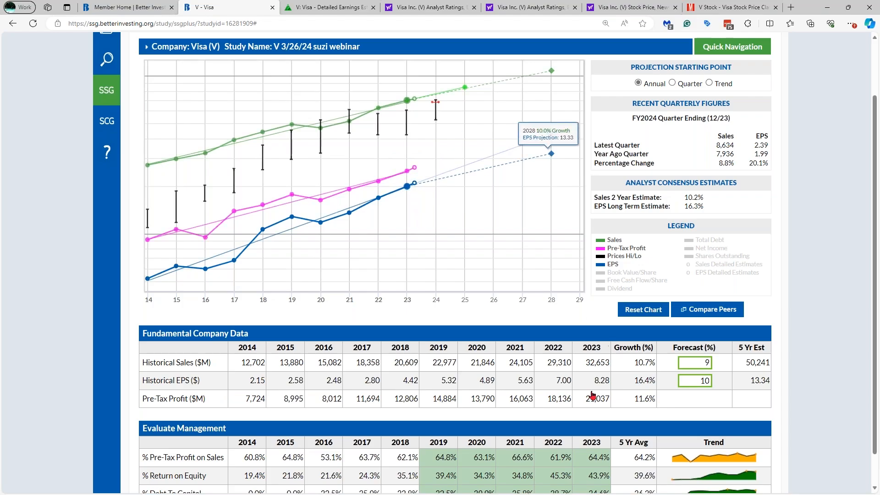
pyautogui.moveTo(592, 381); pyautogui.dragTo(614, 385)
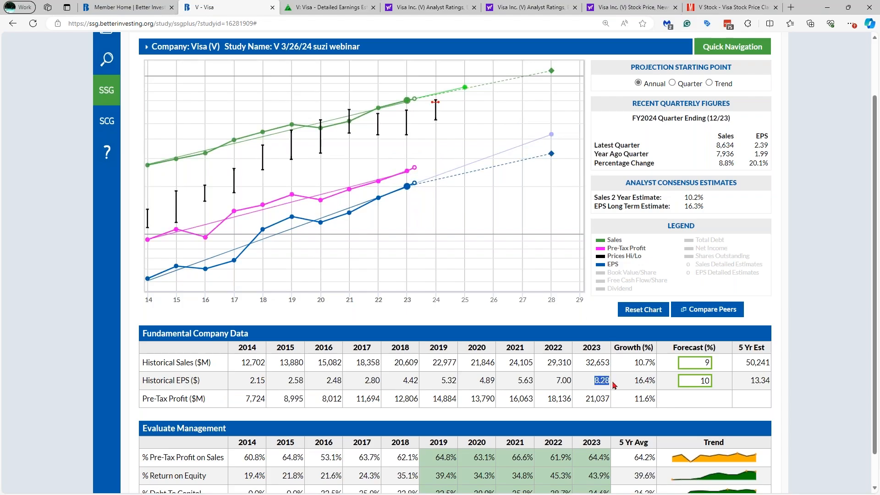
pyautogui.moveTo(512, 183)
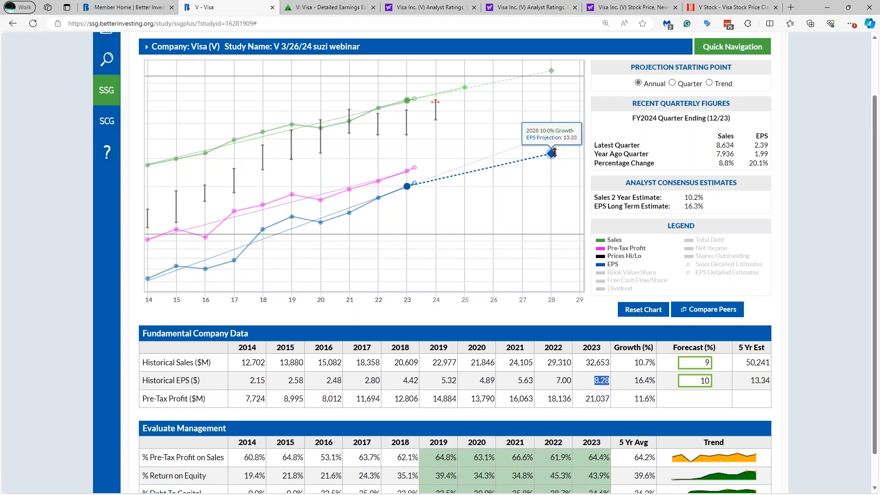
pyautogui.moveTo(749, 380); pyautogui.dragTo(771, 383)
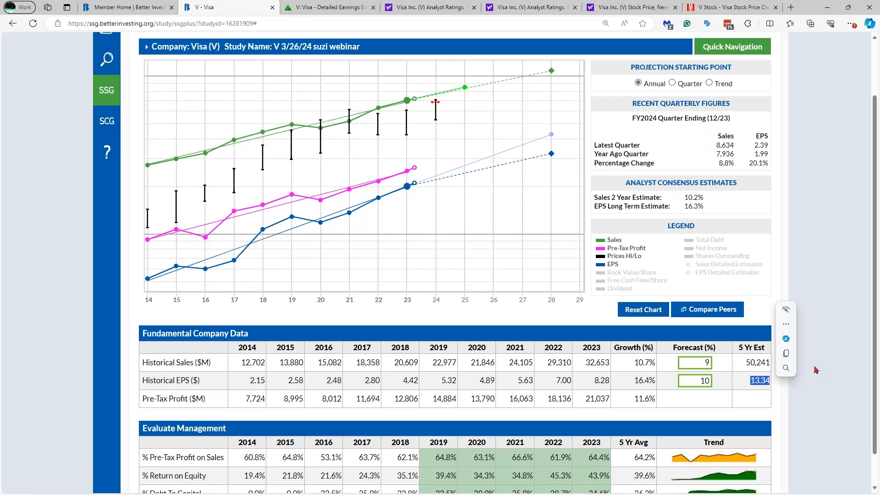
pyautogui.click(672, 83)
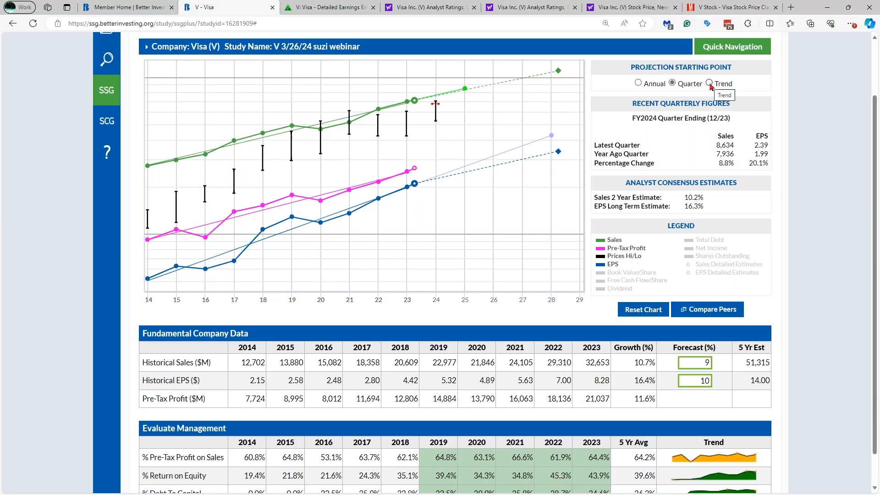
pyautogui.moveTo(410, 105)
# Keep Quarter as the default Projection Start Point for new studies and save the preferences
pyautogui.moveTo(876, 139); pyautogui.dragTo(875, 83)
pyautogui.click(731, 63)
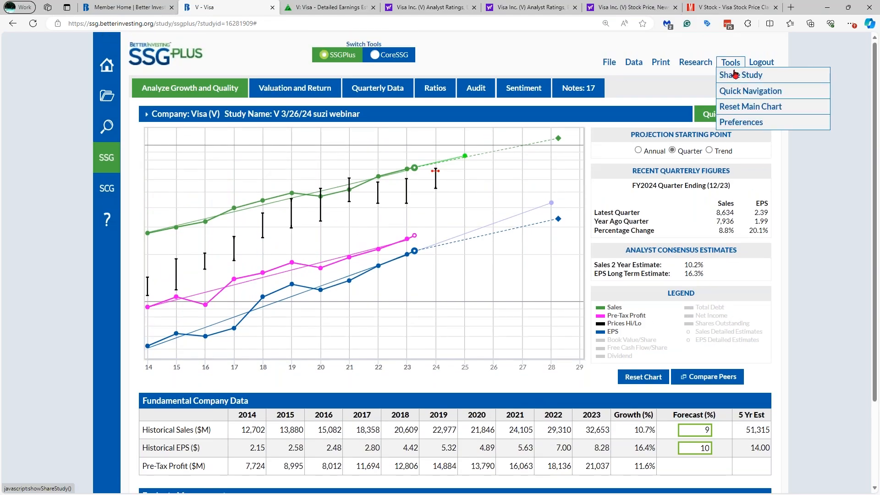
pyautogui.click(749, 123)
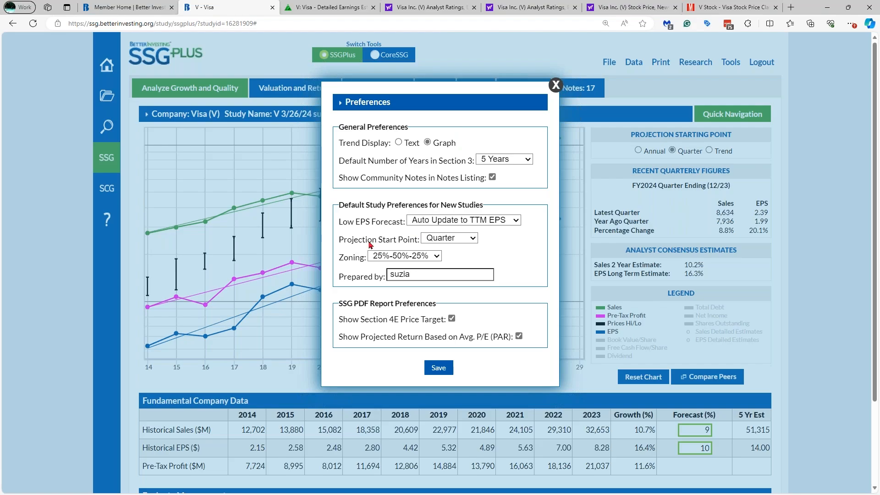
pyautogui.click(435, 242)
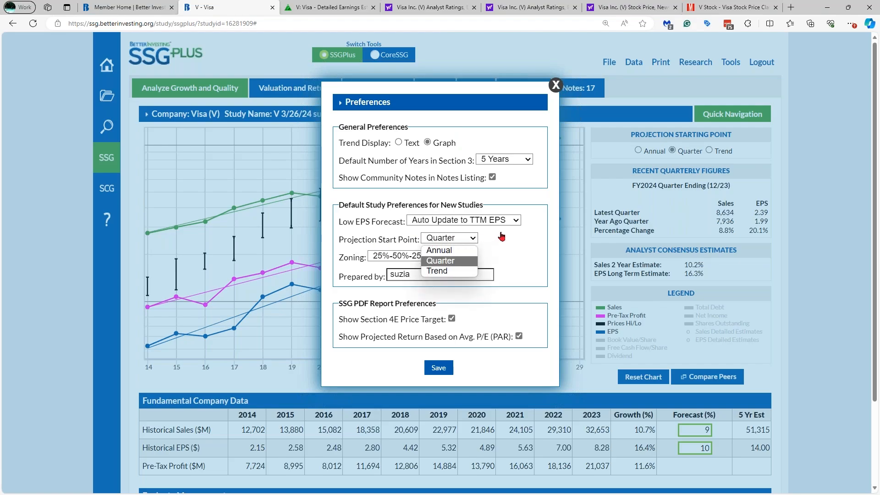
pyautogui.click(451, 260)
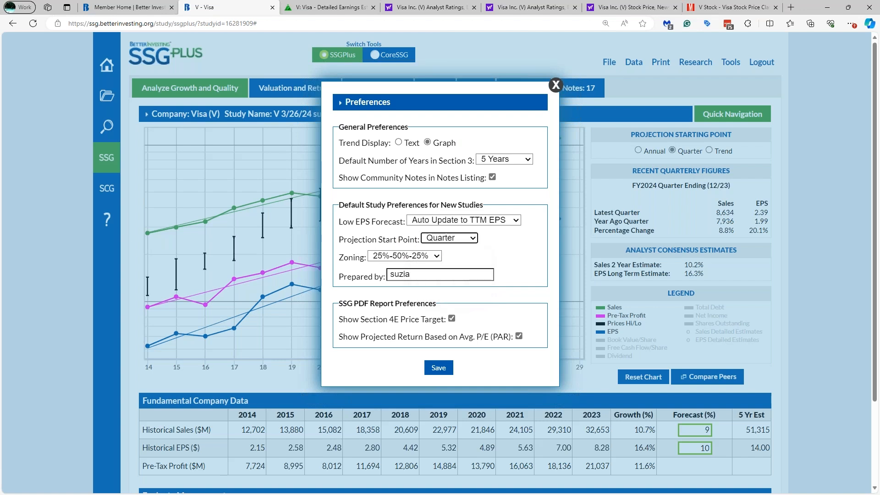
pyautogui.click(445, 370)
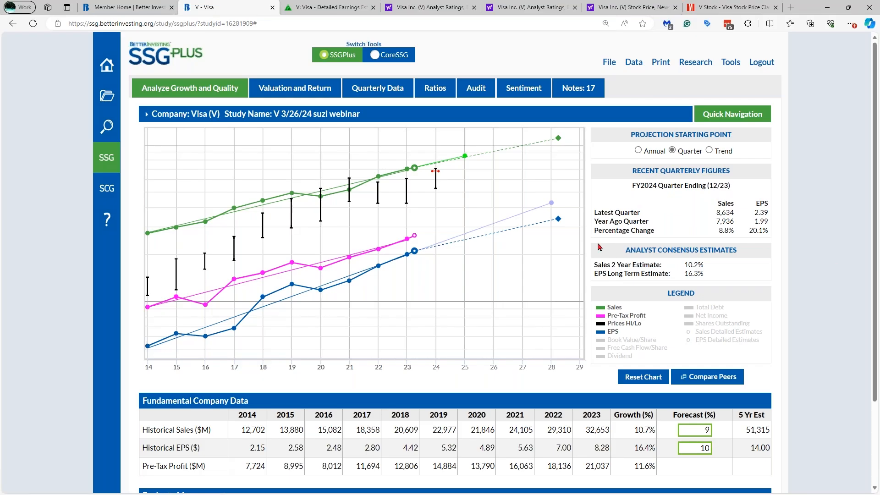
# Check the end point of the EPS projection line with Annual and return the starting point to Quarter
pyautogui.moveTo(558, 244)
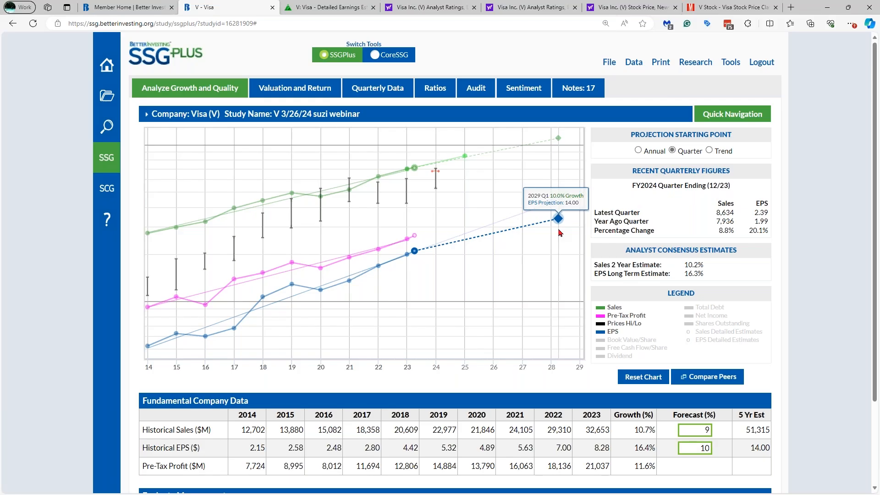
pyautogui.click(639, 152)
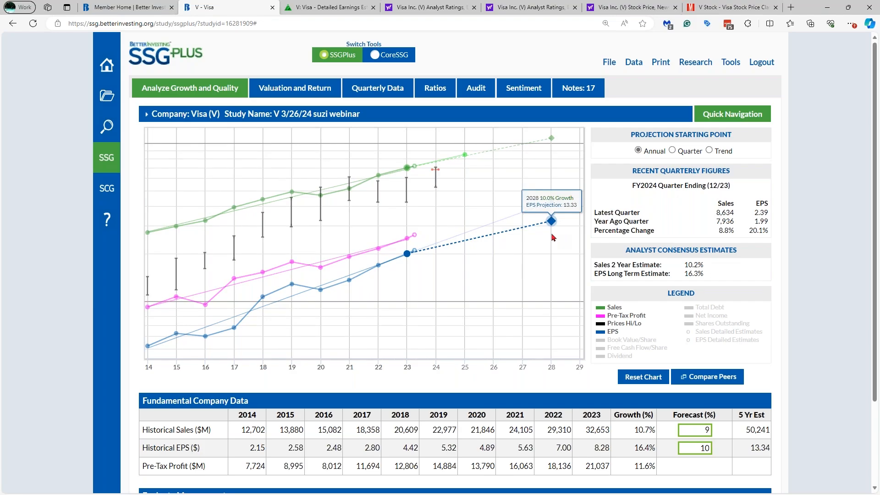
pyautogui.click(672, 151)
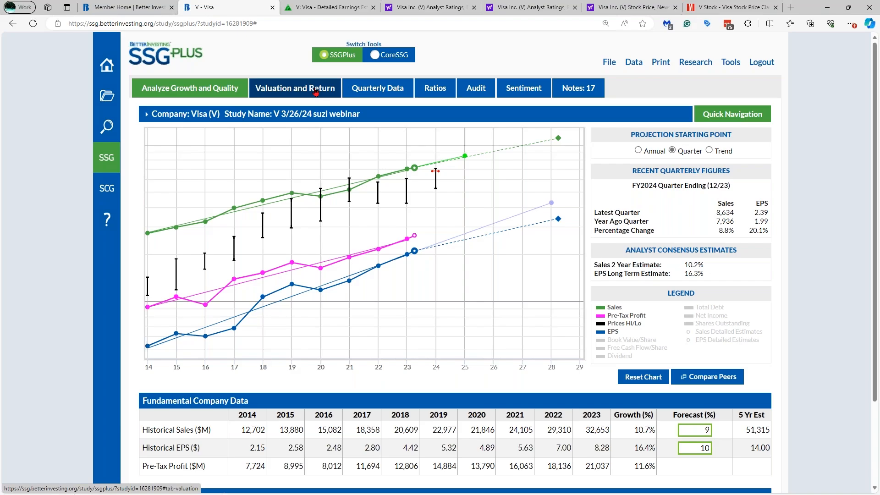
# Open Valuation and Return and examine the price earnings history over 10 years, returning it to 5 years
pyautogui.click(281, 95)
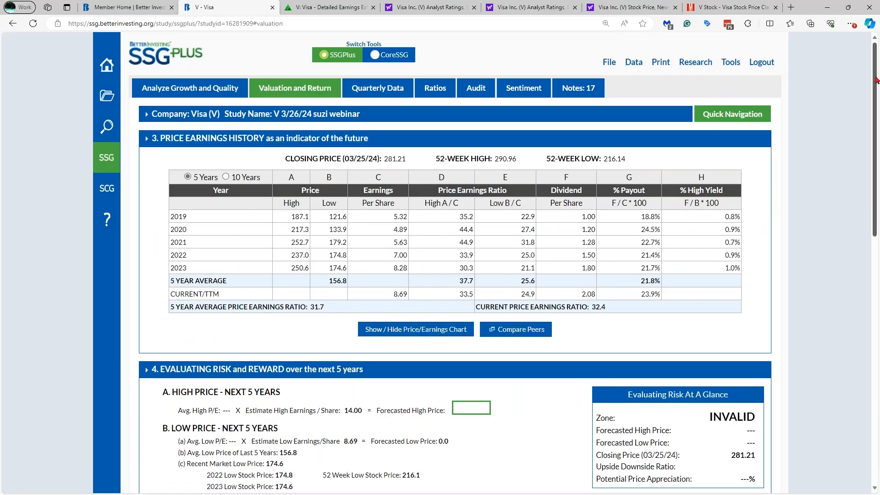
pyautogui.moveTo(875, 80)
pyautogui.mouseDown()
pyautogui.moveTo(875, 307)
pyautogui.moveTo(875, 81)
pyautogui.mouseUp()
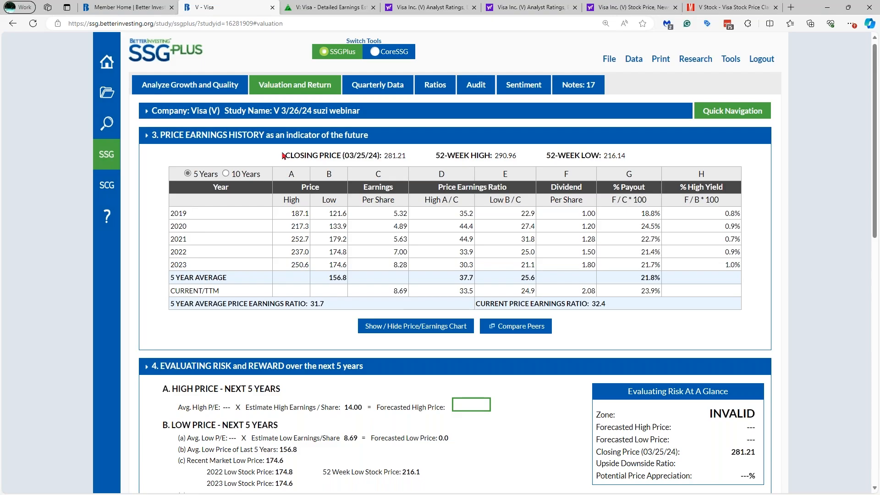
pyautogui.click(225, 174)
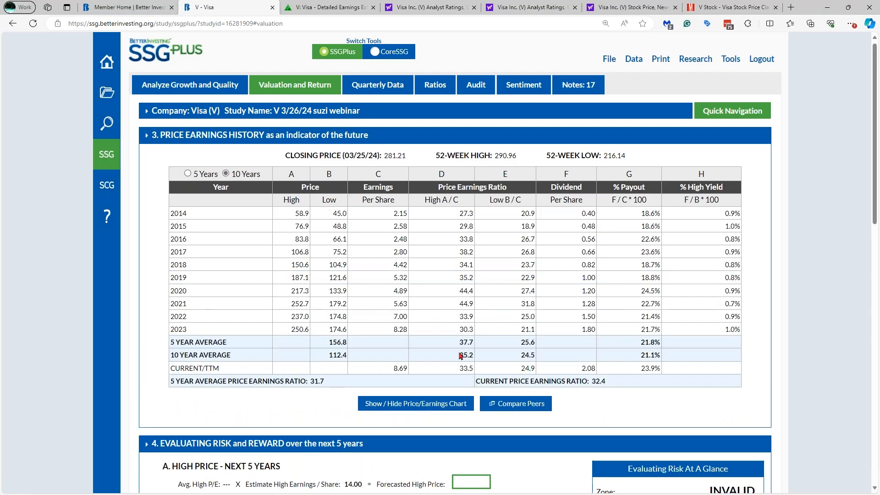
pyautogui.click(187, 174)
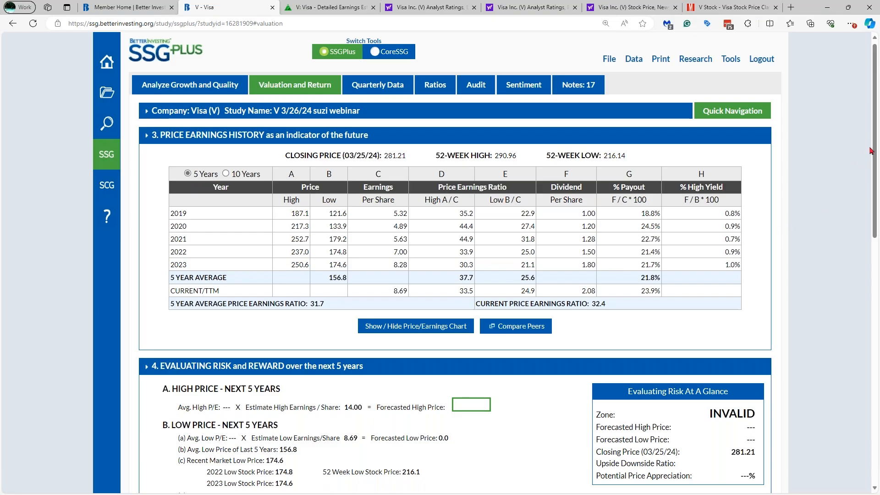
# Try excluding the 2019 high P/E as an outlier and restore it to the price earnings history
pyautogui.moveTo(876, 142); pyautogui.dragTo(870, 208)
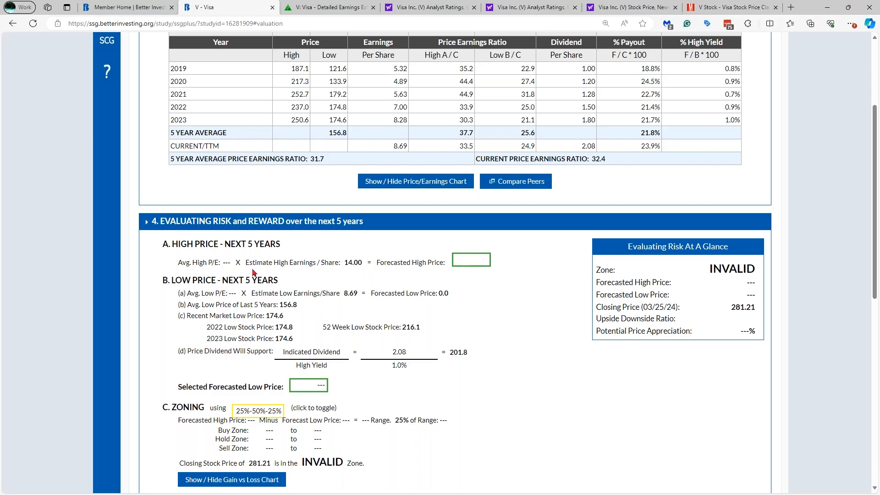
pyautogui.click(466, 261)
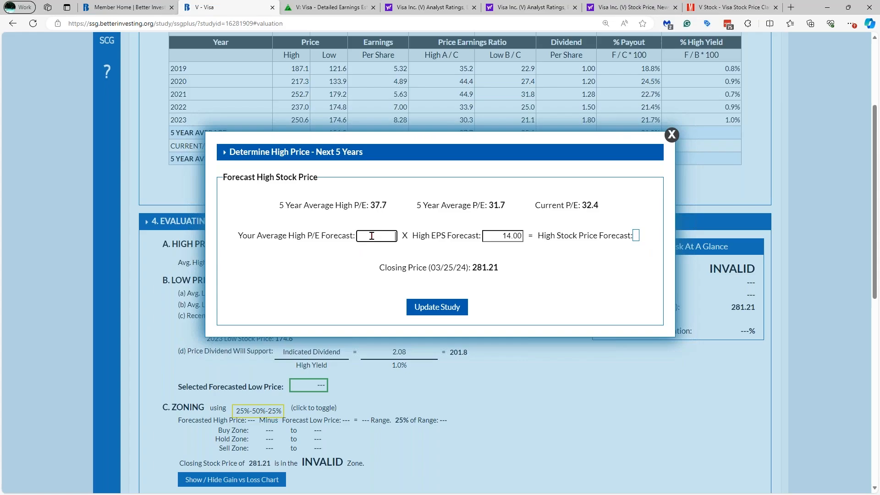
pyautogui.click(672, 135)
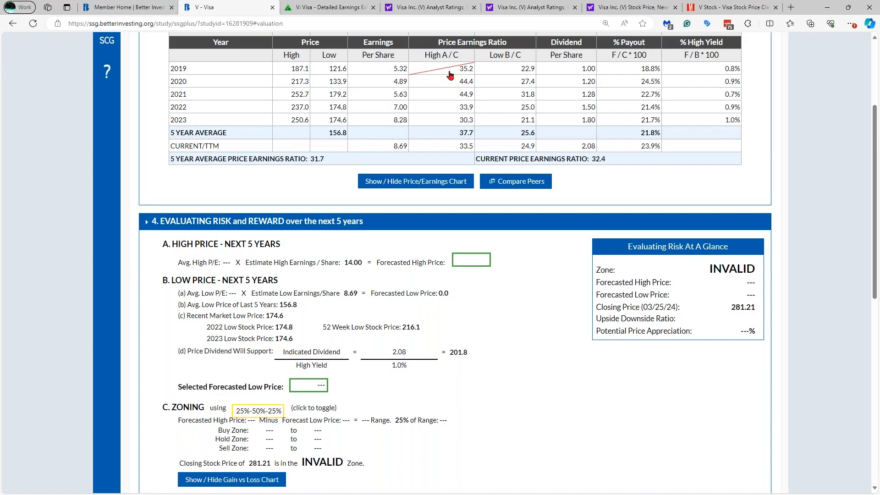
pyautogui.click(447, 69)
pyautogui.click(444, 70)
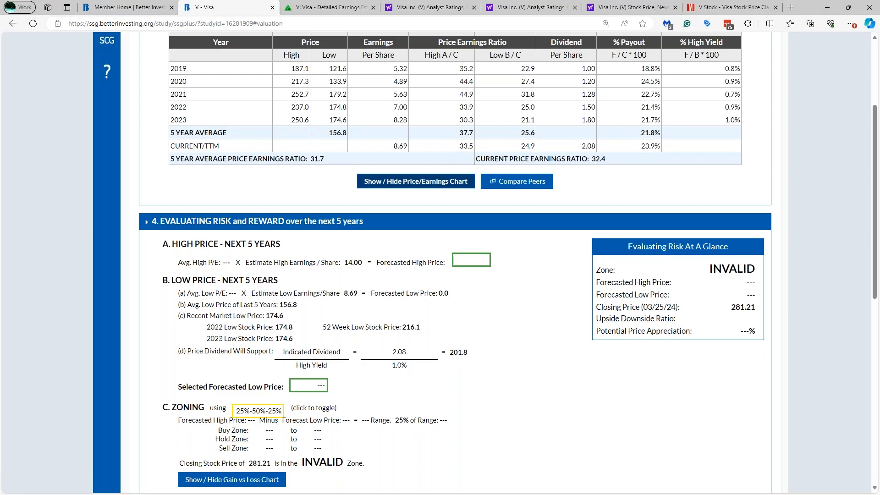
# Set the average high P/E forecast for the next 5 years to 34 and update the study
pyautogui.click(477, 262)
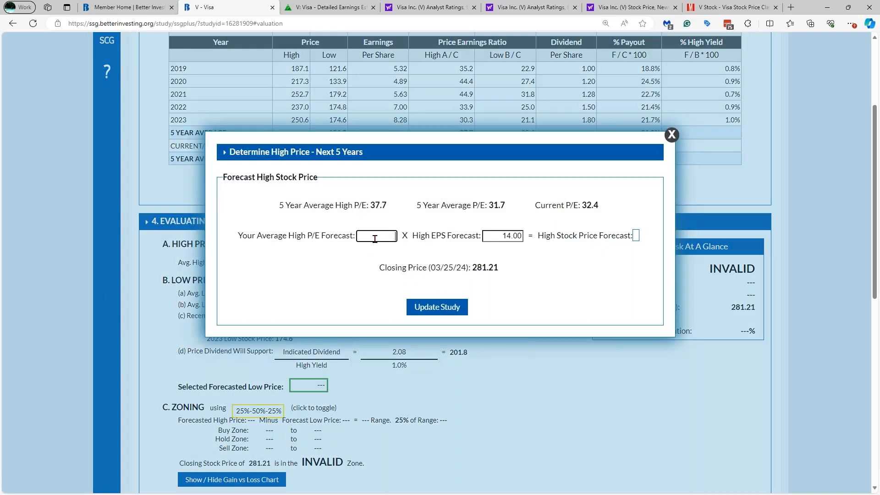
pyautogui.write('34')
pyautogui.click(570, 259)
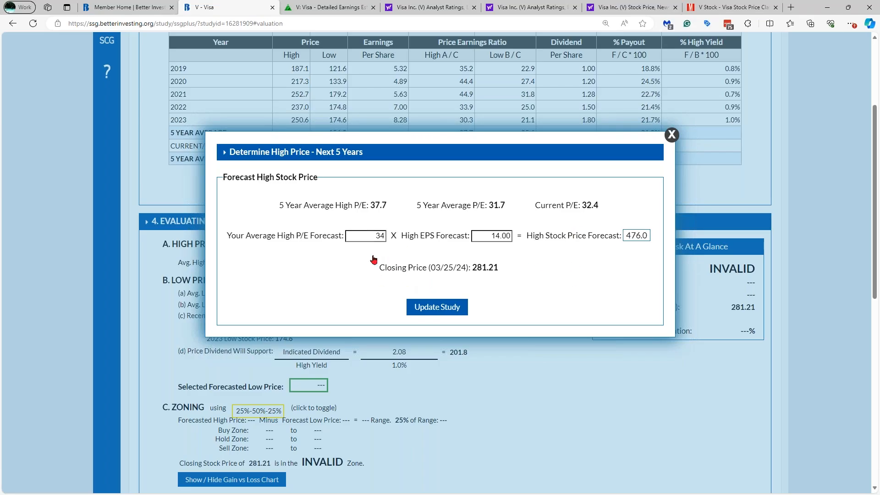
pyautogui.click(440, 310)
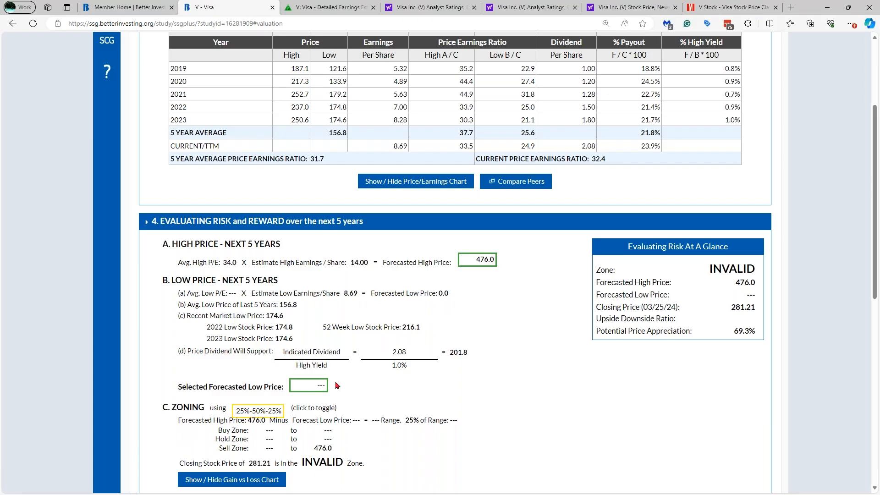
# Forecast the low price using Low P/E X Low EPS with an average low P/E of 24, and update the study
pyautogui.click(315, 388)
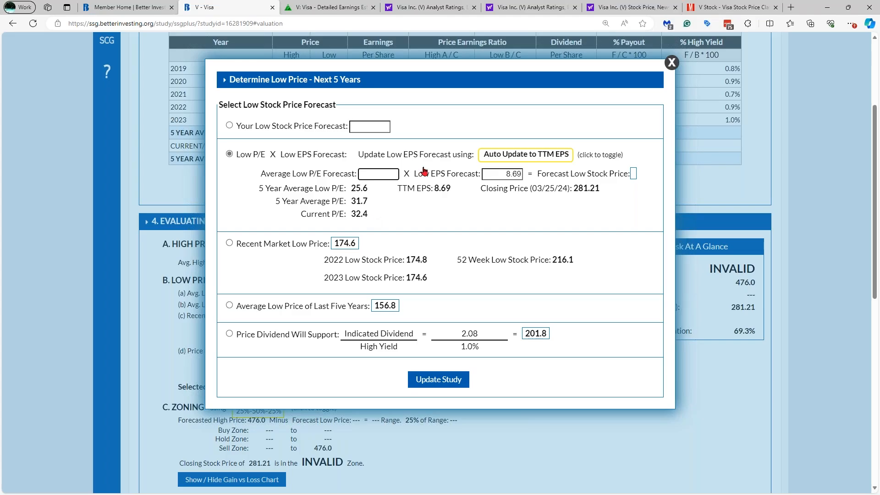
pyautogui.click(671, 62)
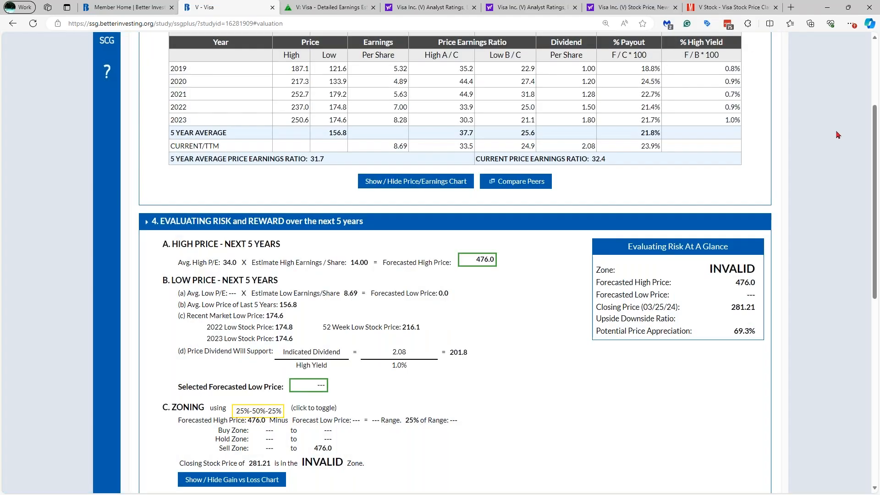
pyautogui.moveTo(874, 131); pyautogui.dragTo(874, 123)
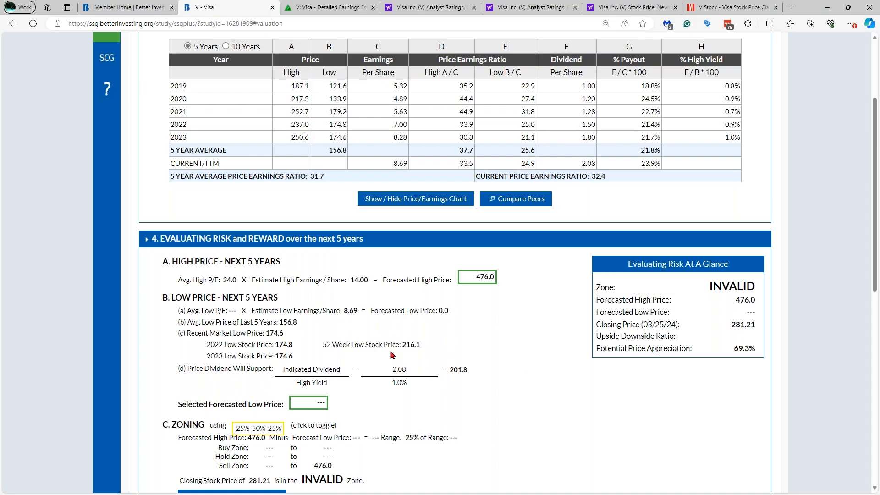
pyautogui.click(309, 407)
pyautogui.click(387, 174)
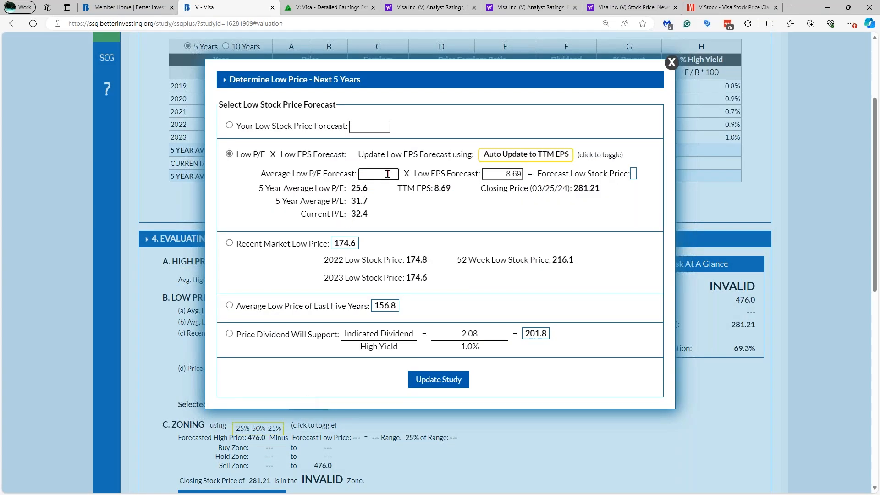
pyautogui.write('24')
pyautogui.press('Tab')
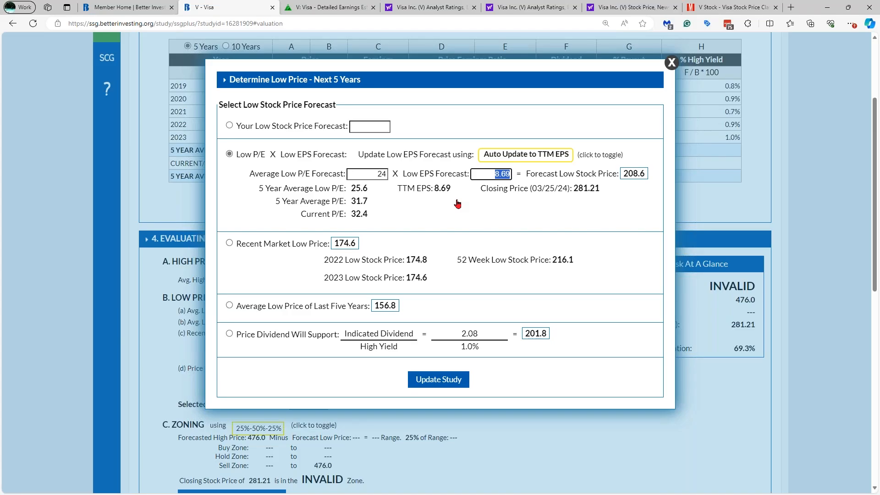
pyautogui.click(489, 176)
pyautogui.click(453, 382)
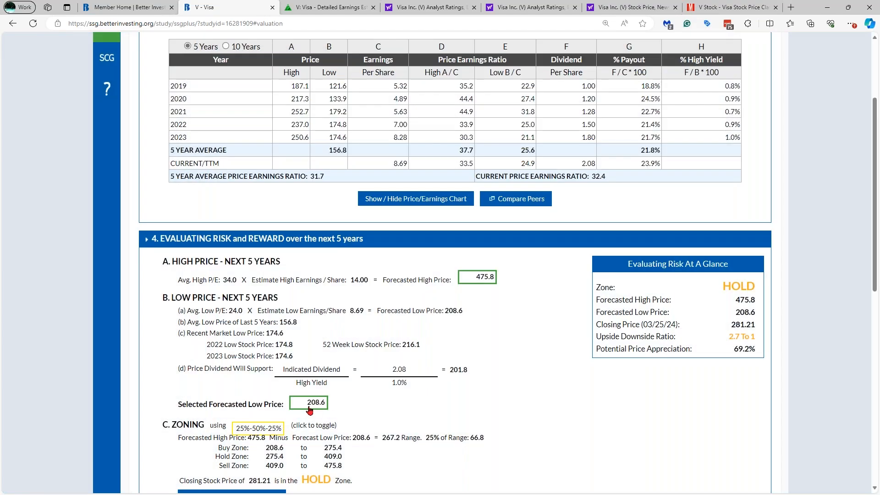
# Try the Manual Update option for the low EPS forecast and restore it to Auto Update to TTM EPS
pyautogui.click(312, 407)
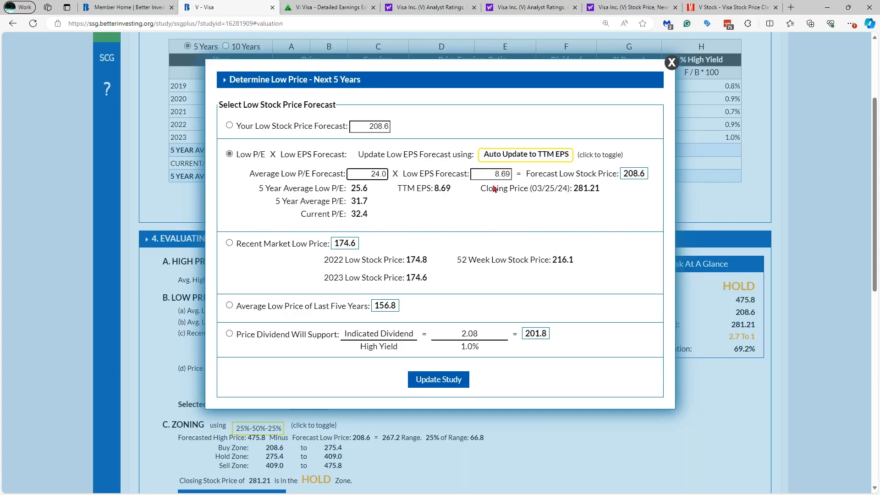
pyautogui.click(524, 155)
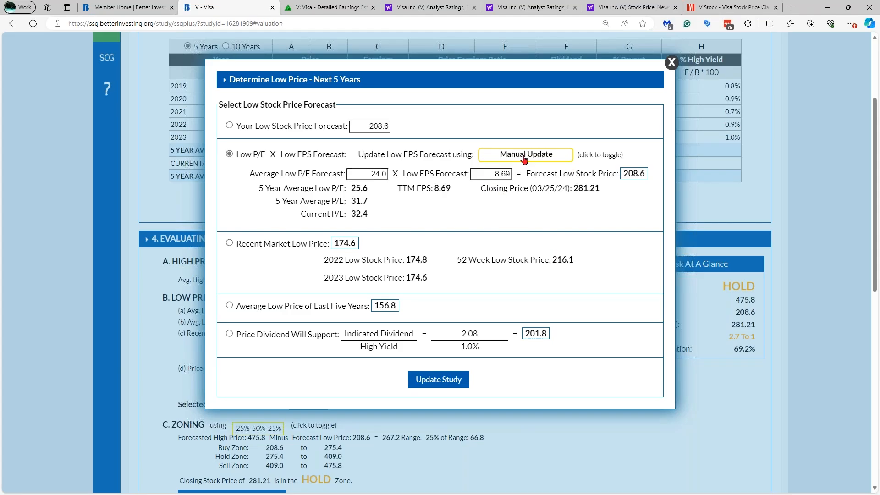
pyautogui.click(523, 157)
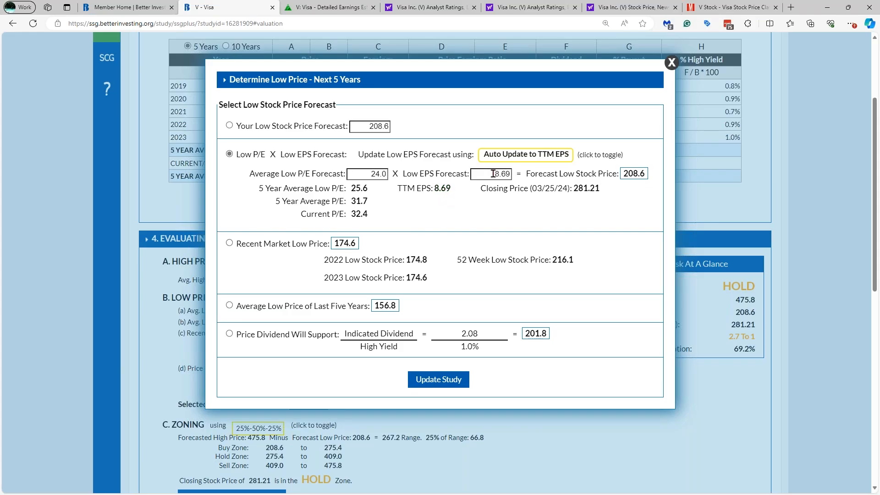
pyautogui.moveTo(493, 174); pyautogui.dragTo(511, 174)
pyautogui.click(525, 174)
pyautogui.click(673, 63)
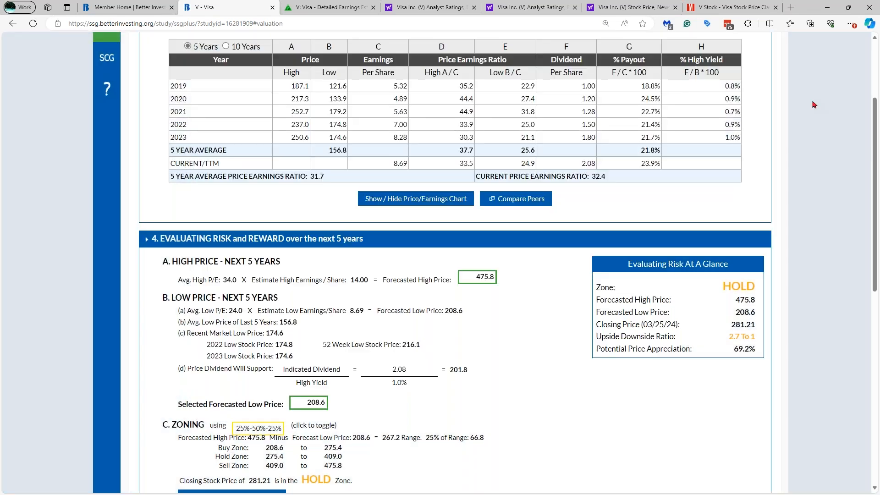
# Open the study preferences and examine the default Low EPS Forecast options for new studies, leaving them as they are
pyautogui.scroll(1, 875, 81)
pyautogui.scroll(2, 875, 81)
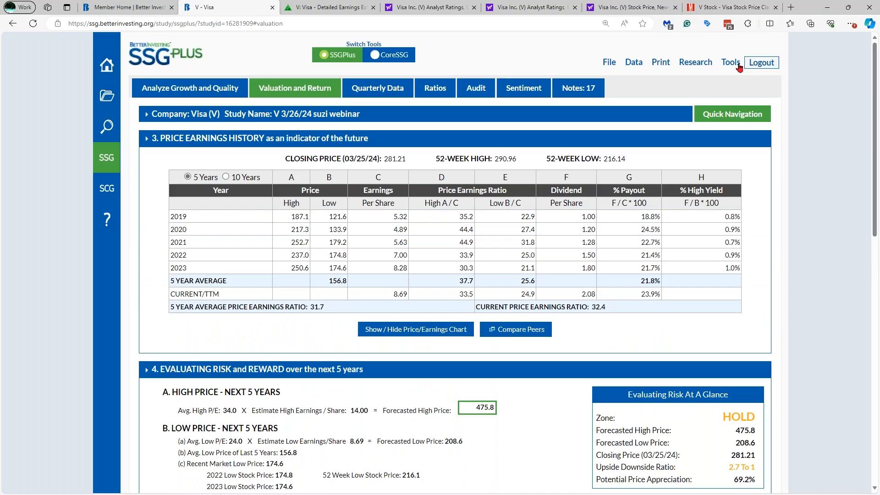
pyautogui.click(728, 62)
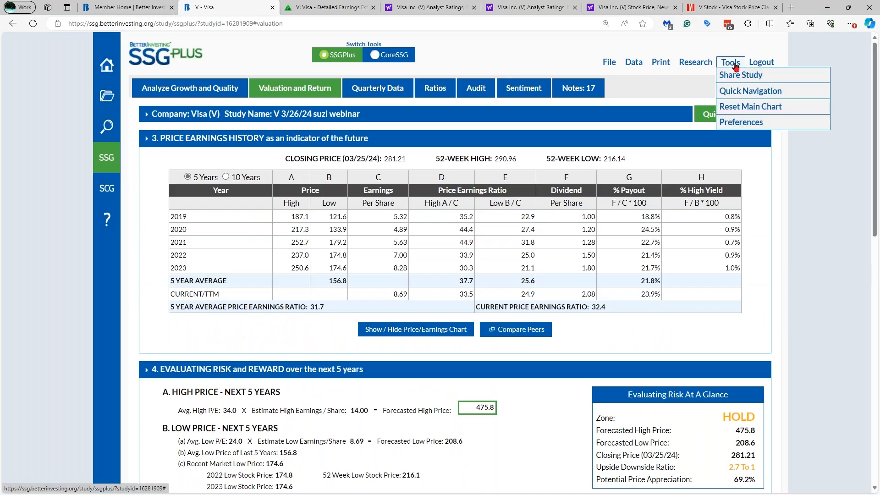
pyautogui.click(739, 122)
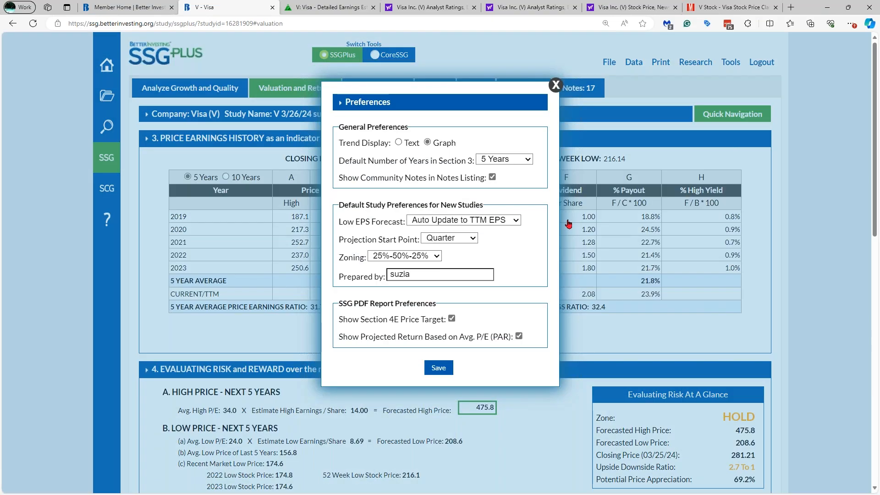
pyautogui.click(420, 223)
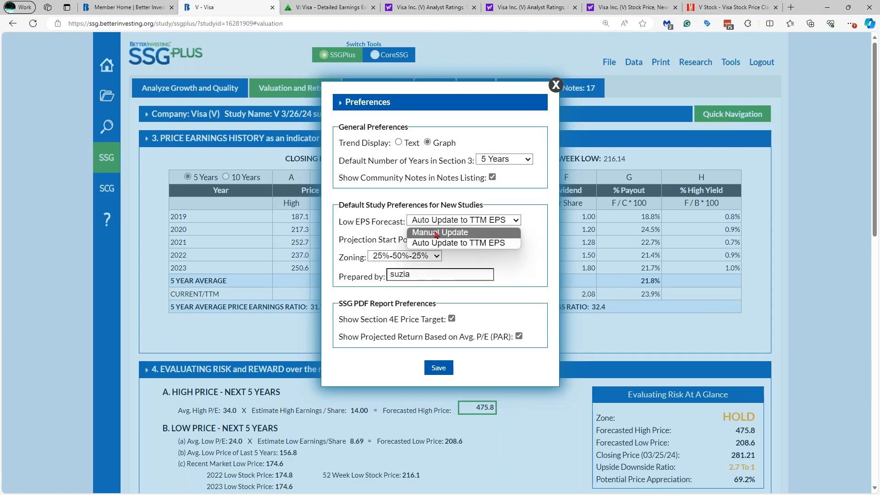
pyautogui.click(532, 221)
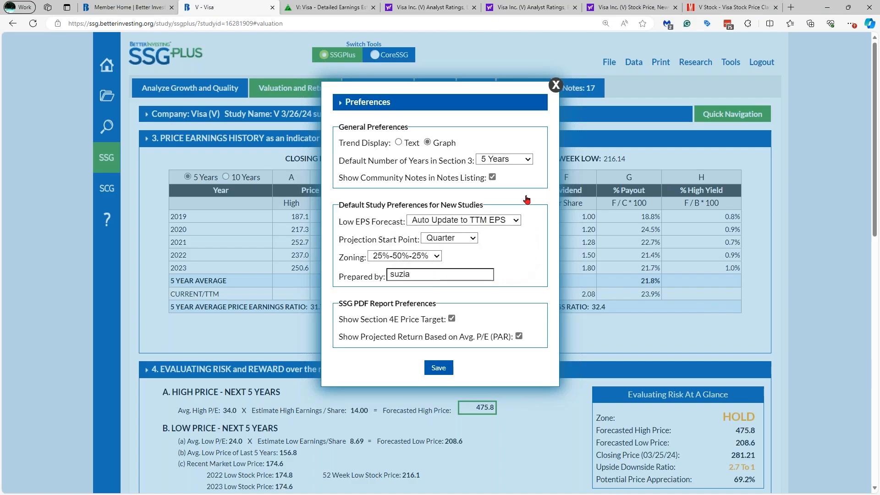
pyautogui.click(556, 85)
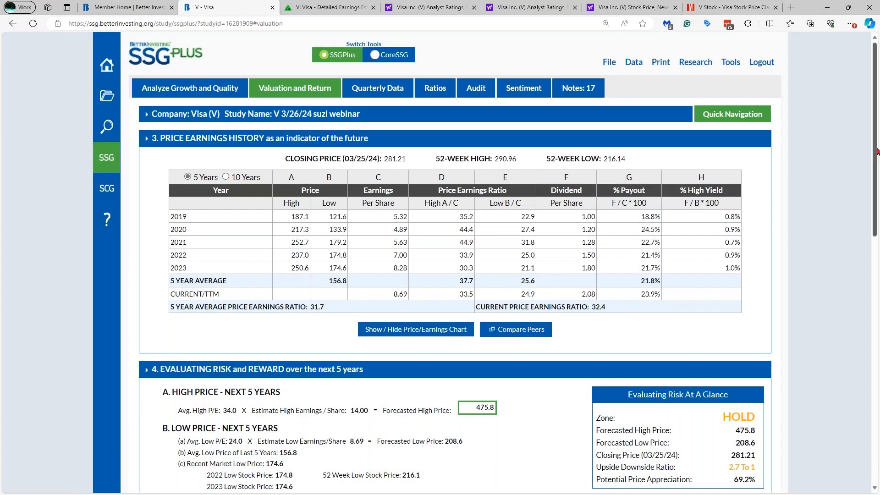
# Set the average payout forecast in the Five-Year Potential section to 22% and update the study
pyautogui.scroll(-3, 876, 151)
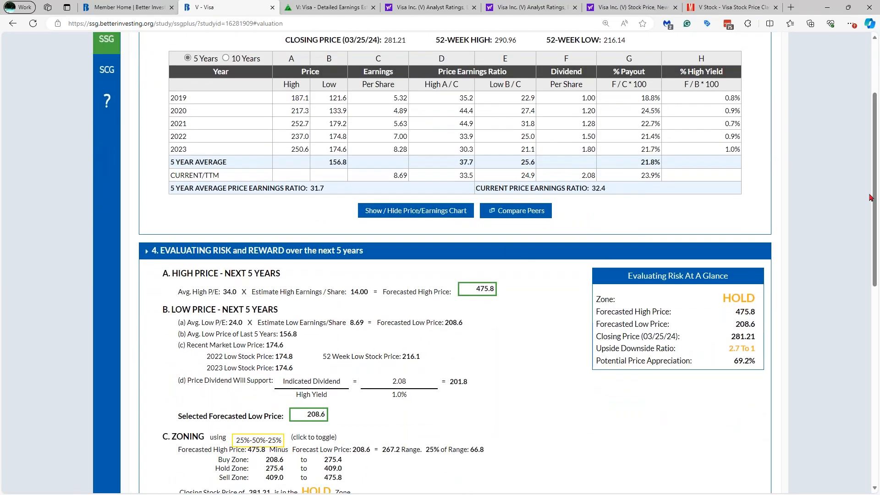
pyautogui.moveTo(876, 199); pyautogui.dragTo(877, 171)
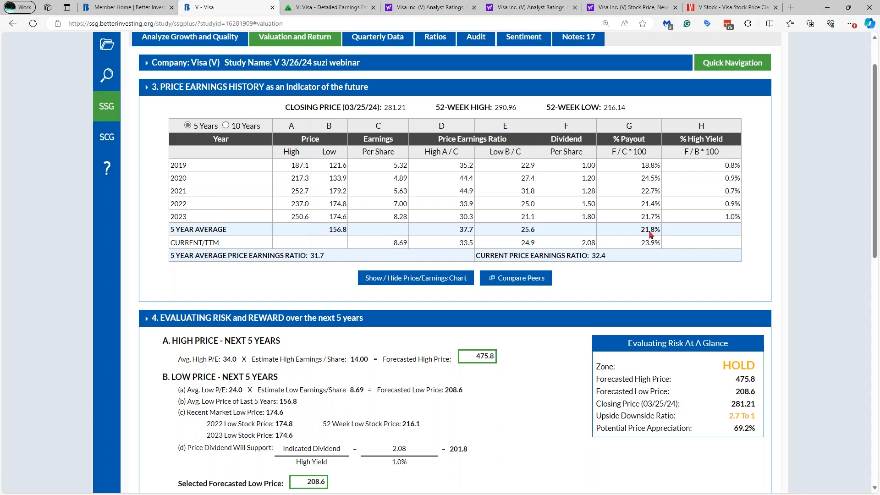
pyautogui.moveTo(875, 139); pyautogui.dragTo(877, 329)
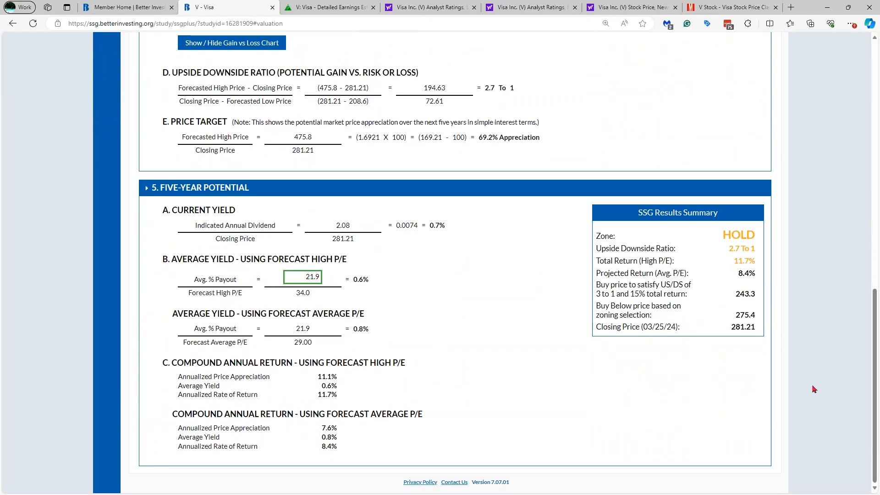
pyautogui.click(308, 284)
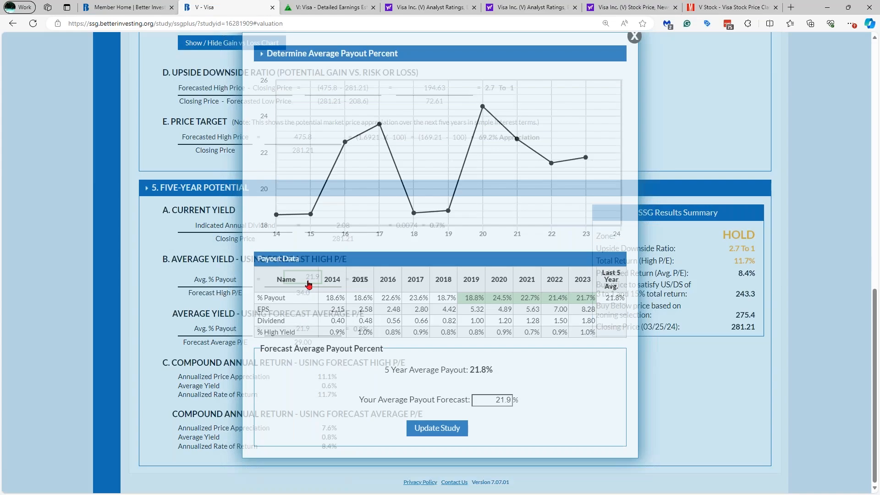
pyautogui.moveTo(488, 399); pyautogui.dragTo(522, 402)
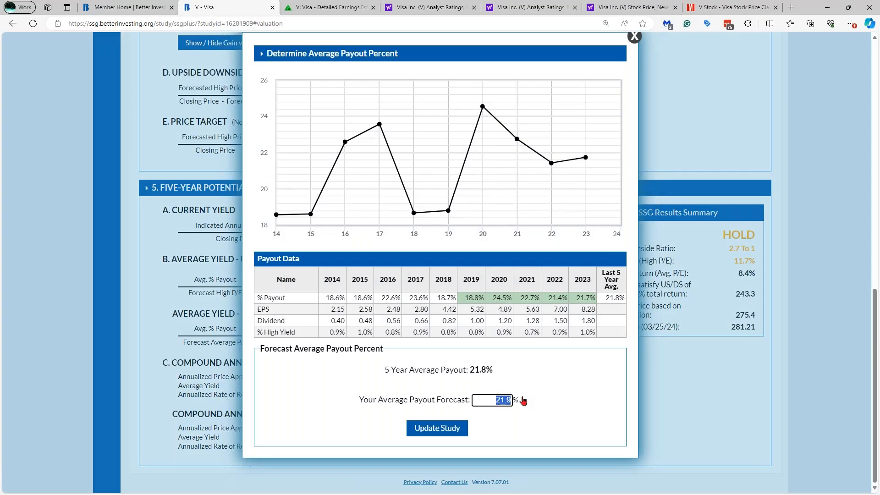
pyautogui.write('22')
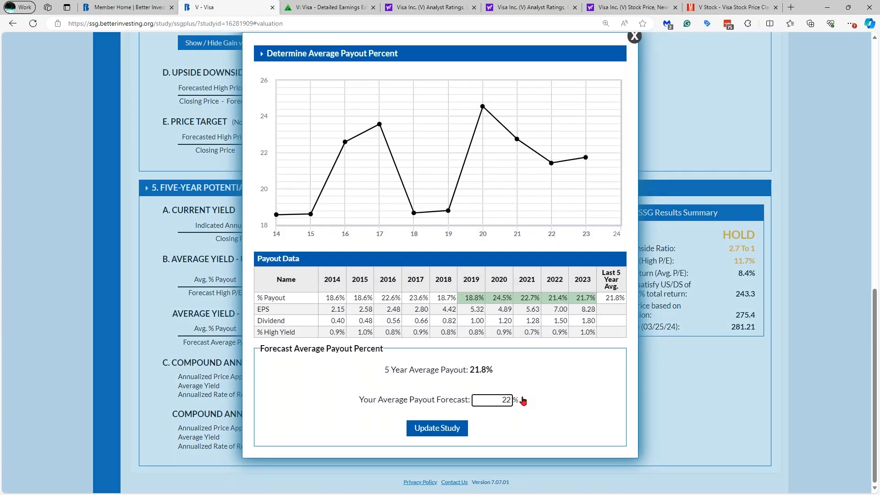
pyautogui.click(443, 430)
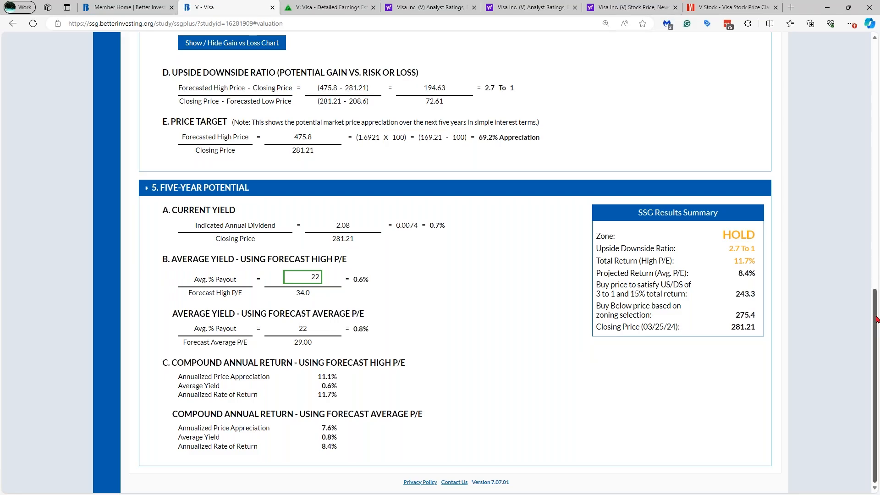
# Show and hide the Potential Gain vs Loss chart under Zoning, and review the Five-Year Potential results
pyautogui.moveTo(875, 319); pyautogui.dragTo(874, 202)
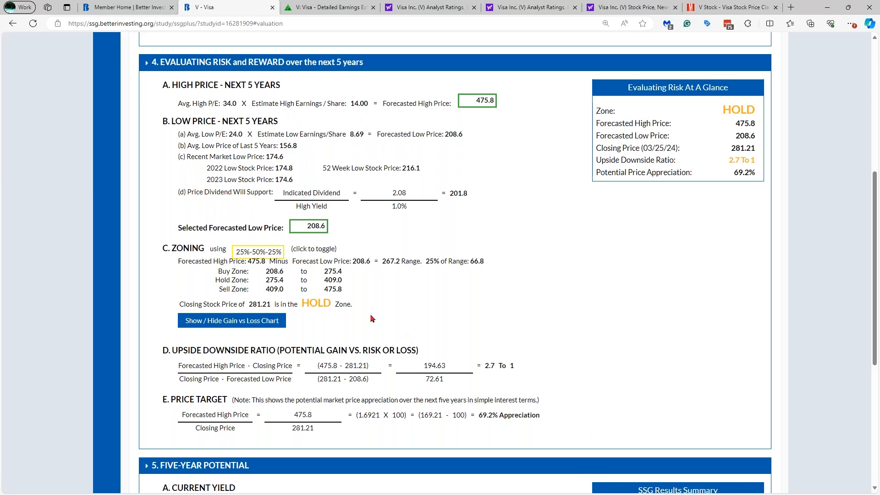
pyautogui.click(265, 321)
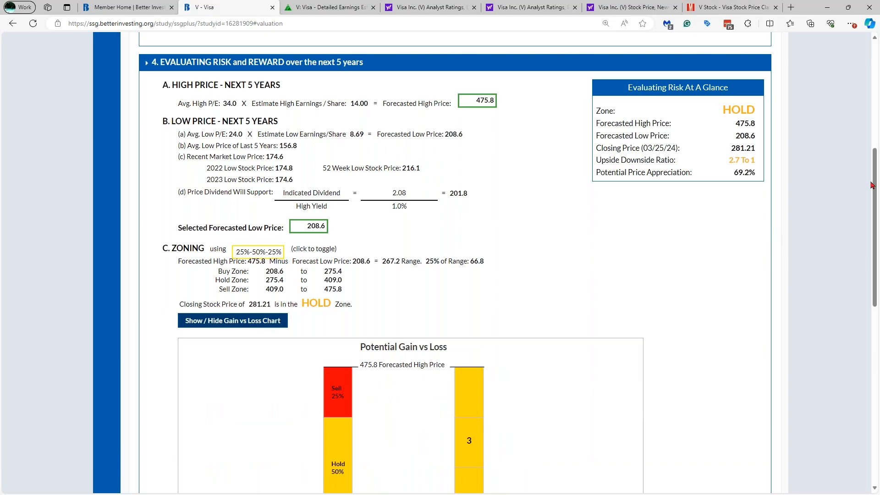
pyautogui.scroll(-3, 871, 184)
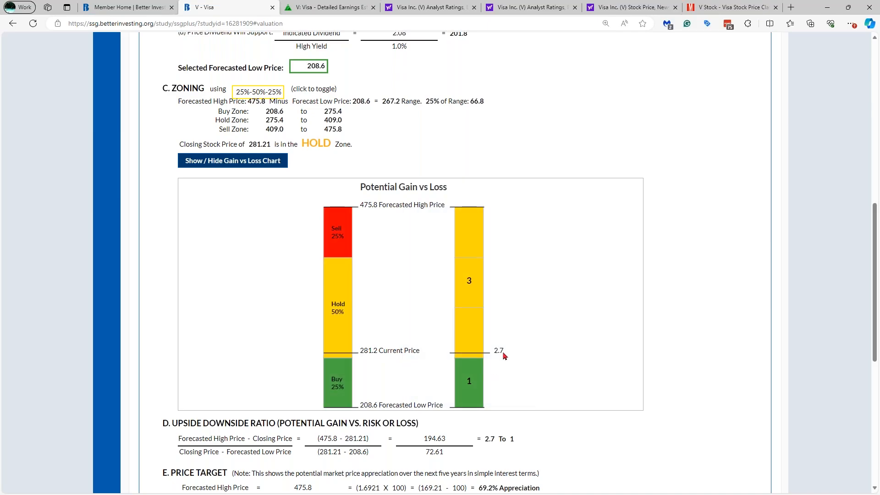
pyautogui.click(255, 163)
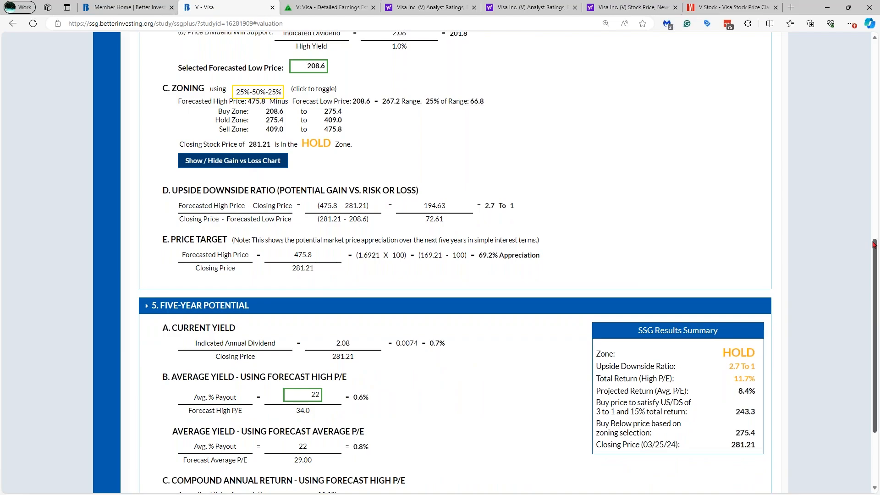
pyautogui.scroll(-1, 876, 264)
pyautogui.scroll(-1, 875, 265)
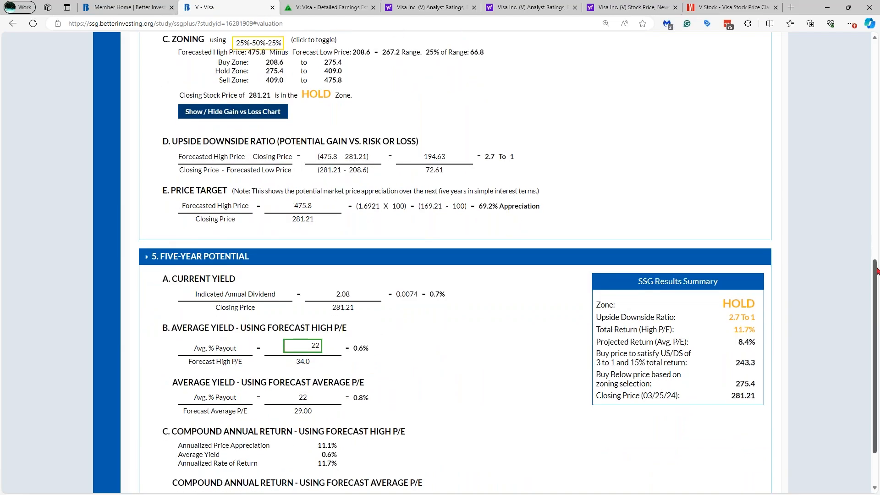
pyautogui.moveTo(877, 271); pyautogui.dragTo(877, 305)
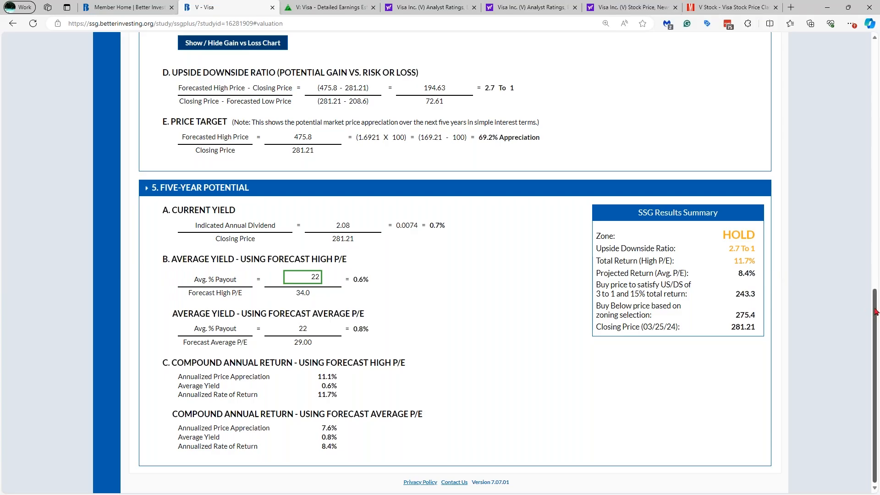
# Open the member Sentiment statistics and examine the mean, median and histogram of the sales growth forecasts
pyautogui.moveTo(875, 311); pyautogui.dragTo(875, 46)
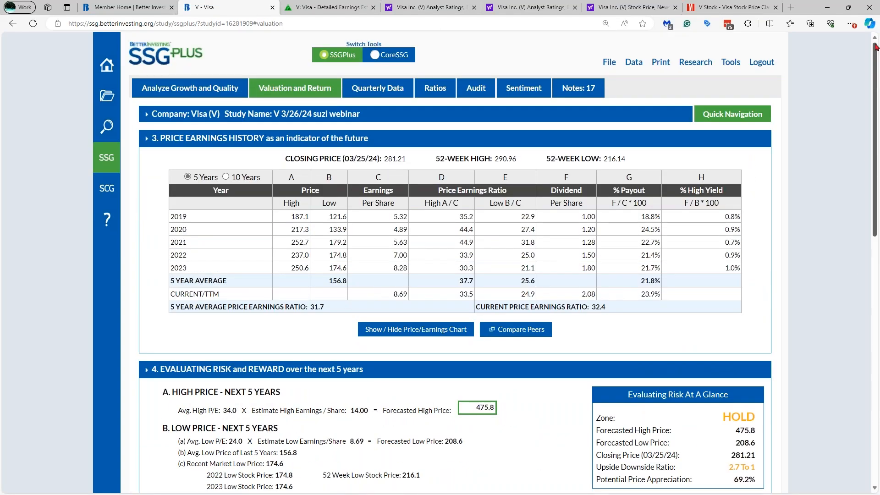
pyautogui.click(523, 88)
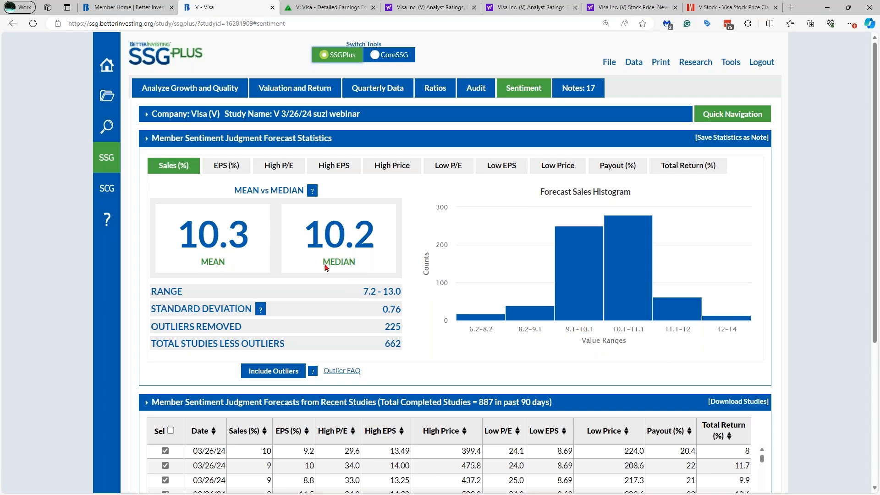
pyautogui.moveTo(313, 193)
pyautogui.moveTo(314, 376)
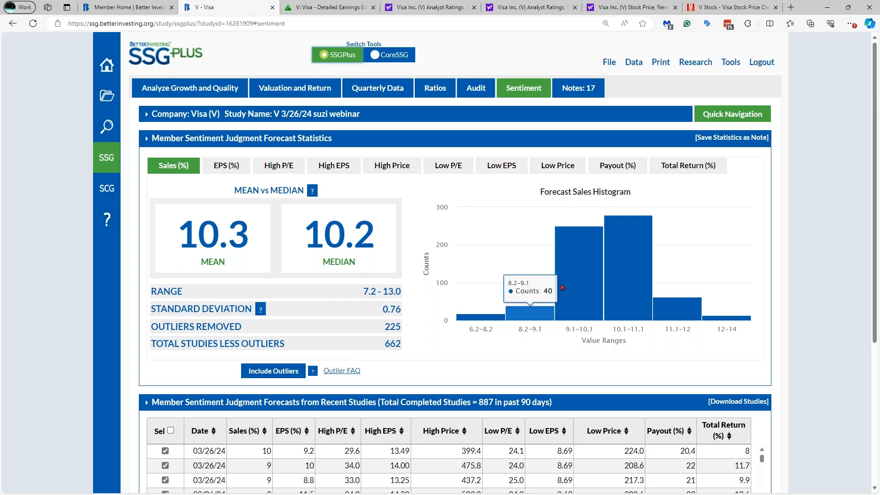
pyautogui.moveTo(649, 266)
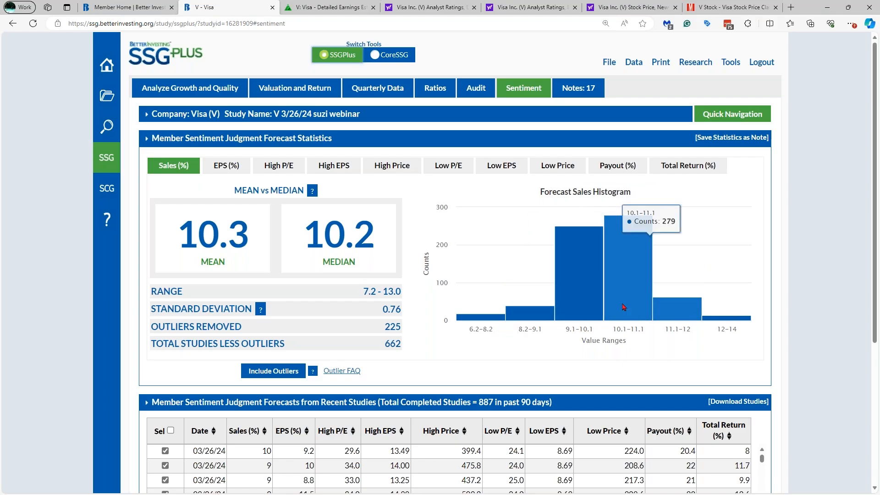
pyautogui.moveTo(585, 301)
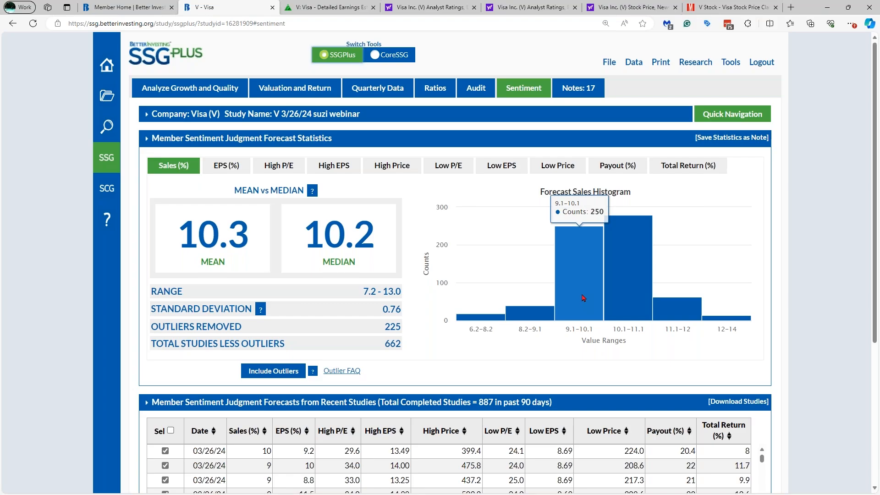
pyautogui.moveTo(628, 290)
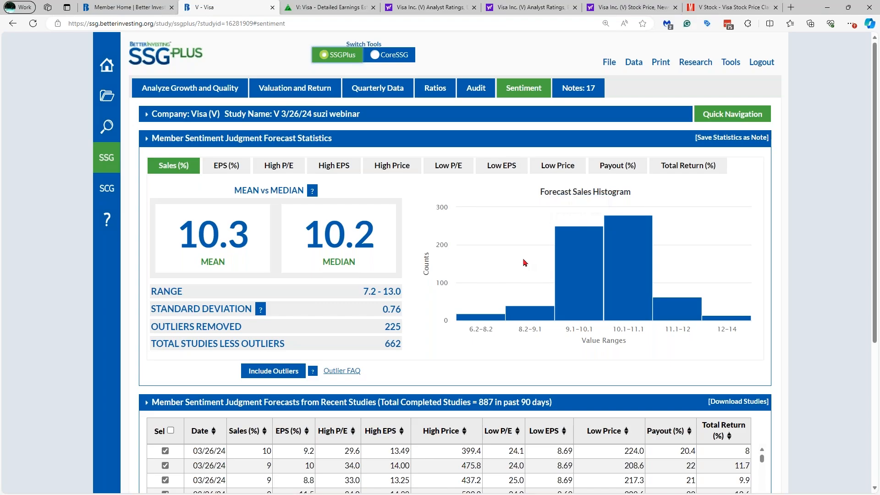
# Examine the member sentiment forecast statistics for EPS growth, High P/E, High Price, Low P/E and Low Price
pyautogui.click(231, 168)
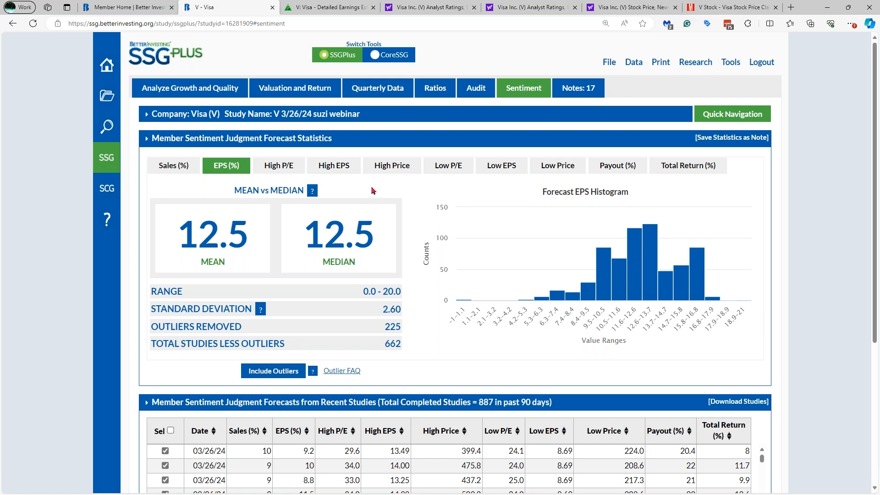
pyautogui.click(278, 170)
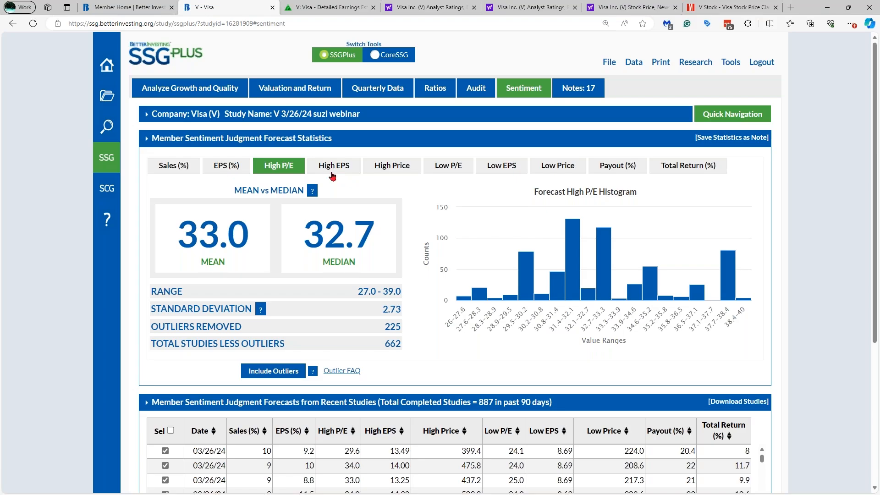
pyautogui.click(400, 170)
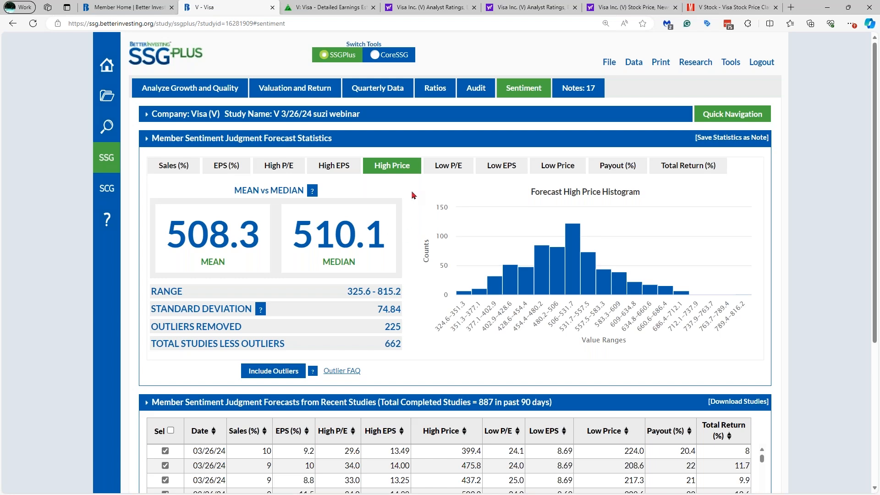
pyautogui.click(447, 168)
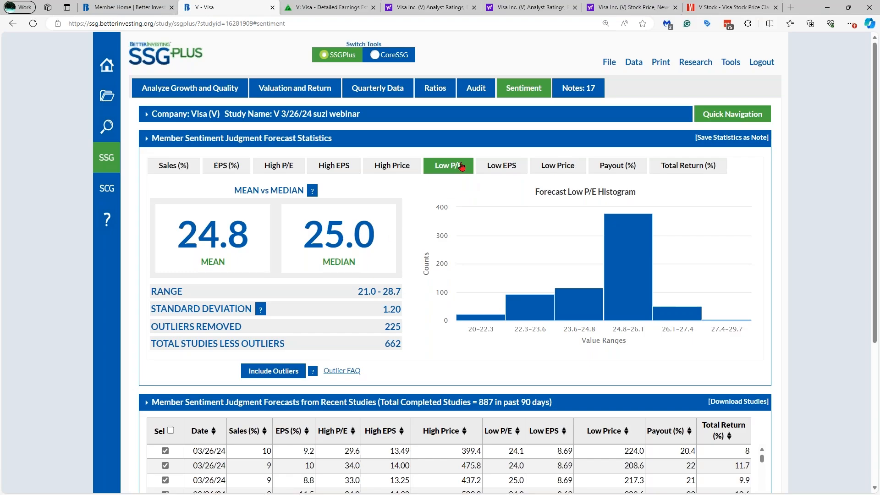
pyautogui.click(555, 164)
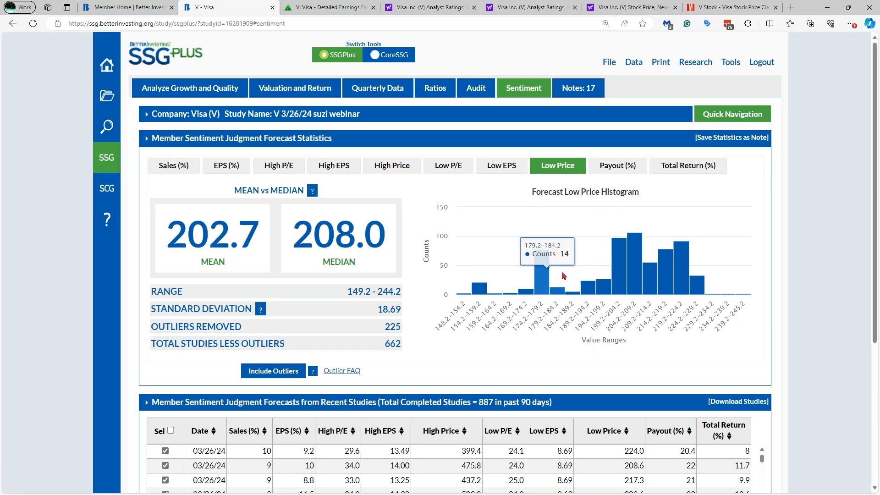
pyautogui.moveTo(548, 274)
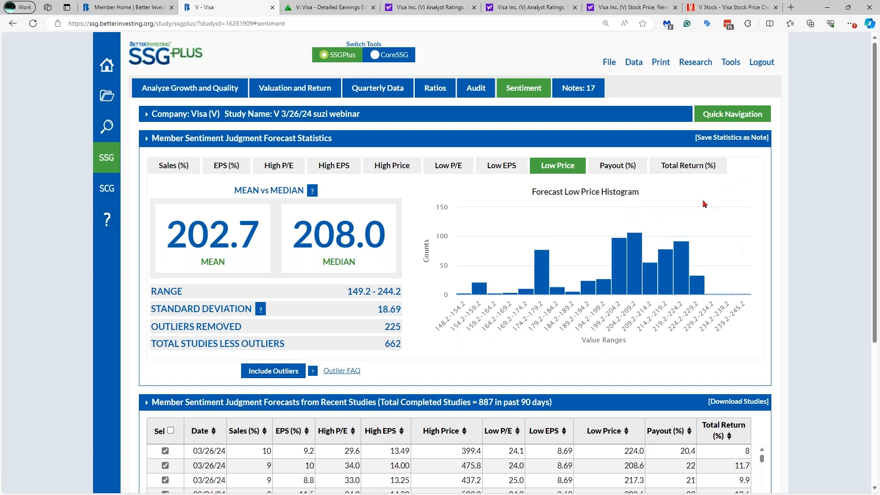
# Examine the member sentiment forecast statistics for Payout and Total Return, and compare them with the study's valuation and return figures
pyautogui.click(625, 169)
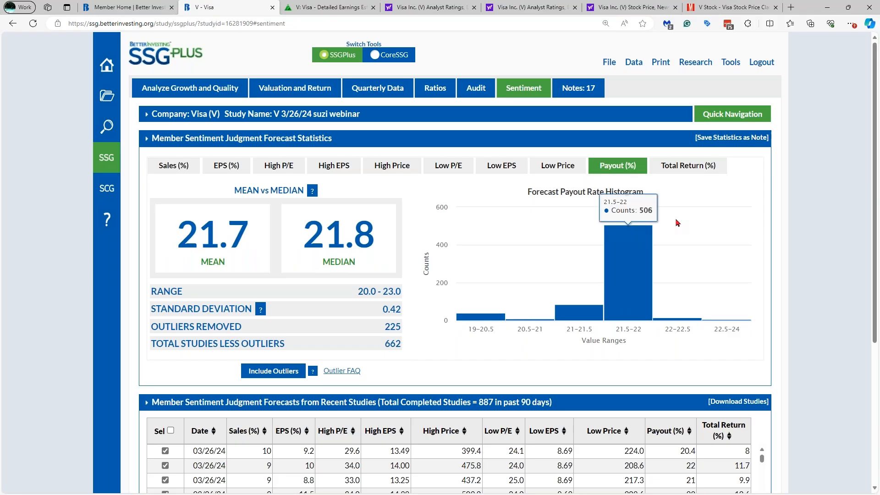
pyautogui.click(691, 169)
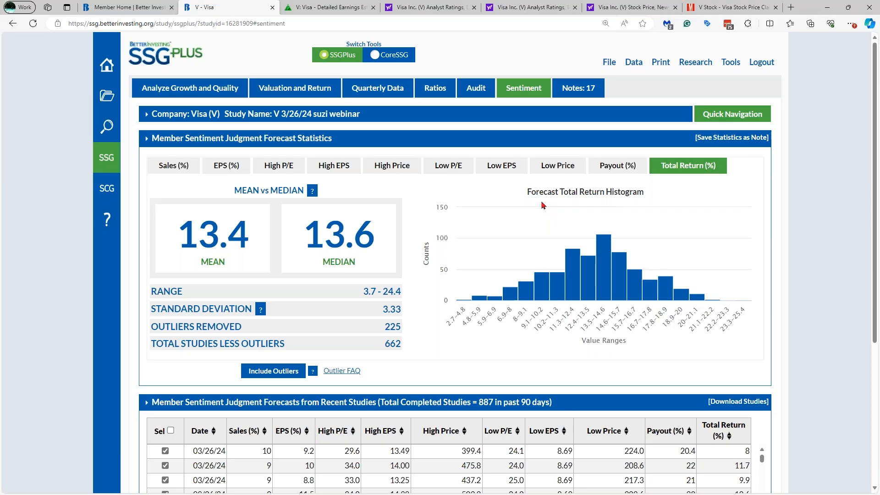
pyautogui.click(306, 91)
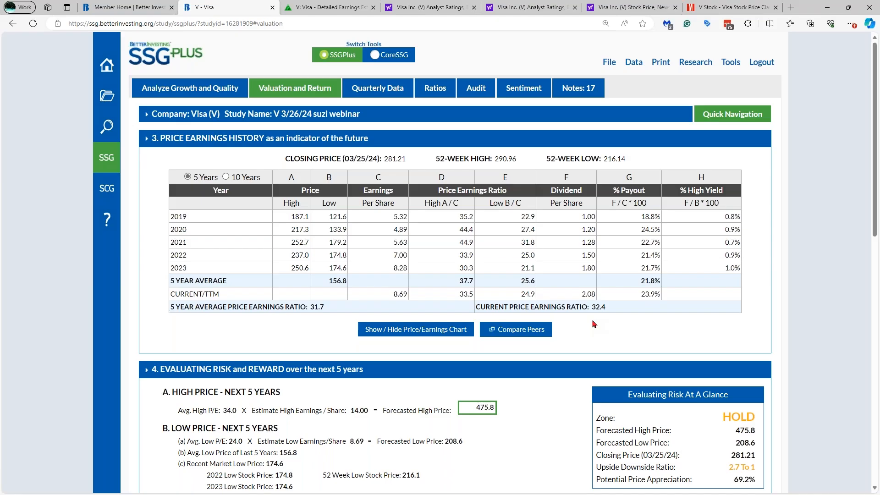
# Review the study's valuation and liquidity ratios, read the explanation of projected relative value, and open the study audit
pyautogui.click(431, 90)
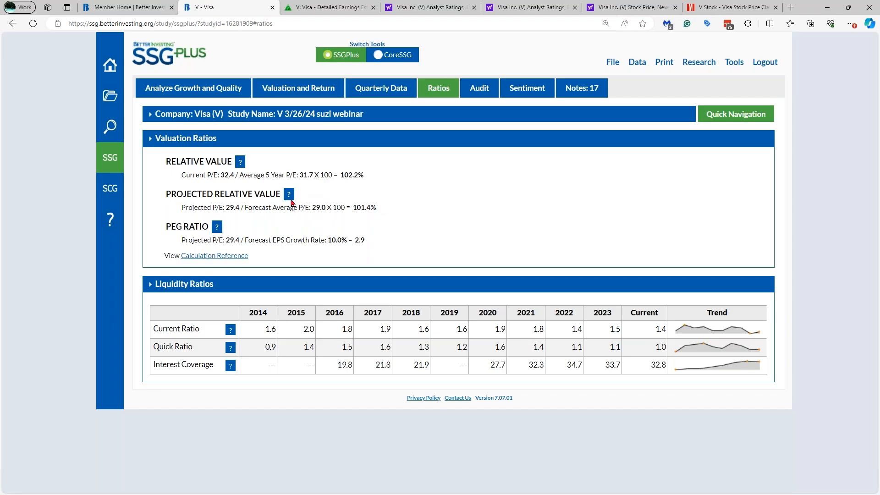
pyautogui.moveTo(289, 200)
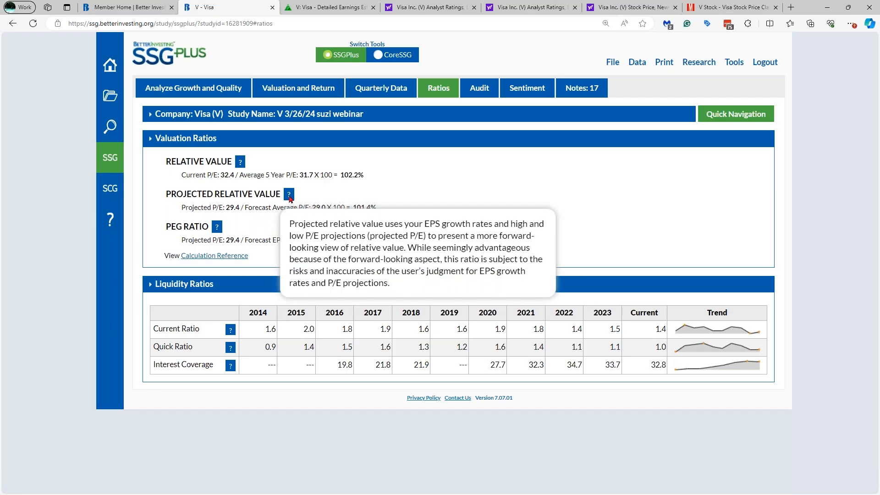
pyautogui.moveTo(240, 163)
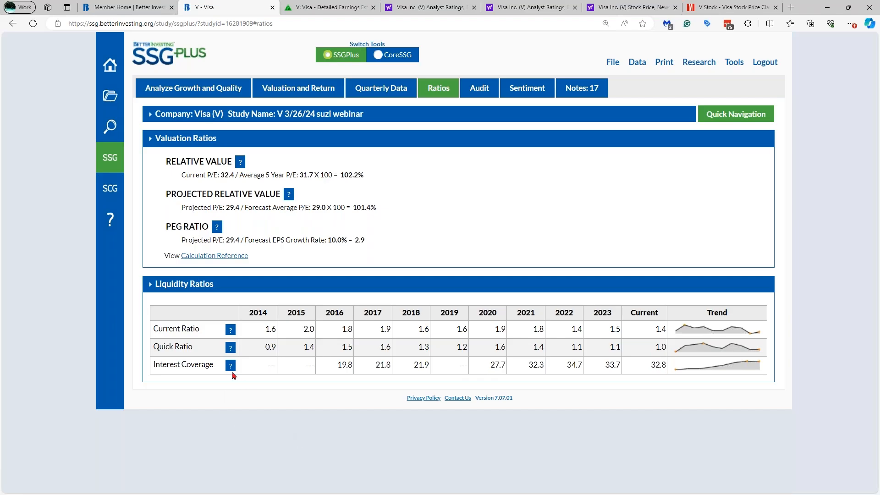
pyautogui.moveTo(231, 371)
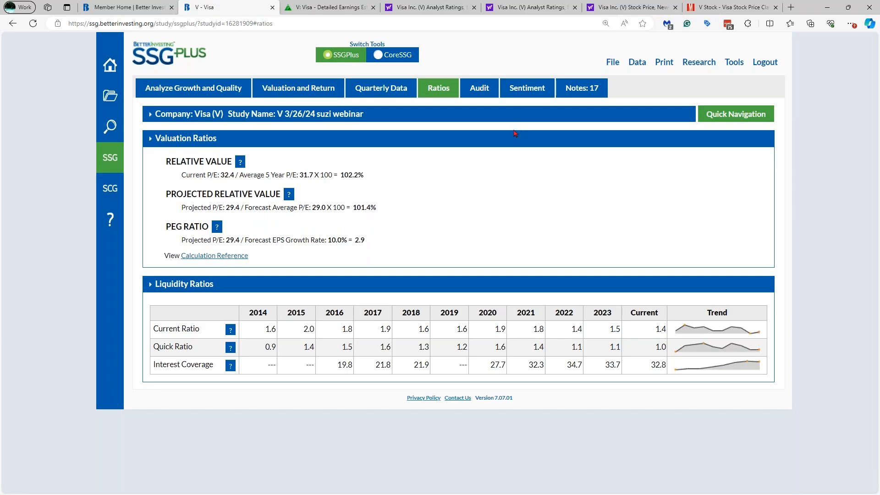
pyautogui.click(481, 92)
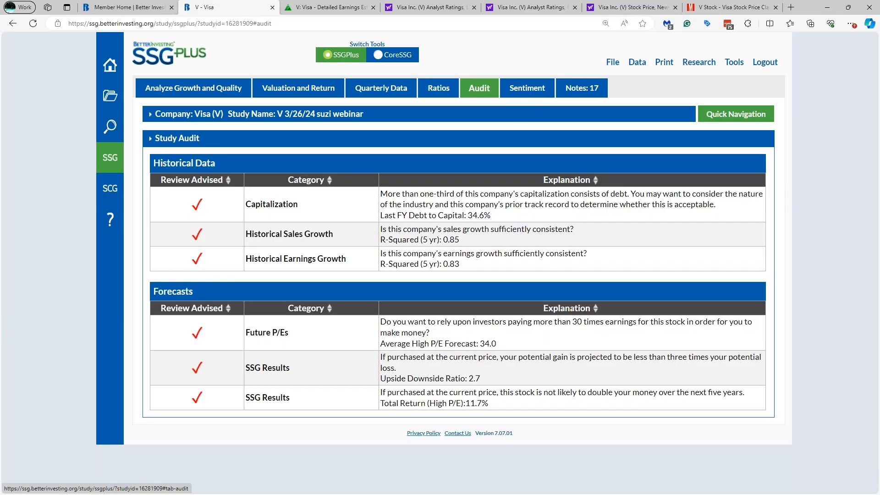
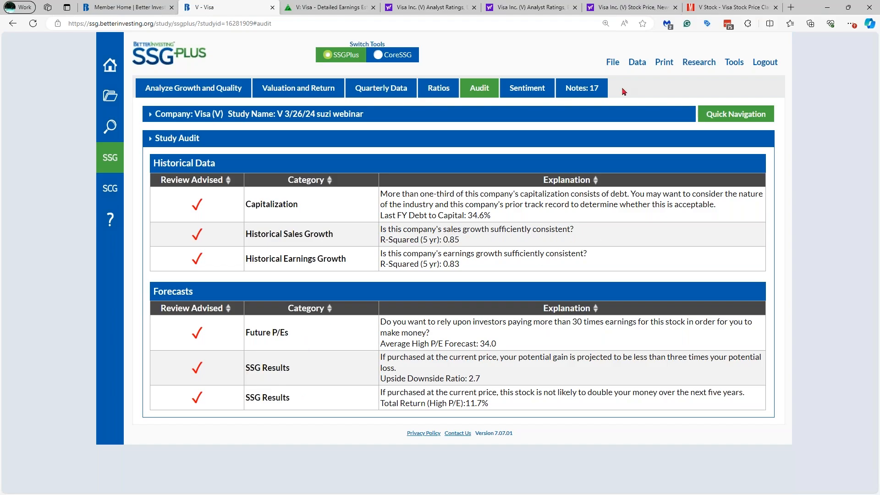
# Create and save an unshared study note with the subject "my note" and the description "something"
pyautogui.click(581, 90)
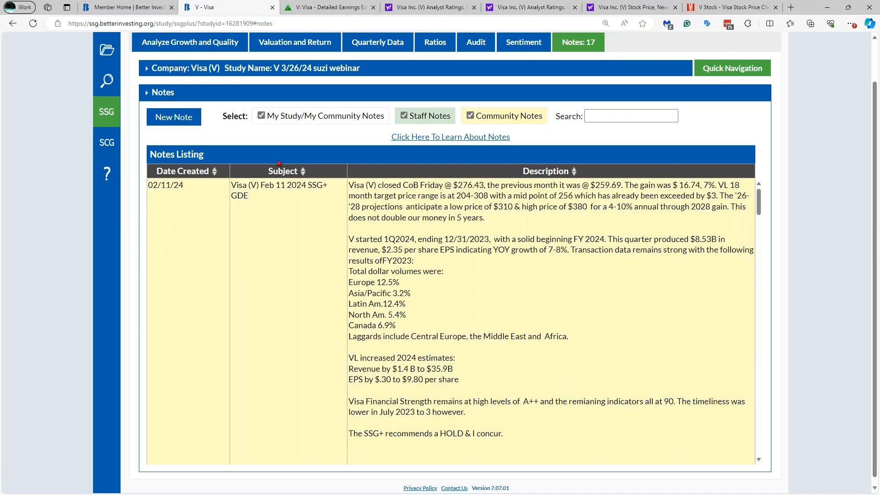
pyautogui.click(175, 118)
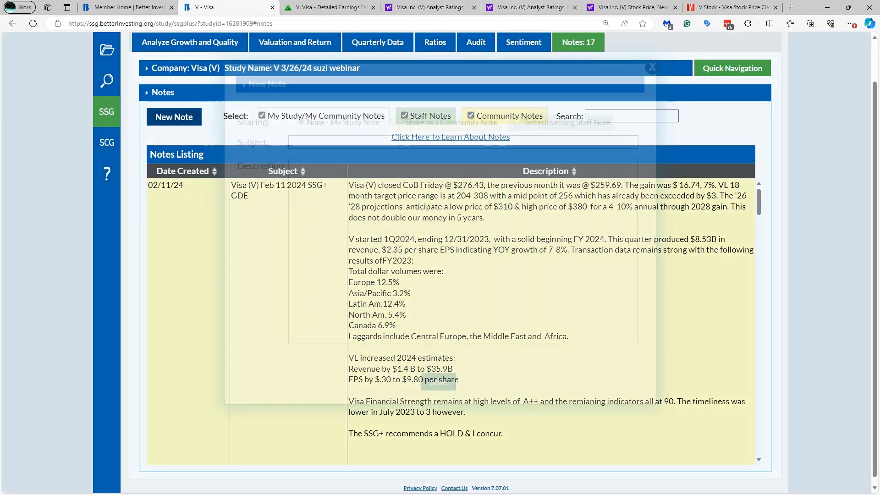
pyautogui.click(315, 140)
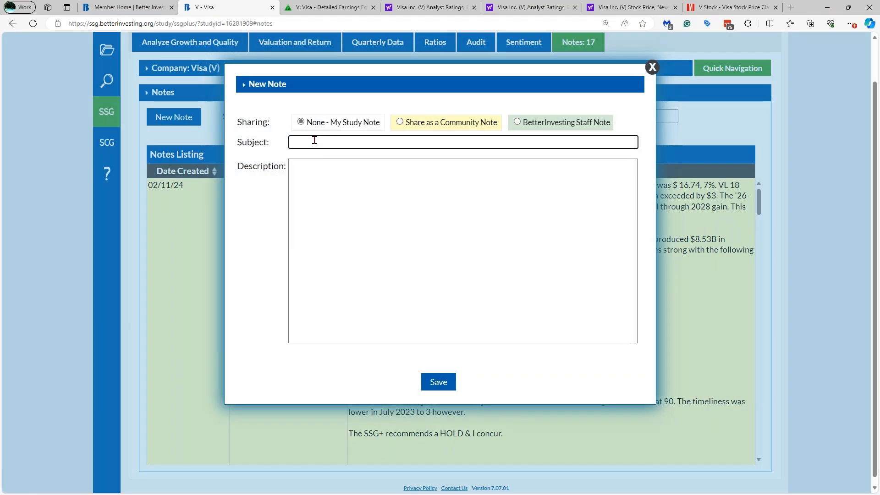
pyautogui.write('my note')
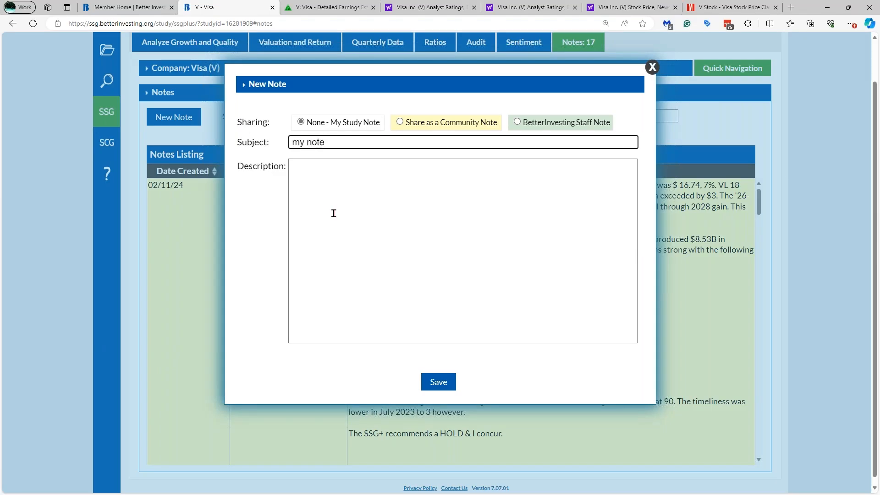
pyautogui.click(338, 223)
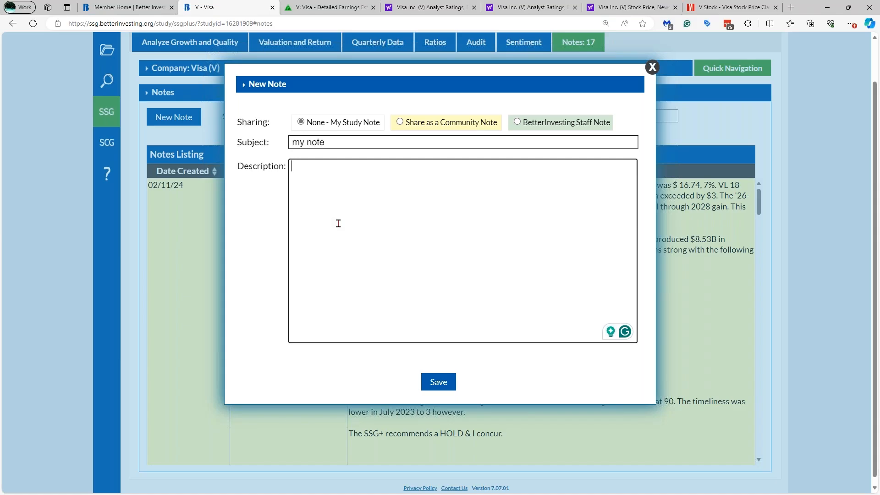
pyautogui.click(441, 377)
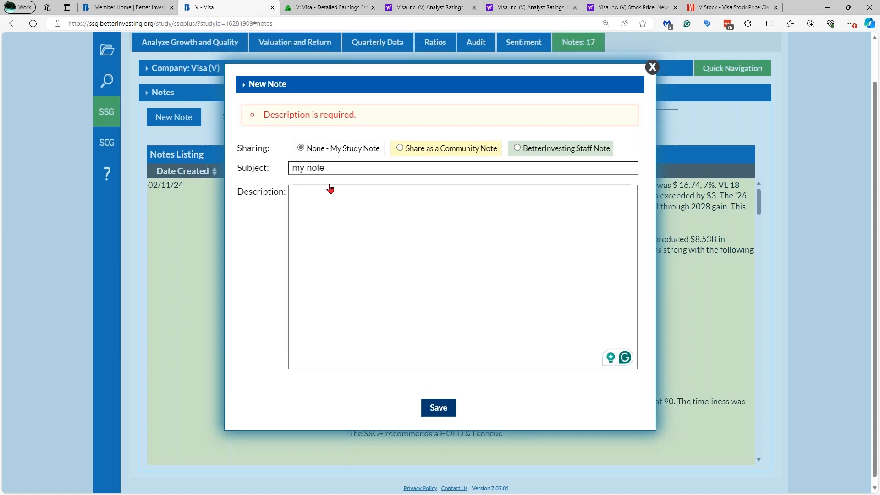
pyautogui.click(338, 204)
pyautogui.write('s')
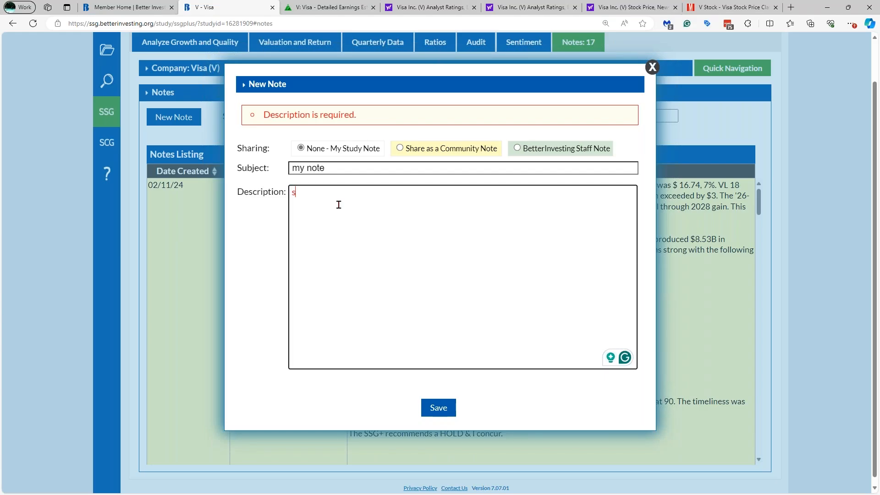
pyautogui.write('omet')
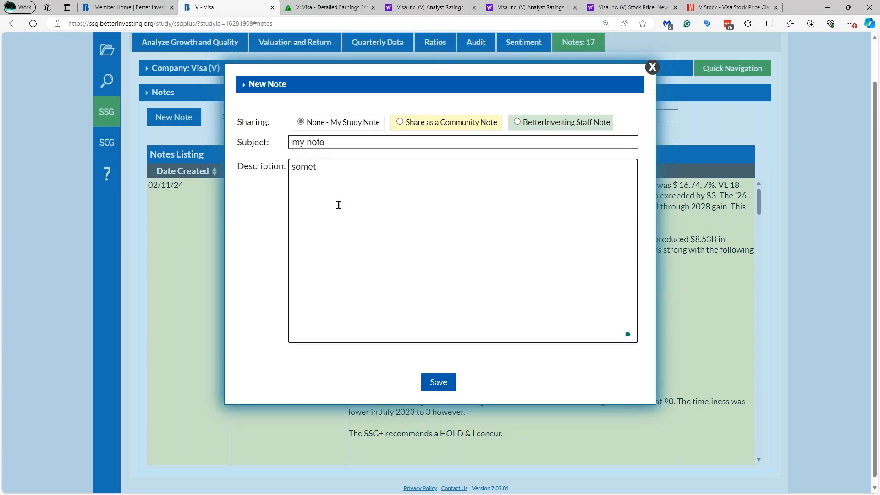
pyautogui.write('hing')
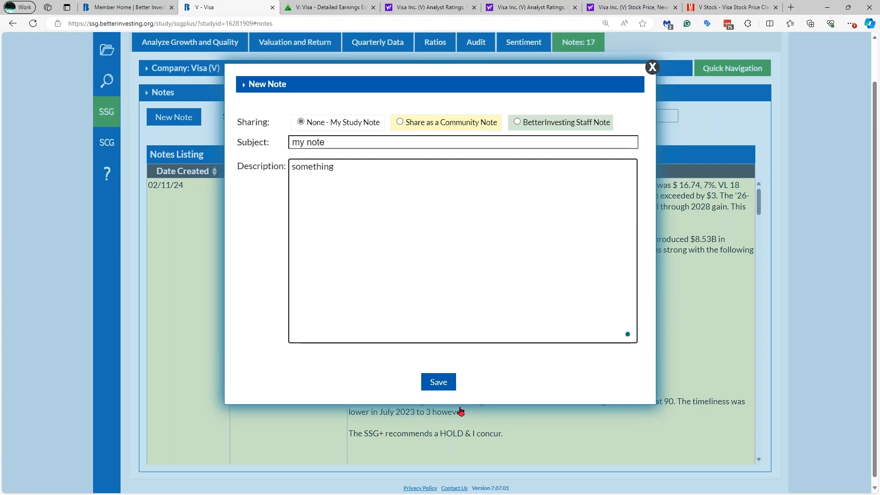
pyautogui.click(438, 382)
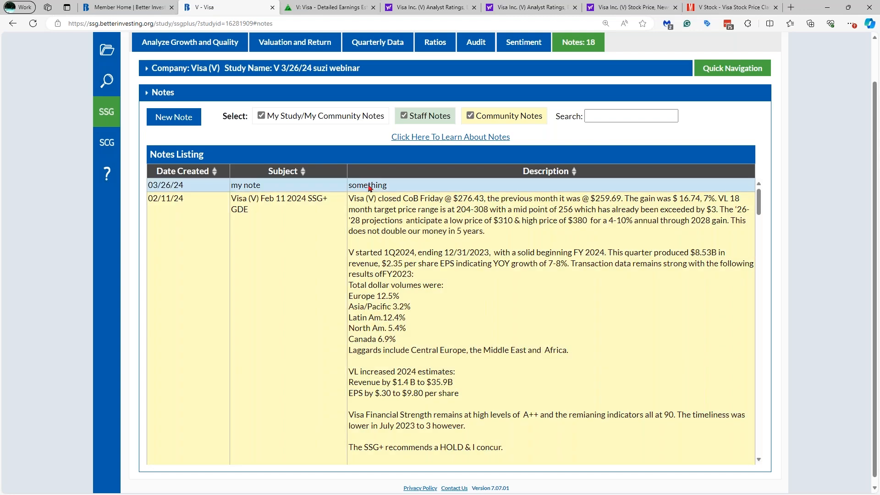
# Try sharing "my note" as a community note, return it to None - My Study Note, and save it
pyautogui.click(369, 185)
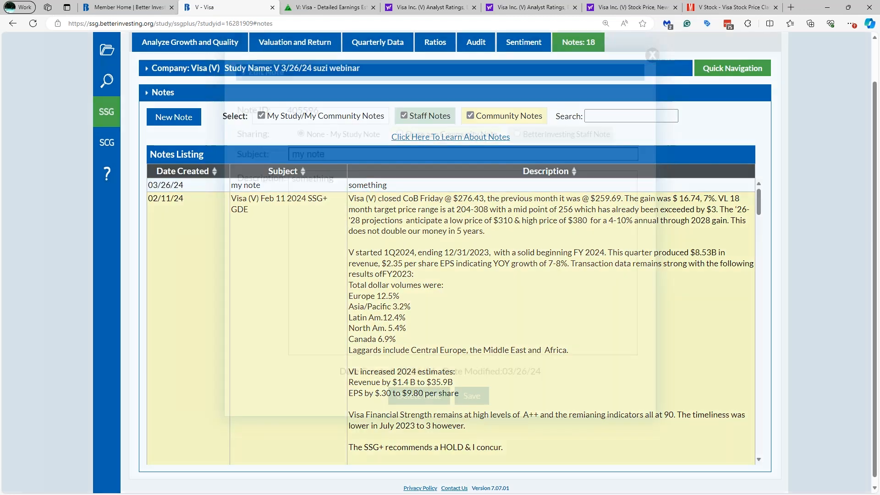
pyautogui.click(399, 135)
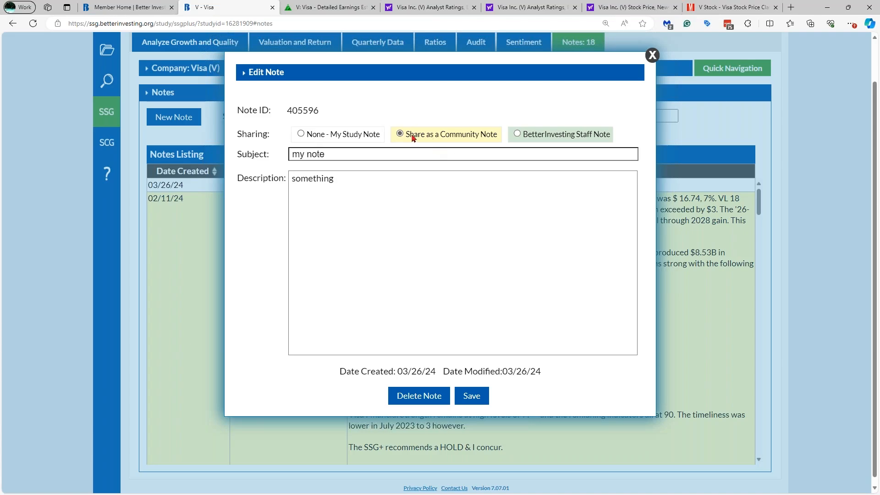
pyautogui.click(301, 134)
pyautogui.click(482, 396)
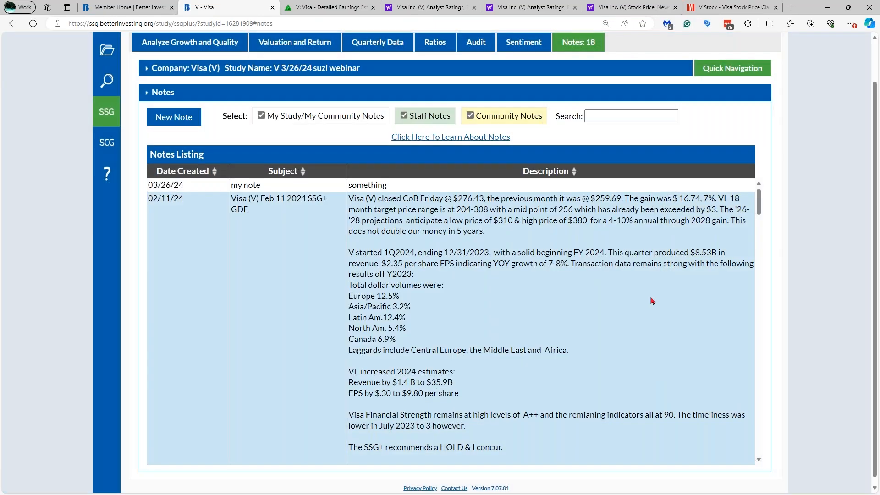
# Start sharing the Visa study and include the Copy of Online Study and the Stock Selection Guide Report in PDF format
pyautogui.scroll(1, 875, 106)
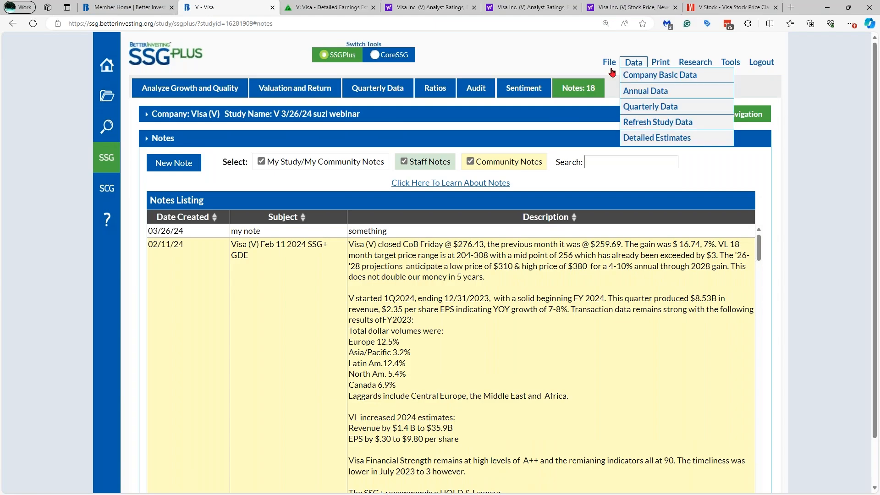
pyautogui.moveTo(609, 64)
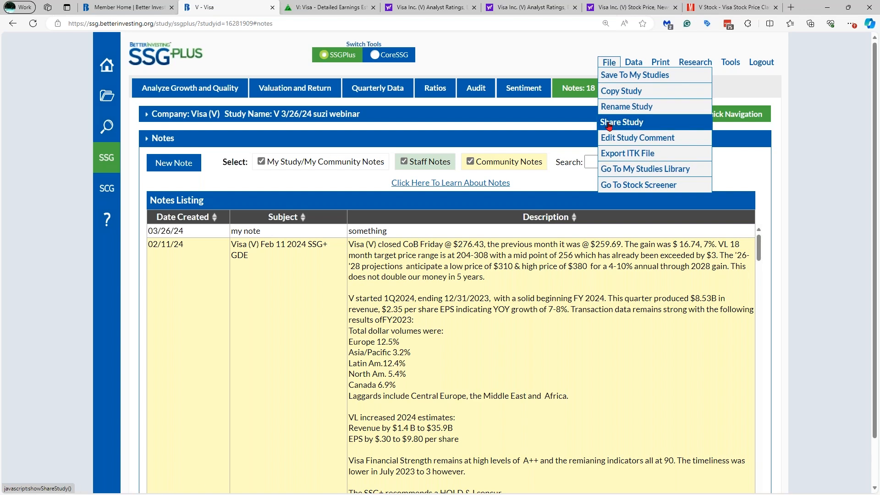
pyautogui.click(651, 125)
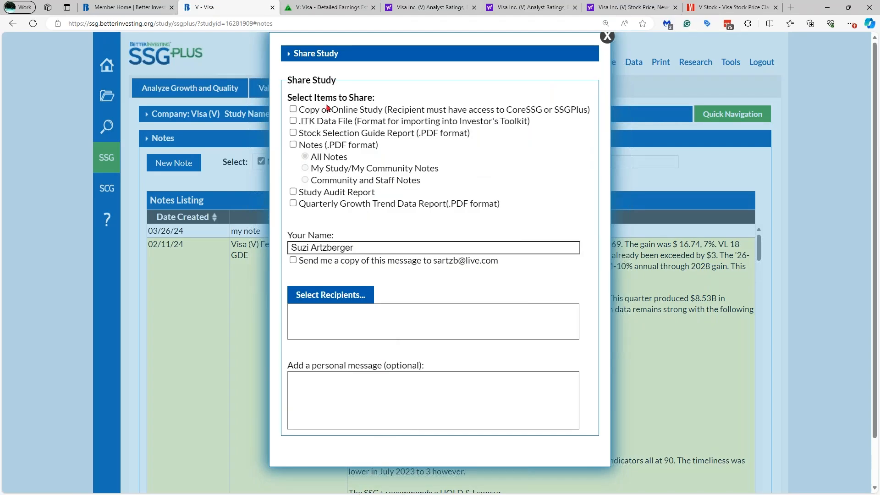
pyautogui.click(293, 109)
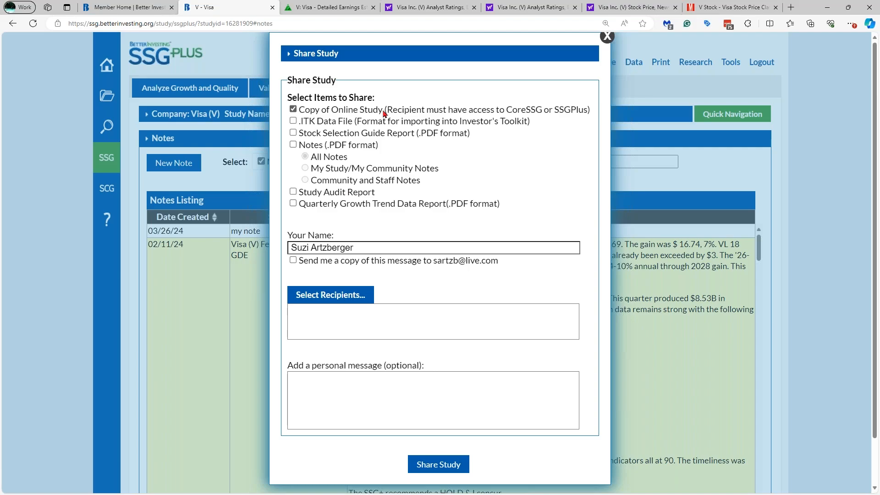
pyautogui.click(293, 133)
# Choose the fifth through eighth entries of the contacts list as recipients of the shared study
pyautogui.click(348, 297)
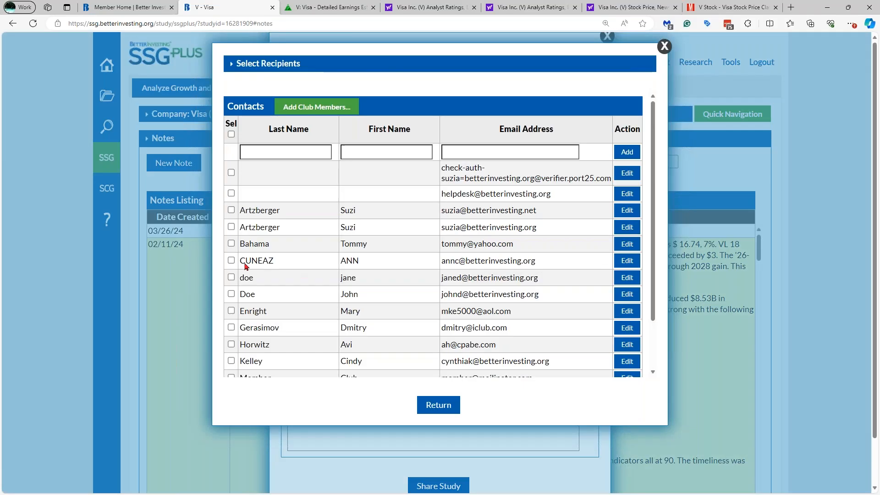
pyautogui.click(232, 244)
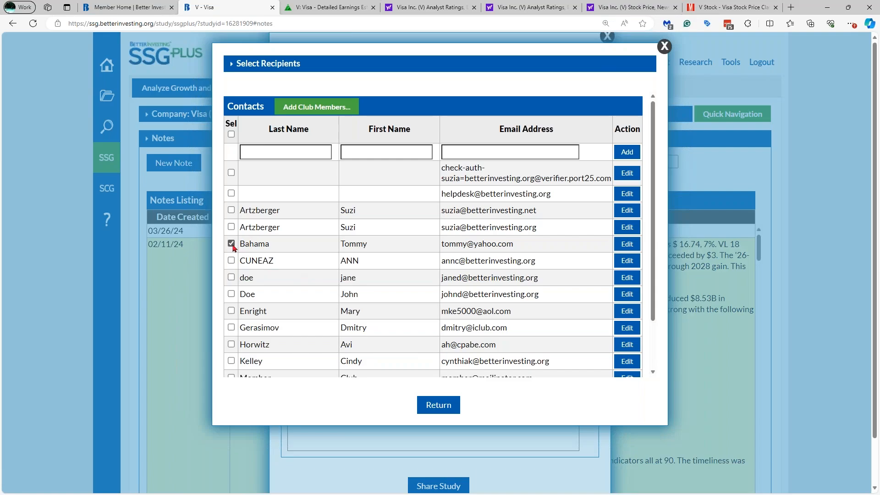
pyautogui.click(231, 260)
pyautogui.click(231, 277)
pyautogui.click(231, 294)
pyautogui.click(439, 405)
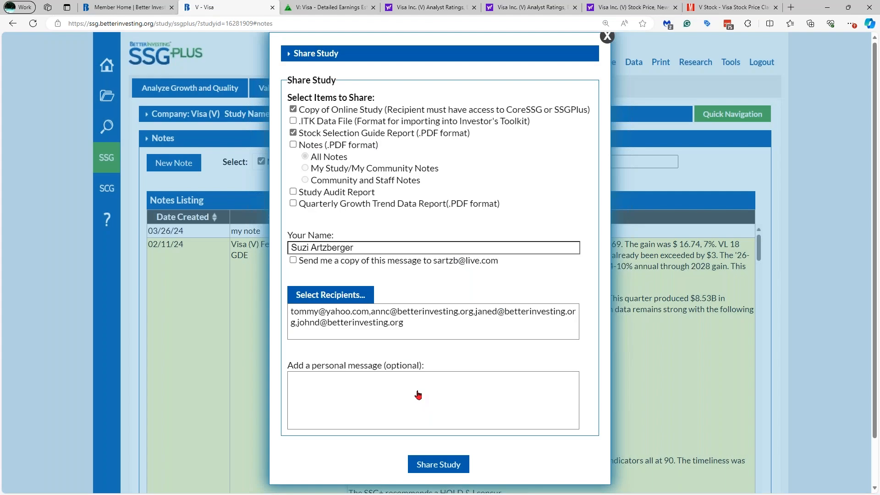
# Add the personal message "my study" and share the study with the chosen recipients
pyautogui.click(418, 394)
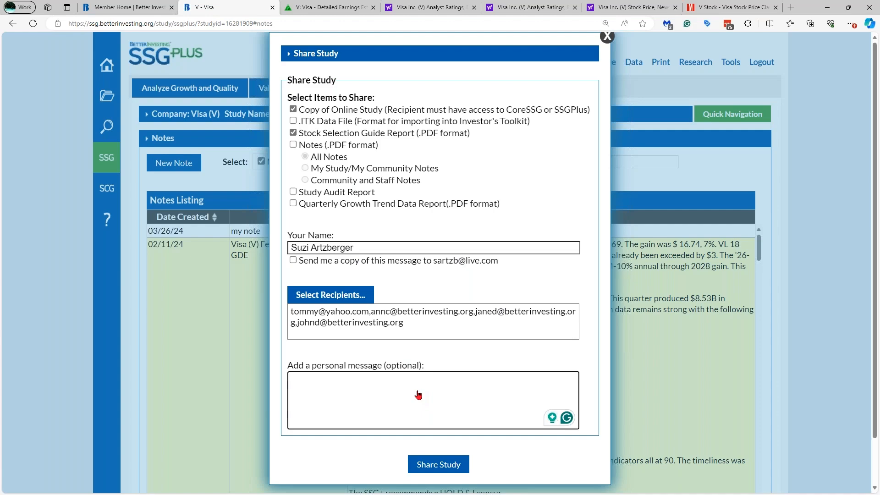
pyautogui.write('my st')
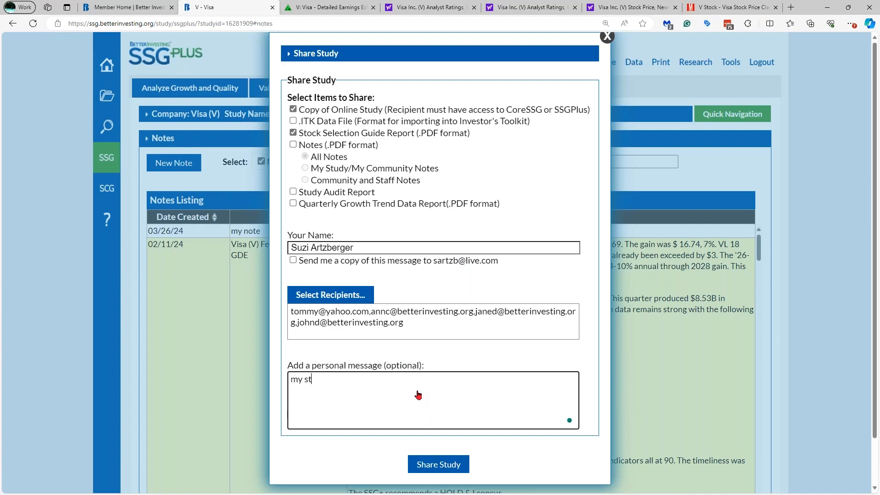
pyautogui.write('udy')
pyautogui.click(444, 468)
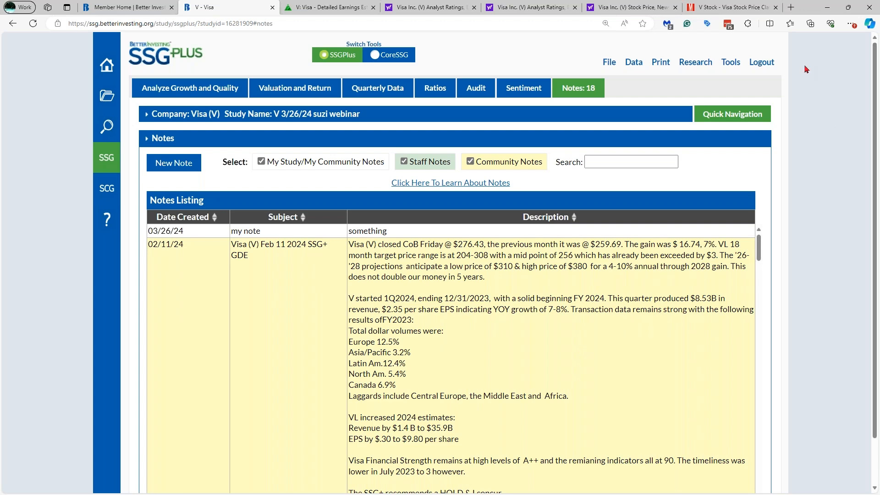
# Set the closing price in the company basic data to 270 and update the study
pyautogui.click(633, 63)
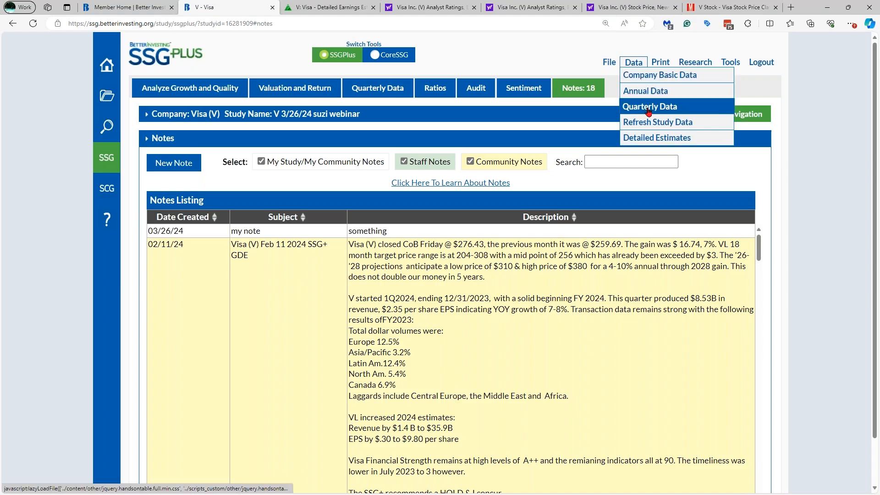
pyautogui.click(688, 77)
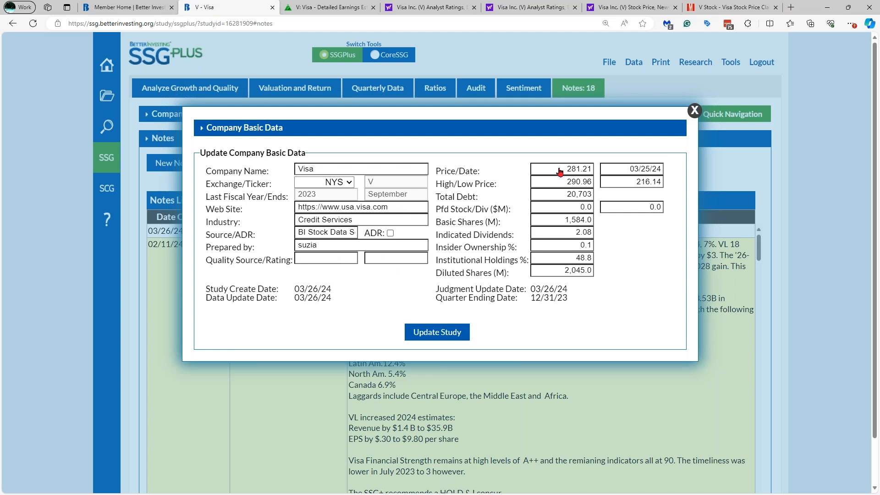
pyautogui.moveTo(559, 171); pyautogui.dragTo(598, 166)
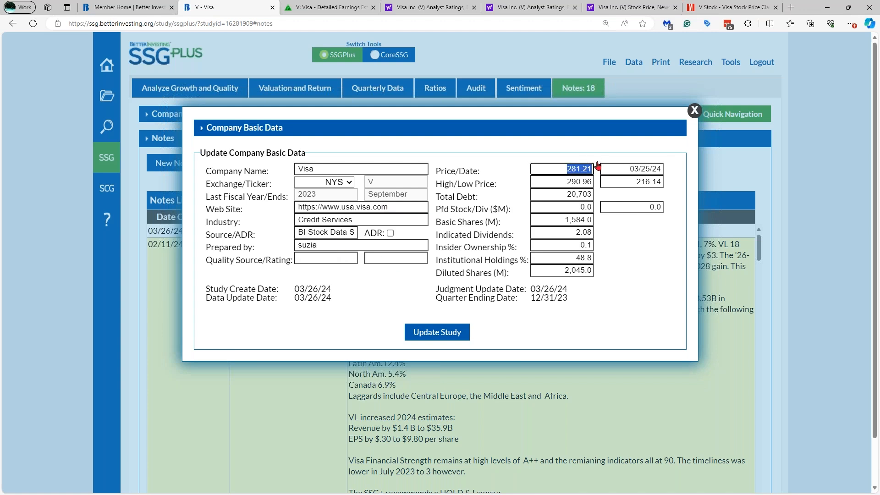
pyautogui.write('28')
pyautogui.press('BackSpace')
pyautogui.press('BackSpace')
pyautogui.write('270')
pyautogui.click(441, 338)
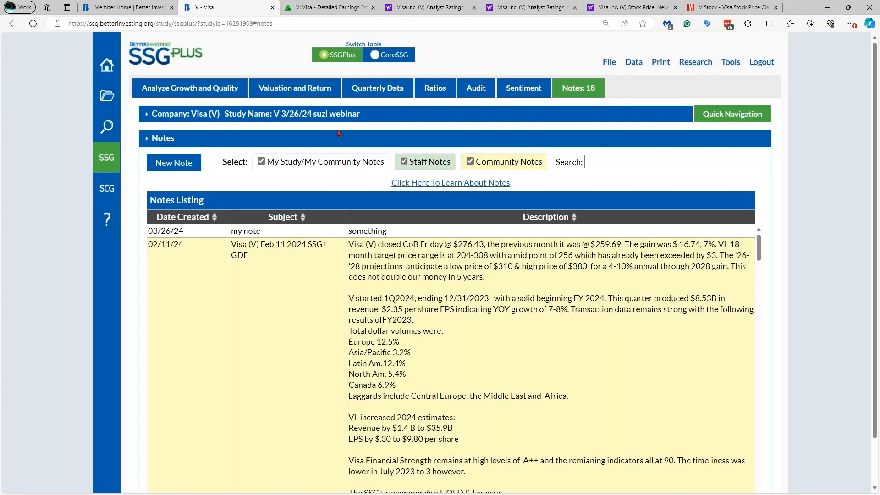
# Check the effect of the 270 closing price on the price earnings history and the risk and reward evaluation
pyautogui.click(284, 91)
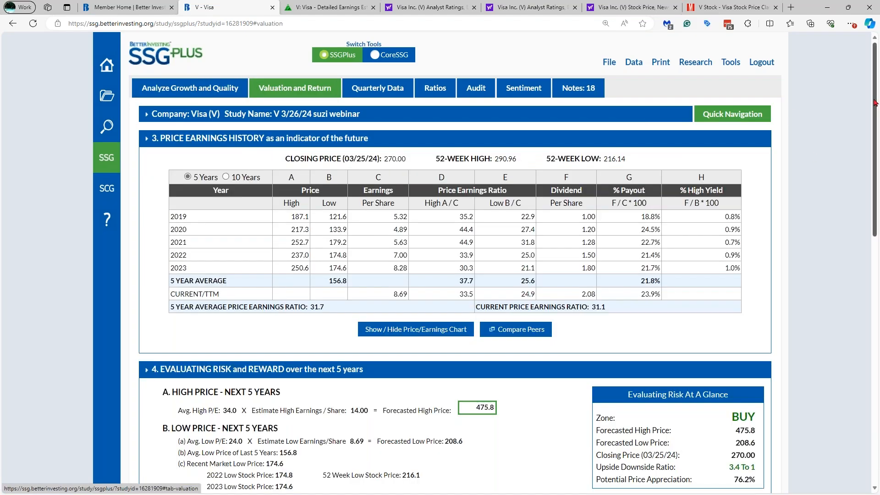
pyautogui.scroll(-1, 876, 102)
pyautogui.scroll(-6, 733, 161)
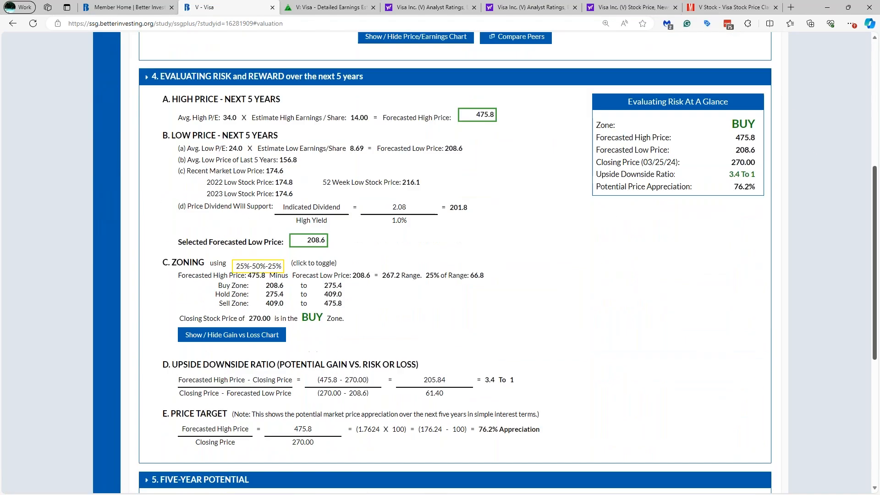
pyautogui.moveTo(730, 157); pyautogui.dragTo(759, 155)
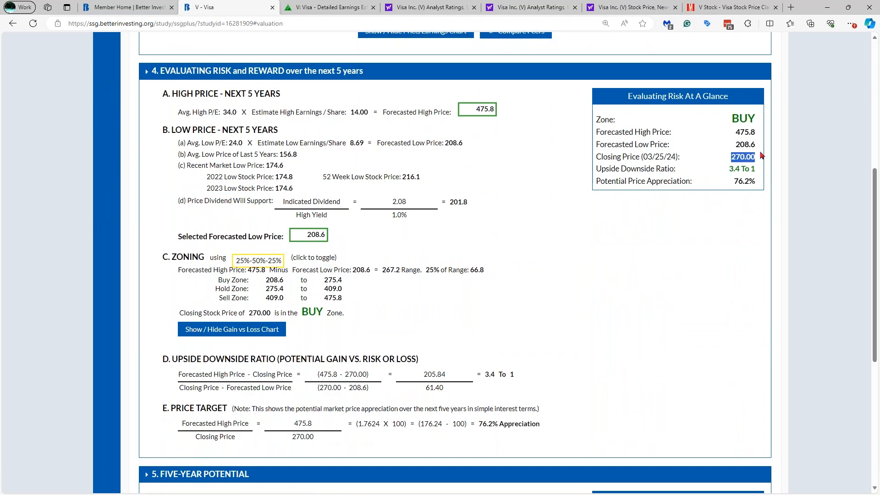
pyautogui.moveTo(875, 210); pyautogui.dragTo(863, 70)
# Set the 2023 EPS in the annual data to 10.50, keep that row locked, and update the study
pyautogui.click(633, 61)
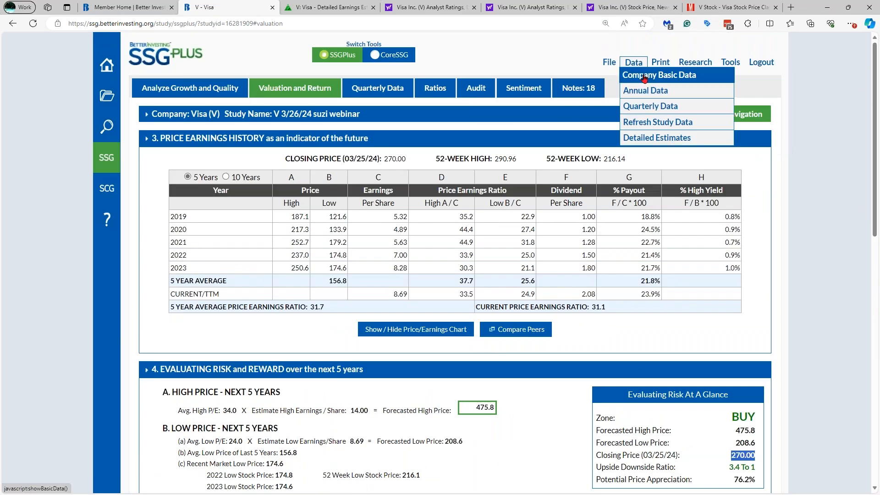
pyautogui.click(648, 91)
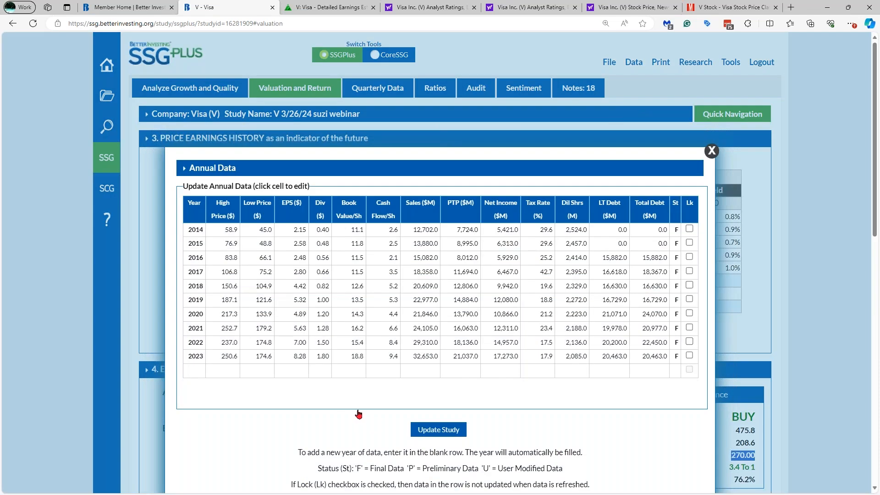
pyautogui.click(300, 358)
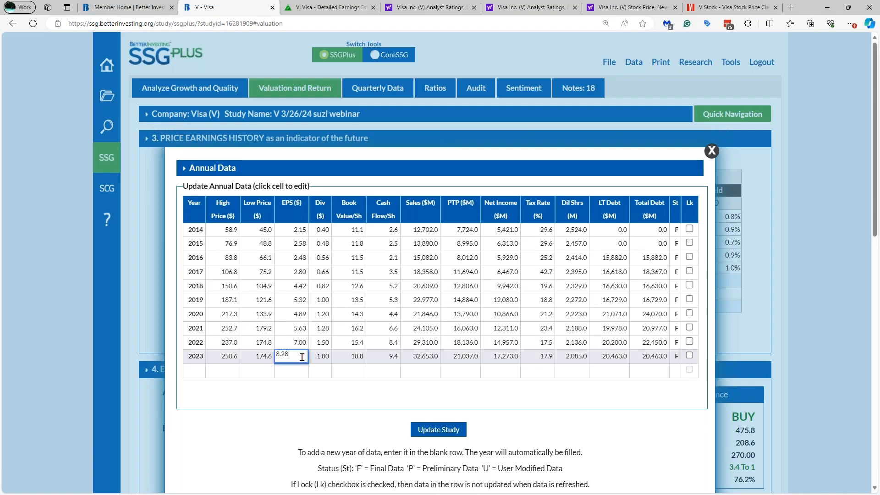
pyautogui.press('BackSpace')
pyautogui.press('BackSpace')
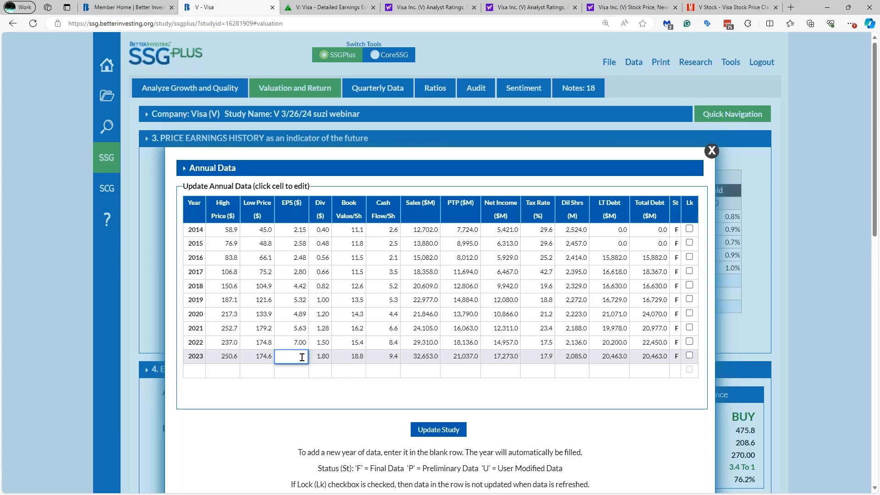
pyautogui.write('10.50')
pyautogui.click(322, 359)
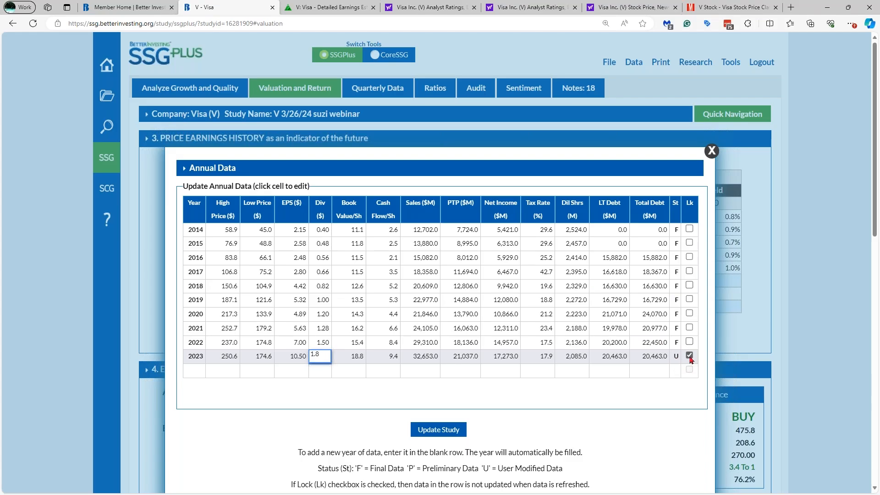
pyautogui.click(439, 431)
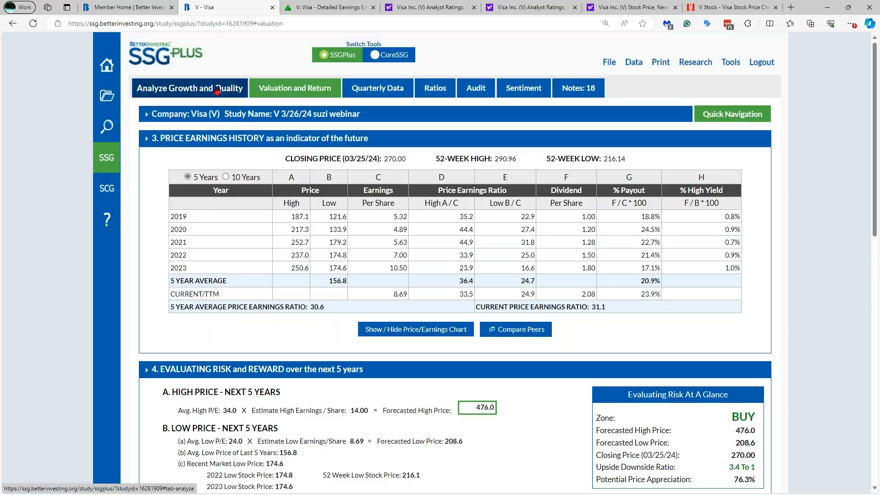
# Review the EPS line on the growth and quality chart, then view the study's quarterly data and close it
pyautogui.click(216, 90)
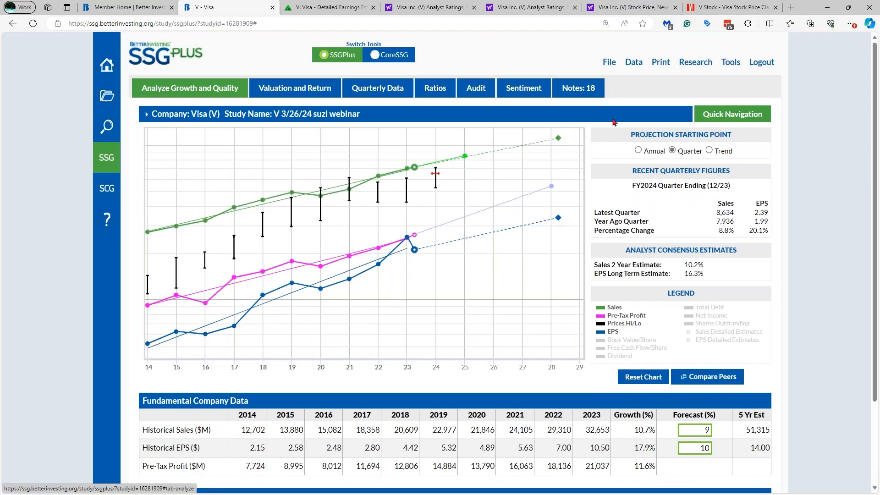
pyautogui.click(633, 62)
pyautogui.click(655, 110)
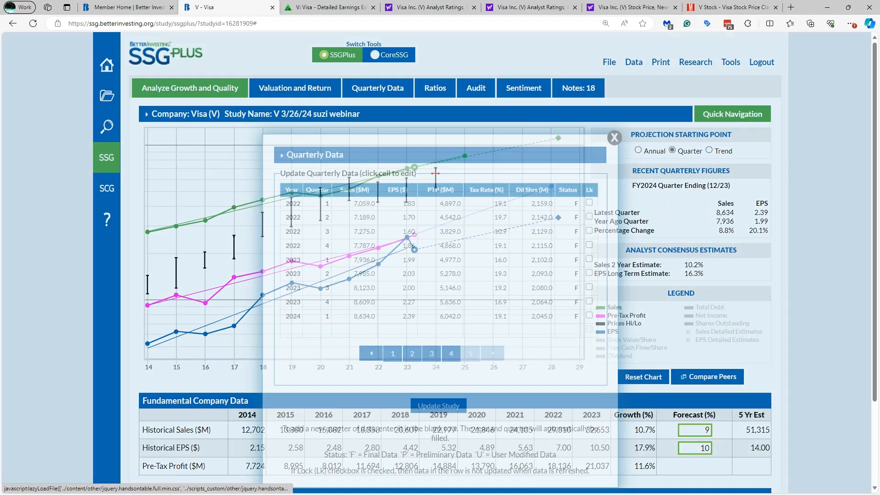
pyautogui.click(615, 138)
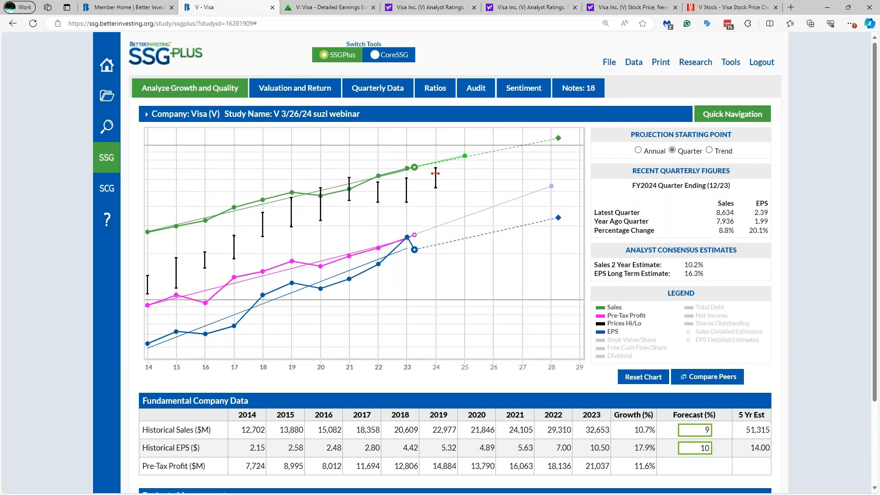
pyautogui.click(633, 62)
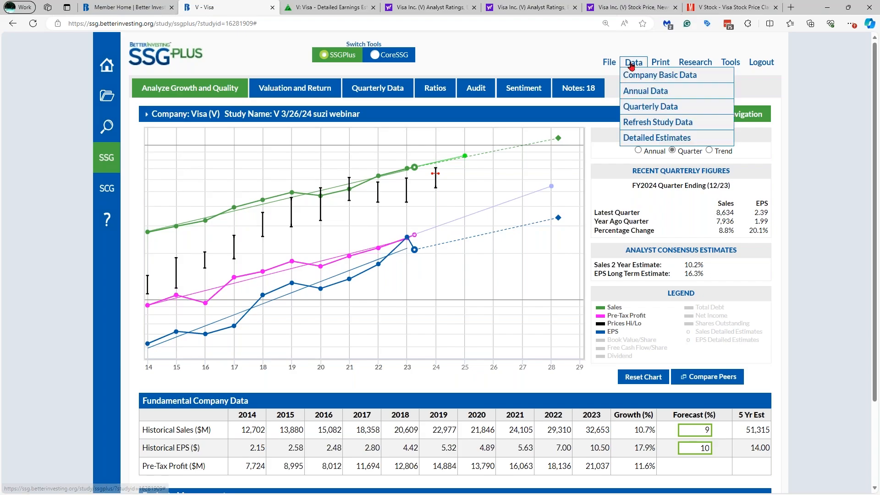
pyautogui.click(654, 124)
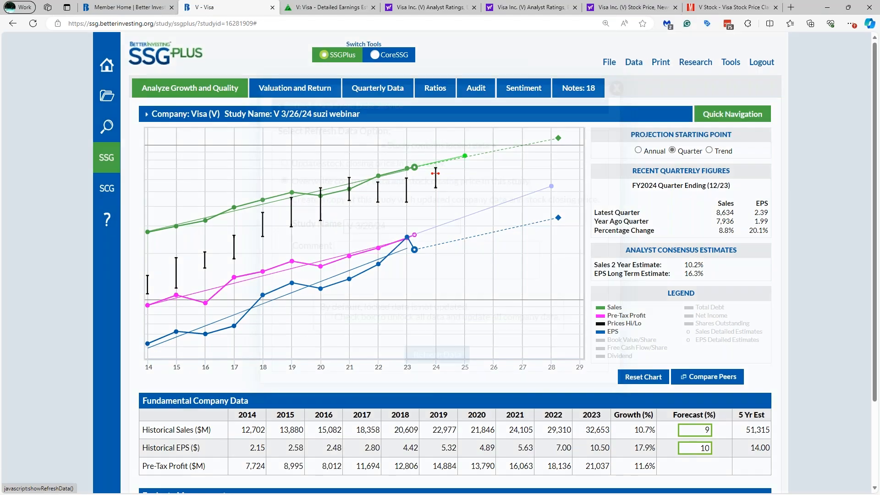
pyautogui.click(616, 88)
# Refresh the study with the option to overwrite company data and stock closing price, leaving the locked data locked
pyautogui.moveTo(635, 66)
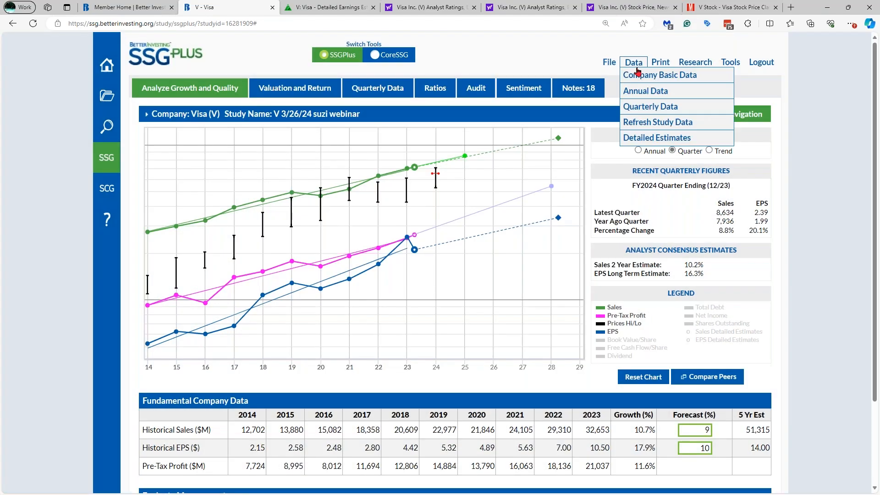
pyautogui.click(646, 123)
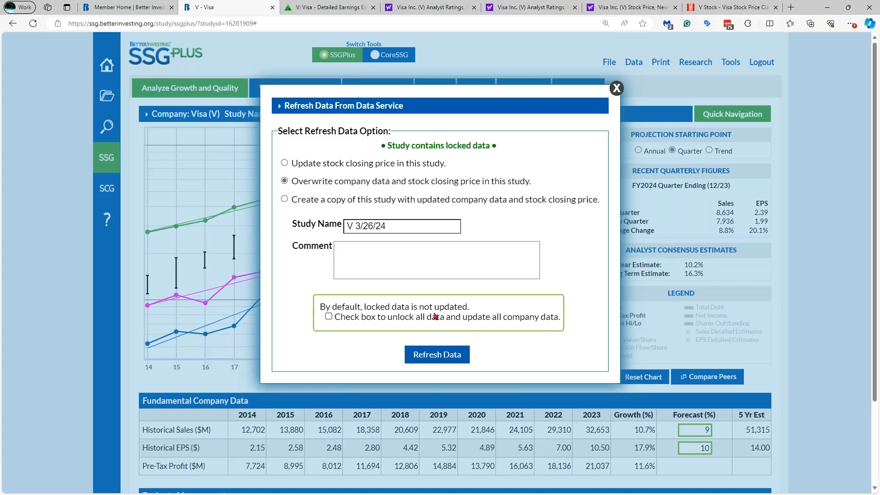
pyautogui.click(328, 318)
pyautogui.click(329, 316)
pyautogui.click(451, 354)
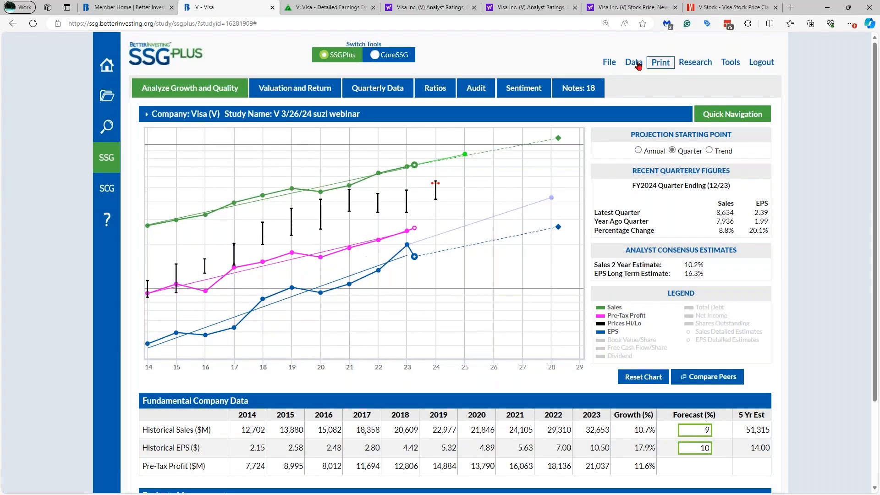
# Check the refreshed price in the company basic data and close it without changes
pyautogui.click(645, 75)
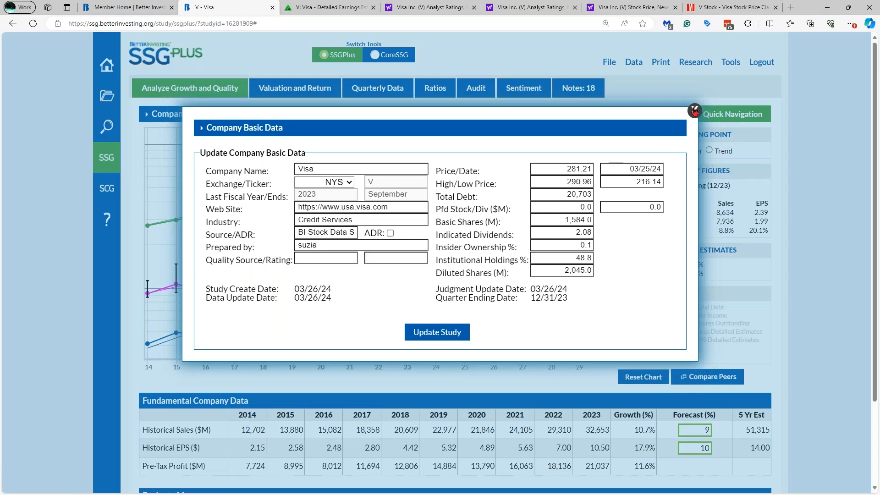
pyautogui.click(694, 110)
pyautogui.moveTo(640, 64)
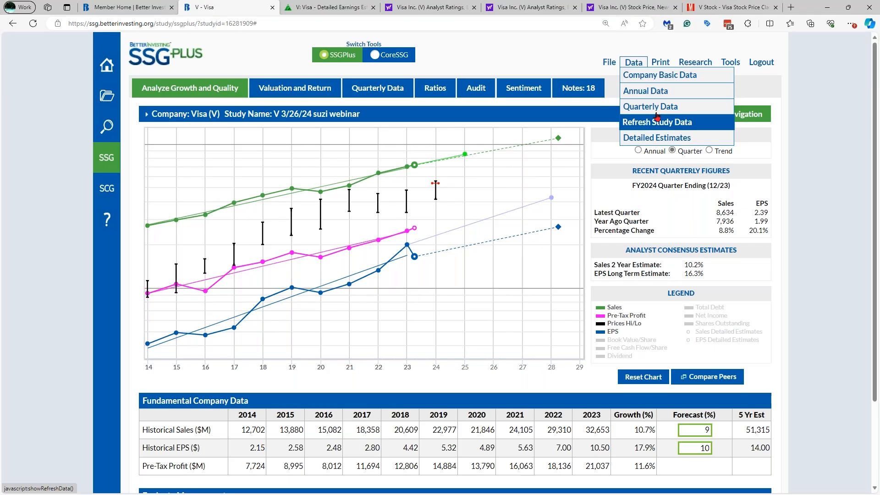
# View Visa's SEC EDGAR 10-K filings from the study's research links, then return to the study
pyautogui.moveTo(694, 65)
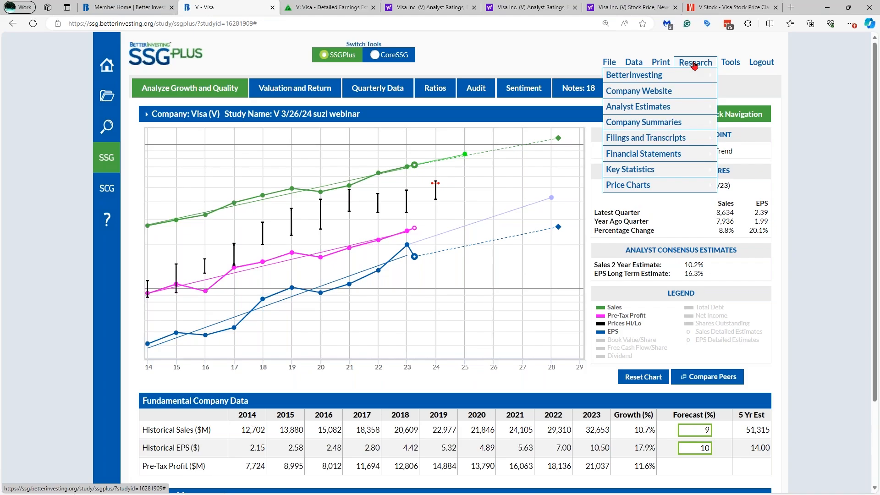
pyautogui.moveTo(689, 138)
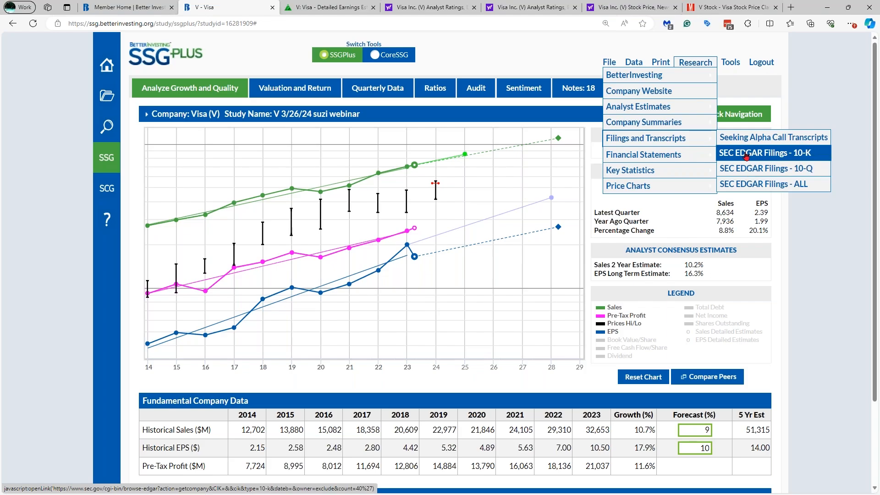
pyautogui.click(747, 157)
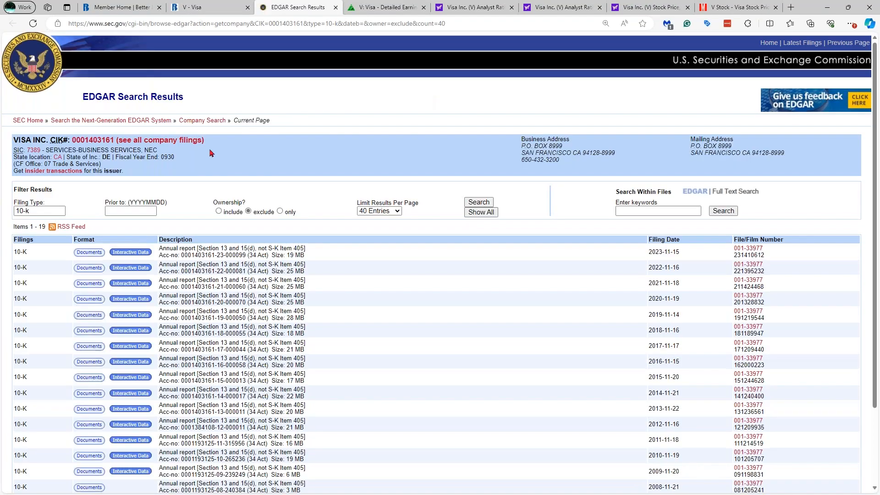
pyautogui.doubleClick(15, 140)
pyautogui.click(197, 9)
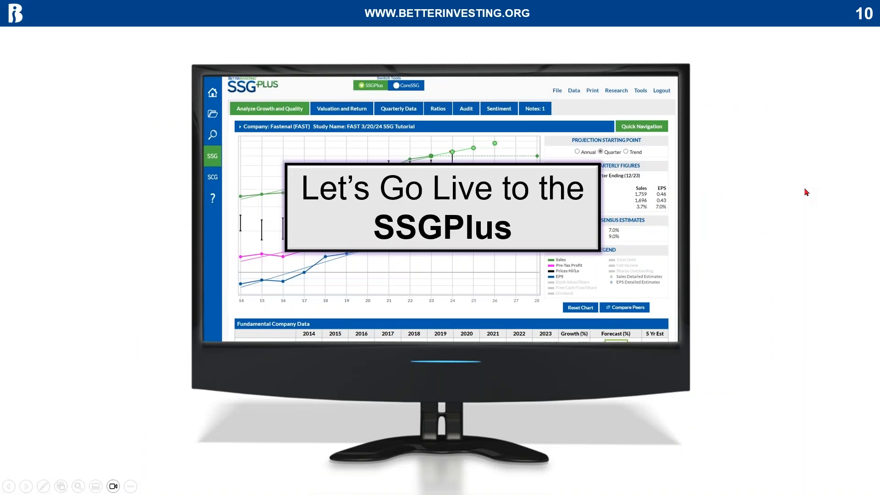
pyautogui.click(806, 192)
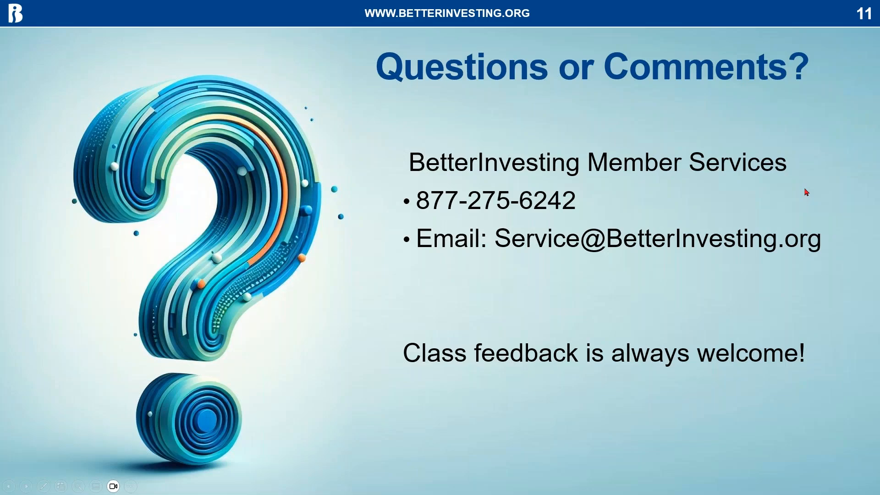